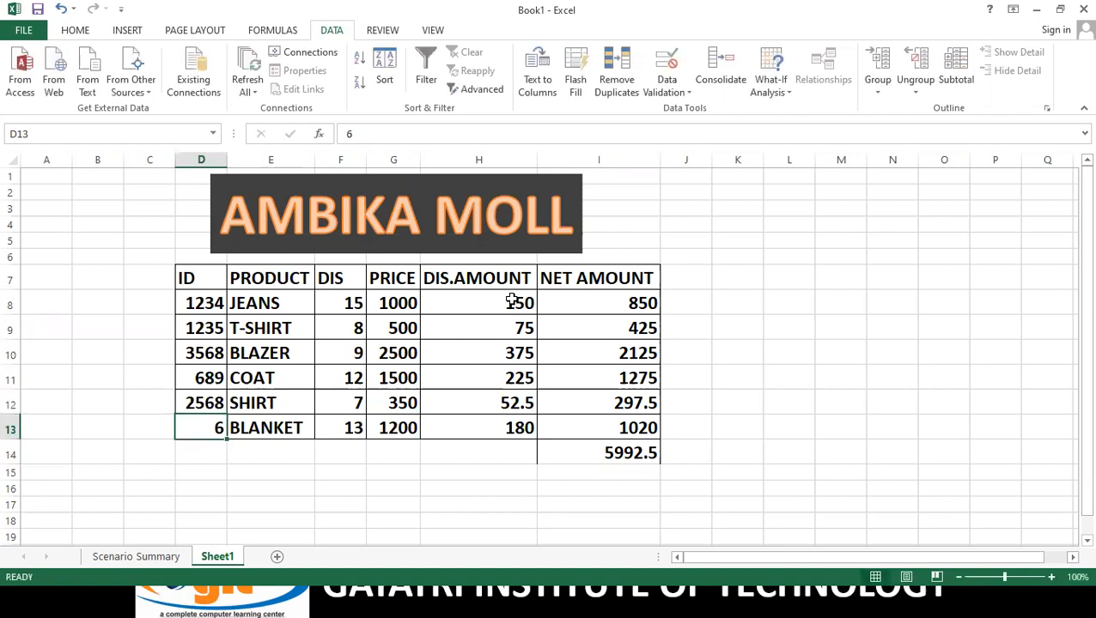
# Set the ID in the BLANKET row to 148.
pyautogui.write('148')
pyautogui.press('Return')
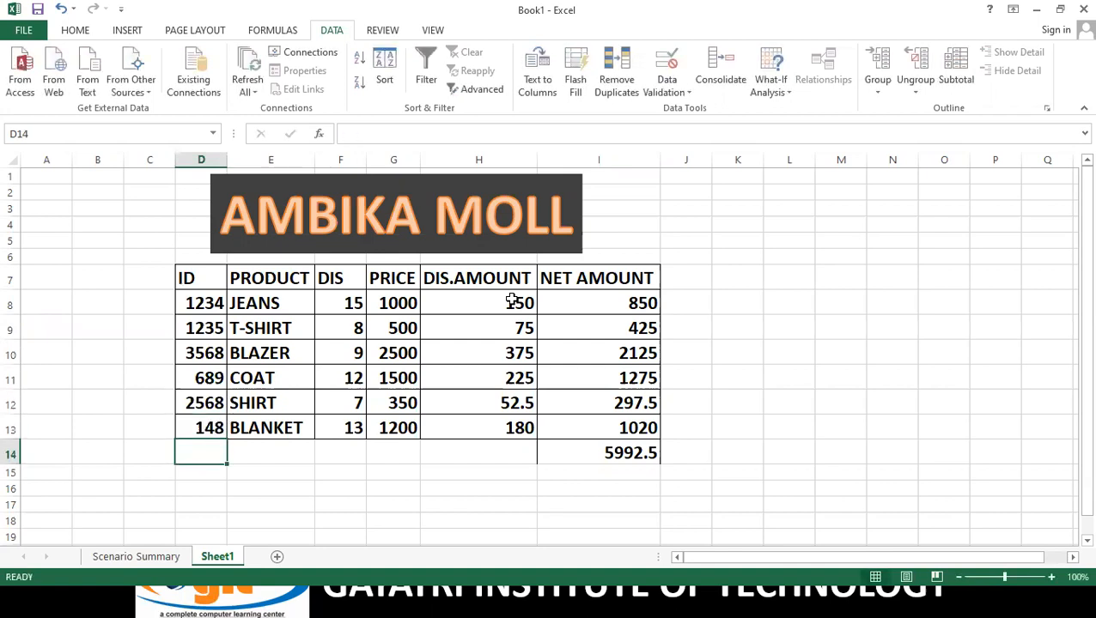
# Replace the banner title above the table with "USE OF DGET FUNCTION".
pyautogui.click(550, 214)
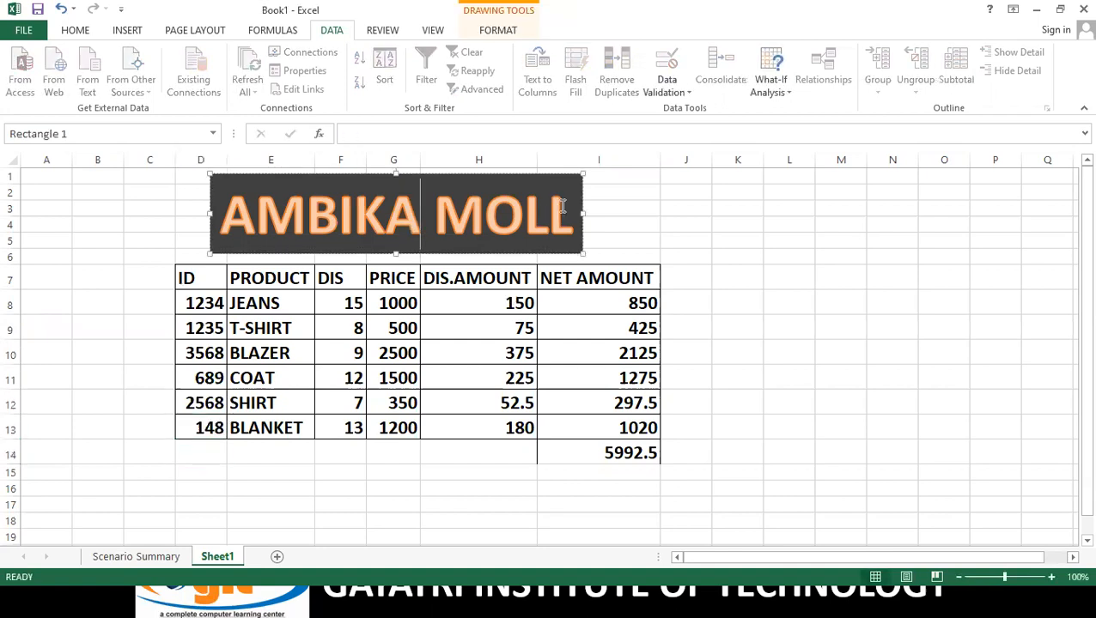
pyautogui.press('BackSpace')
pyautogui.press('BackSpace')
pyautogui.press('BackSpace')
pyautogui.press('BackSpace')
pyautogui.press('BackSpace')
pyautogui.press('BackSpace')
pyautogui.press('BackSpace')
pyautogui.press('BackSpace')
pyautogui.press('BackSpace')
pyautogui.press('BackSpace')
pyautogui.press('BackSpace')
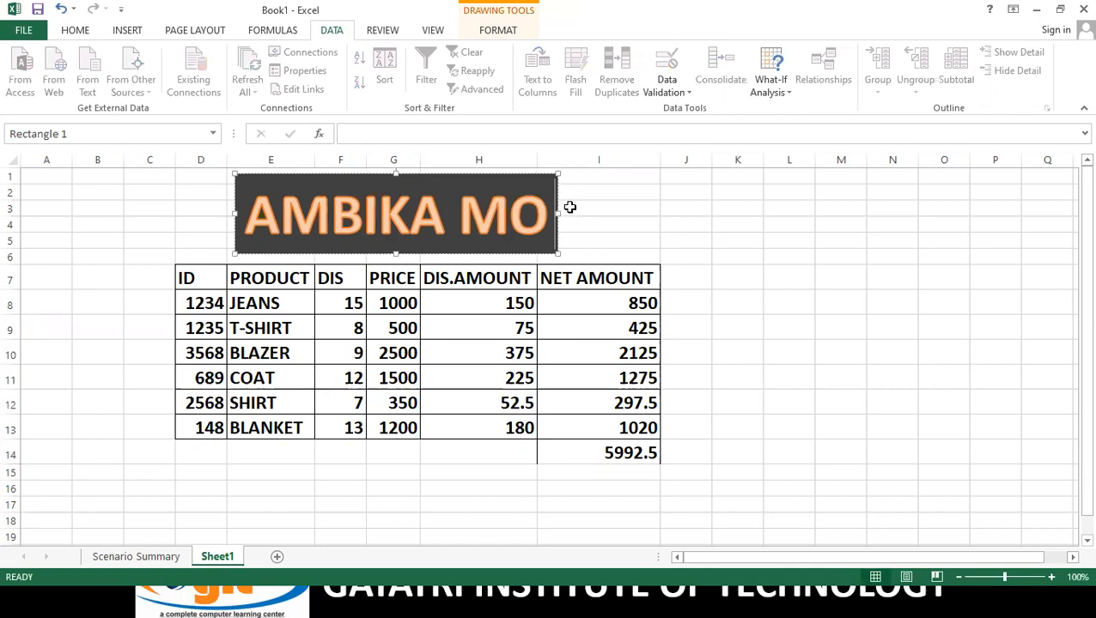
pyautogui.write('USE')
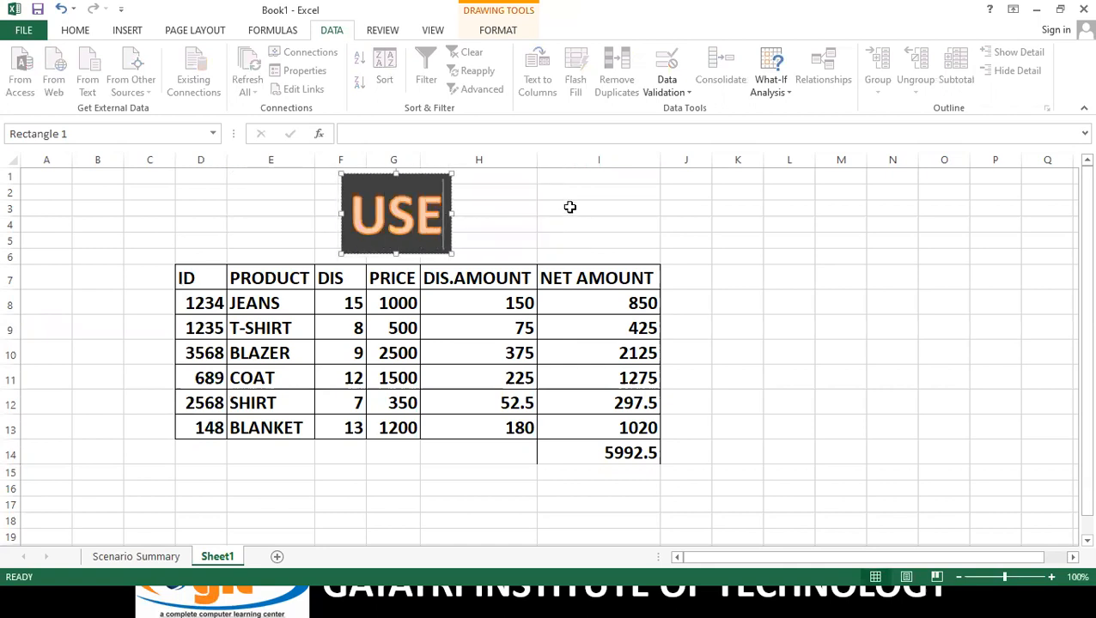
pyautogui.write(' OF')
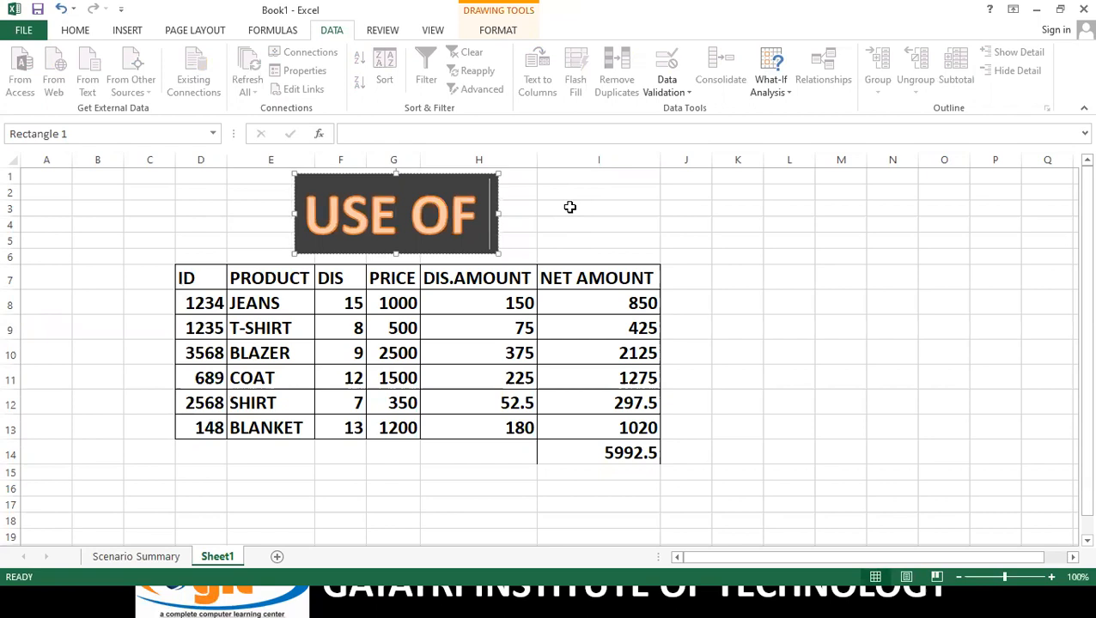
pyautogui.write(' DGET ')
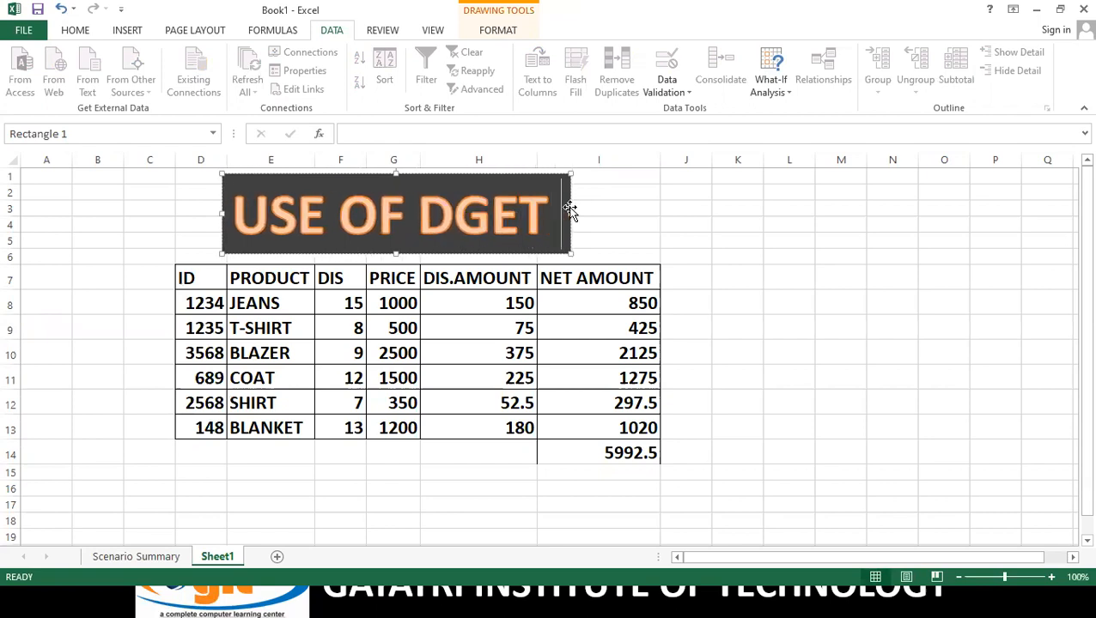
pyautogui.write('FUNCTION')
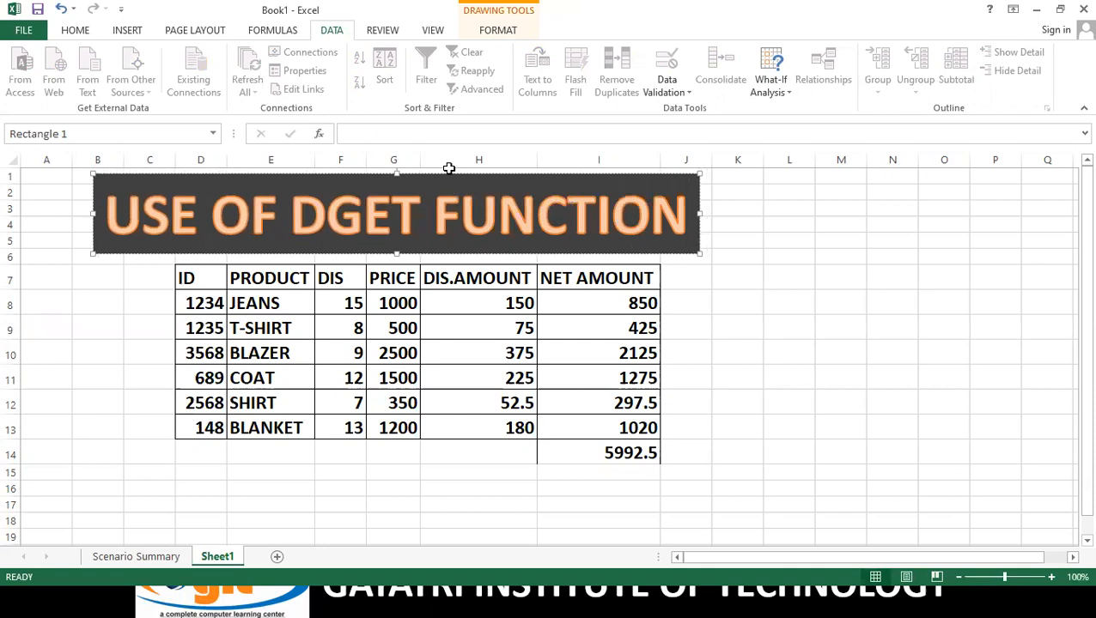
# Shift the title banner to the right and widen it on both sides so it spans about columns C to M.
pyautogui.moveTo(539, 181); pyautogui.dragTo(605, 179)
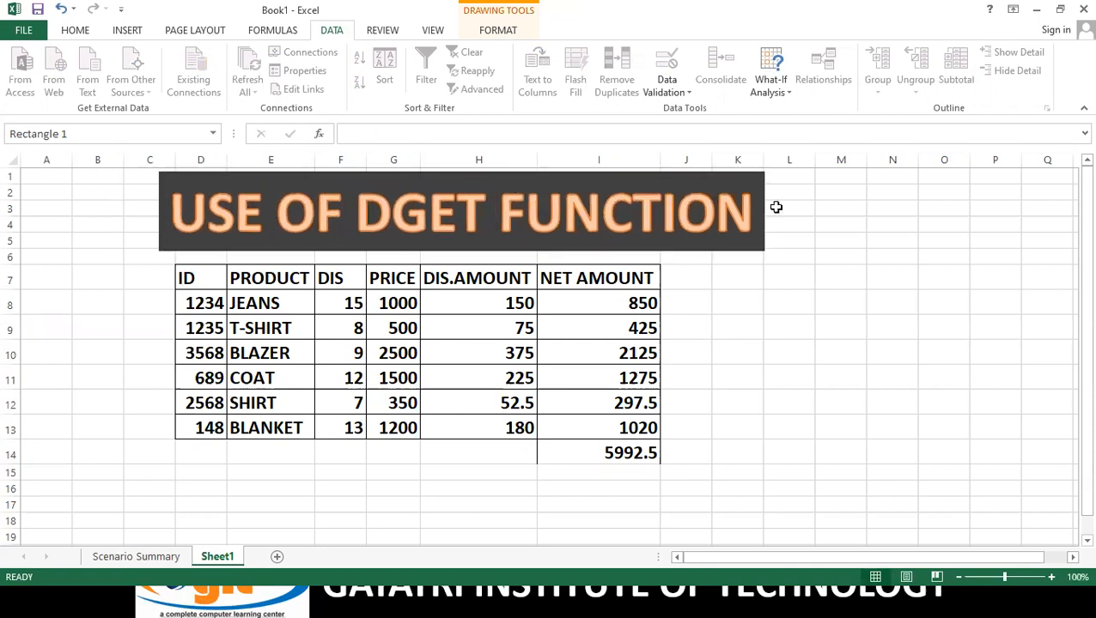
pyautogui.moveTo(767, 209); pyautogui.dragTo(842, 210)
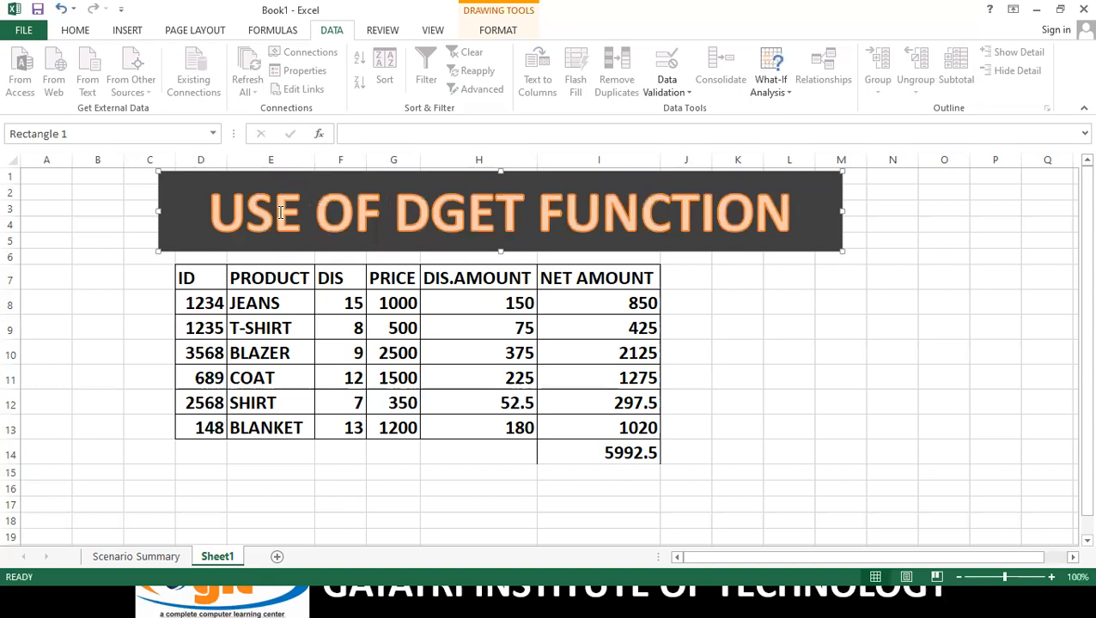
pyautogui.moveTo(156, 209)
pyautogui.mouseDown()
pyautogui.moveTo(127, 232)
pyautogui.moveTo(105, 228)
pyautogui.mouseUp()
# Change the DIS column header in F7 to SALES.
pyautogui.click(337, 279)
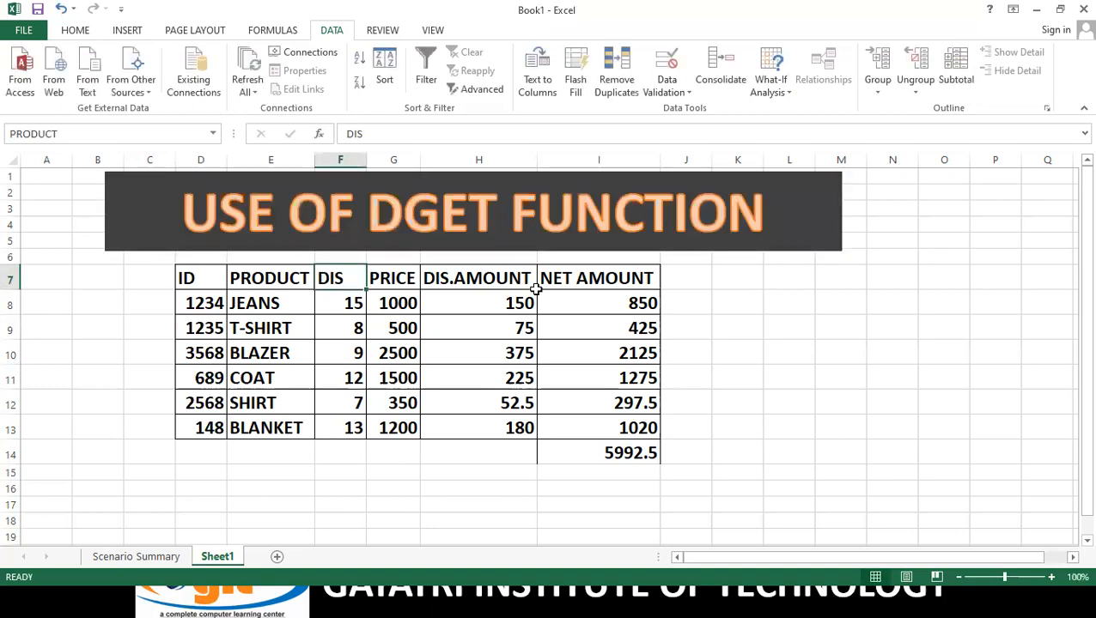
pyautogui.write('S.')
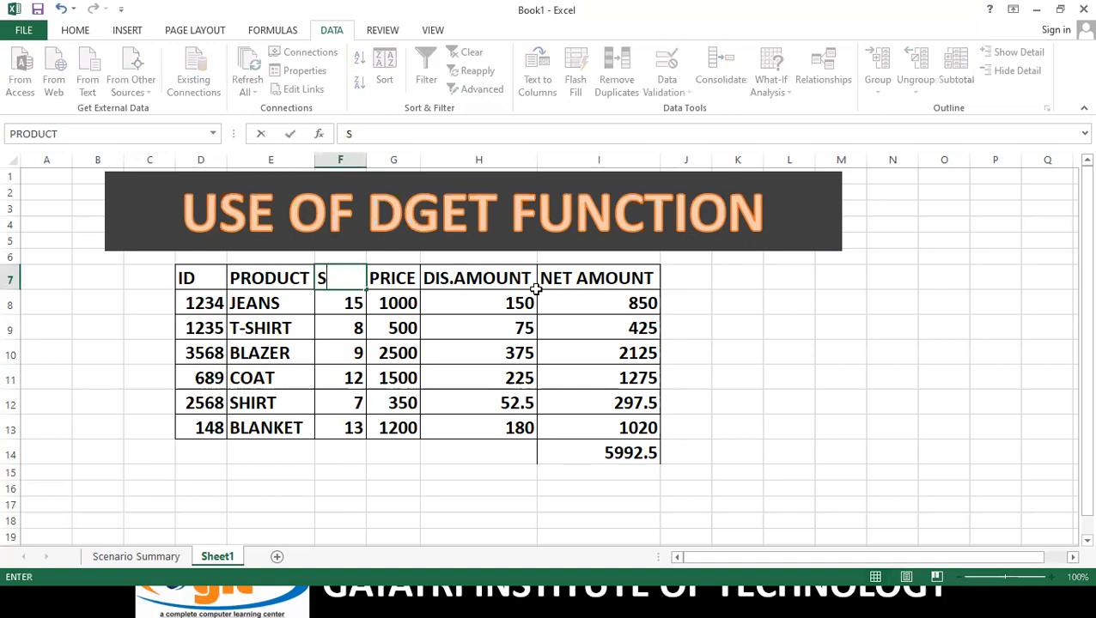
pyautogui.write('A')
pyautogui.press('BackSpace')
pyautogui.press('BackSpace')
pyautogui.click(290, 276)
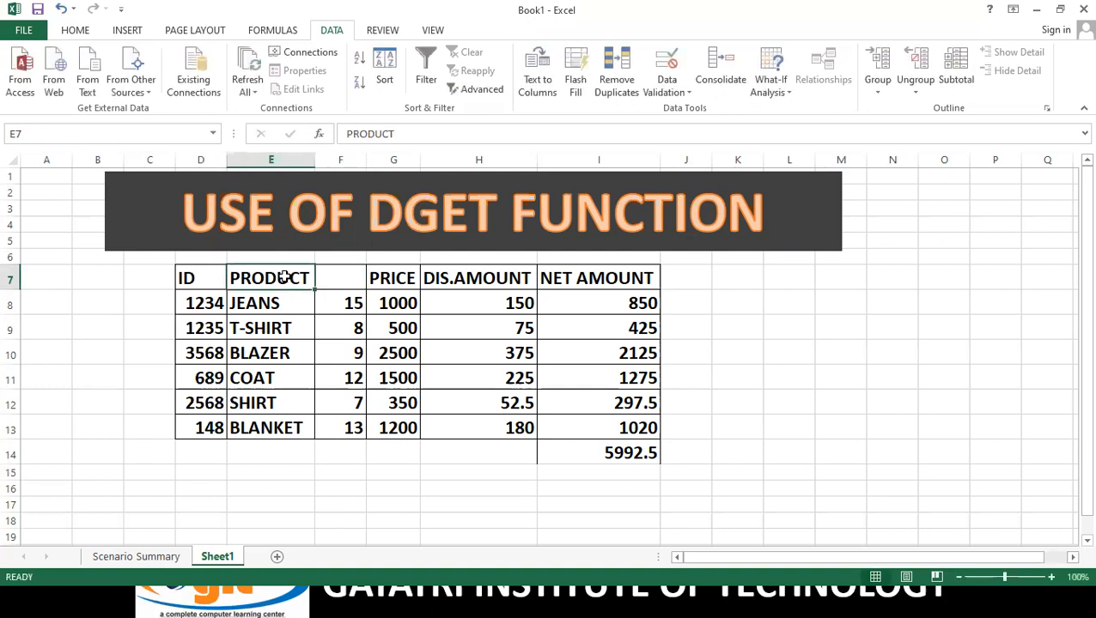
pyautogui.click(352, 277)
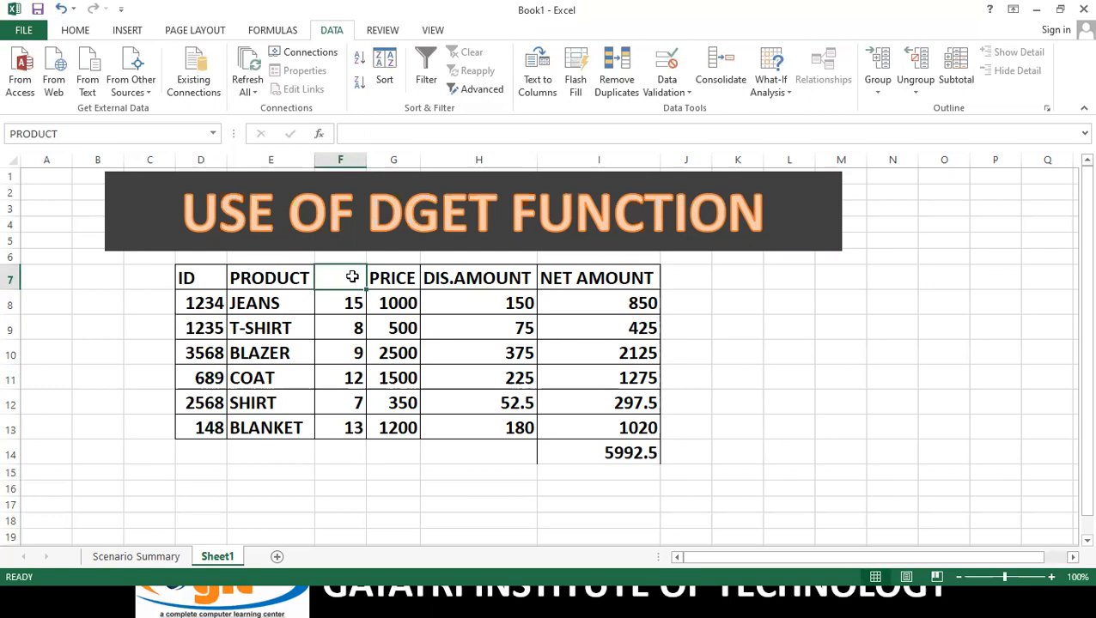
pyautogui.write('SA')
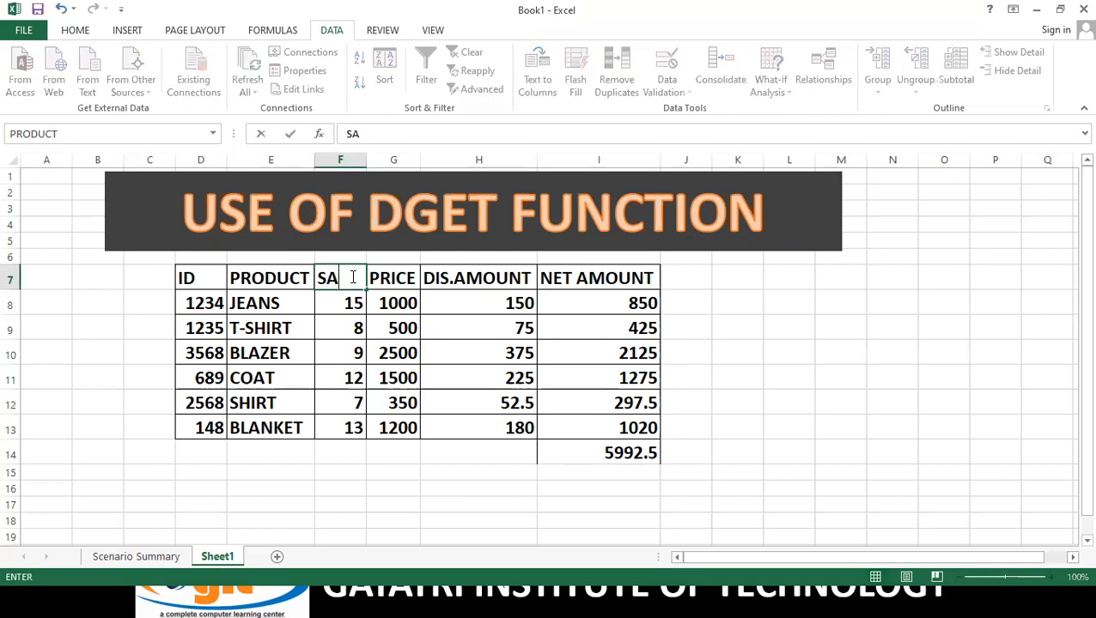
pyautogui.write('LES')
pyautogui.press('Return')
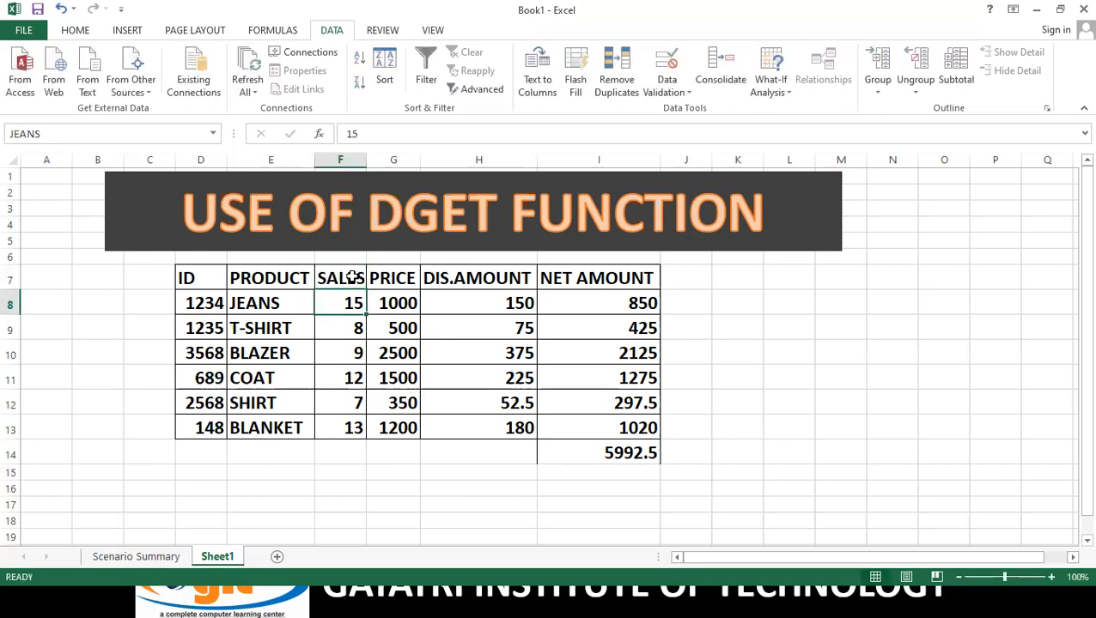
# Clear the sales value in the JEANS row.
pyautogui.write('50')
pyautogui.press('BackSpace')
pyautogui.press('BackSpace')
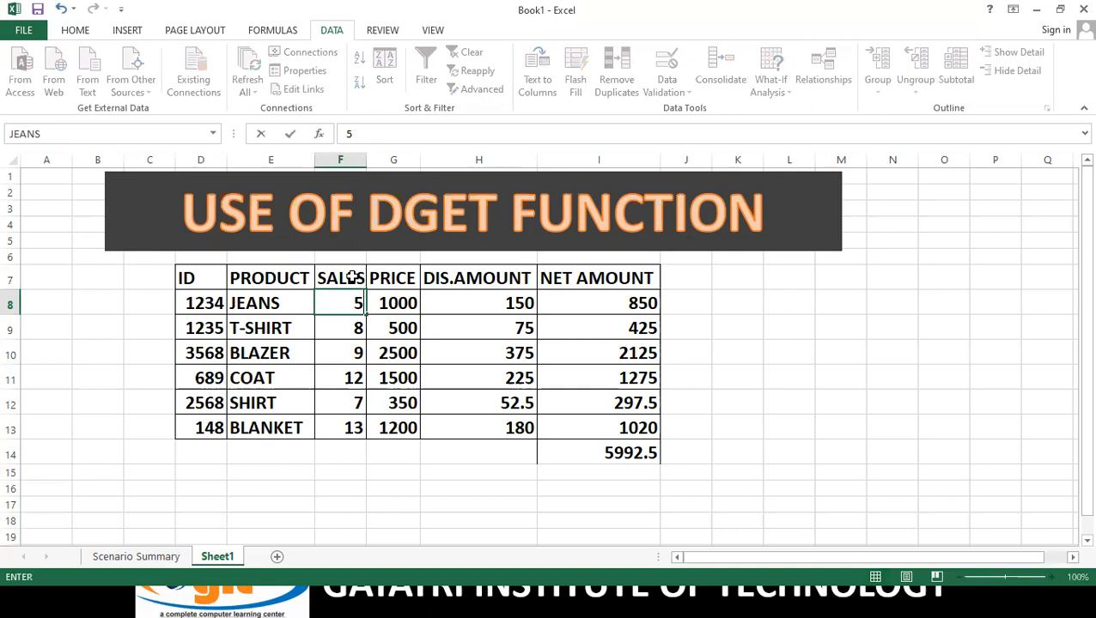
# Delete the entire SALES column, column F, from the sheet.
pyautogui.click(347, 161)
pyautogui.rightClick(349, 163)
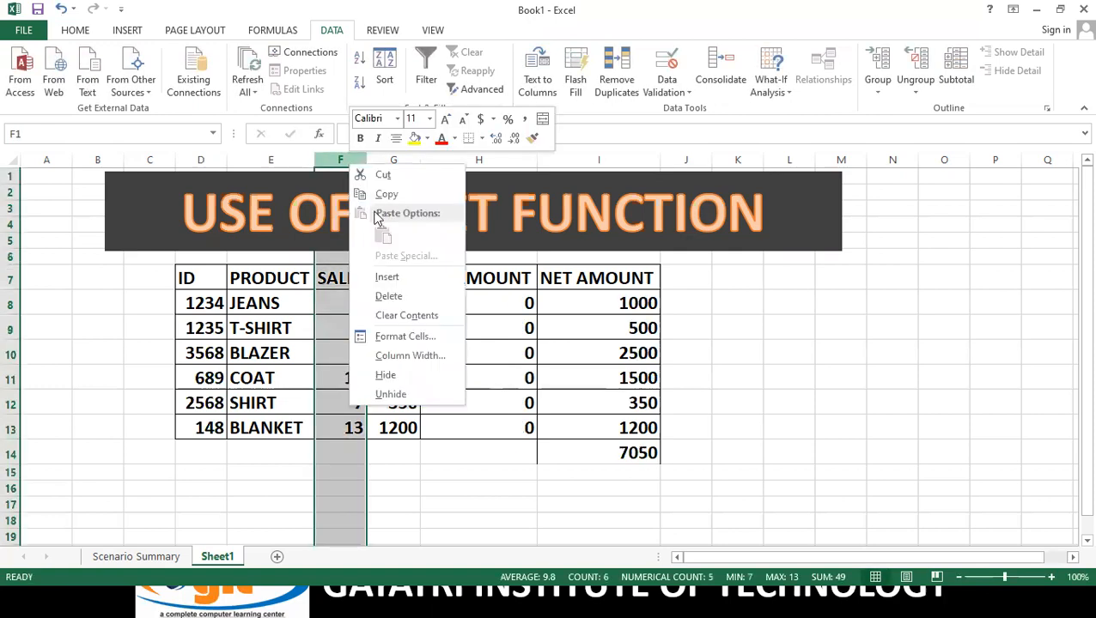
pyautogui.click(391, 296)
# Clear the values under DIS.AMOUNT and NET AMOUNT in G8:H14.
pyautogui.moveTo(404, 280); pyautogui.dragTo(468, 377)
pyautogui.click(537, 397)
pyautogui.moveTo(426, 296); pyautogui.dragTo(543, 448)
pyautogui.press('Delete')
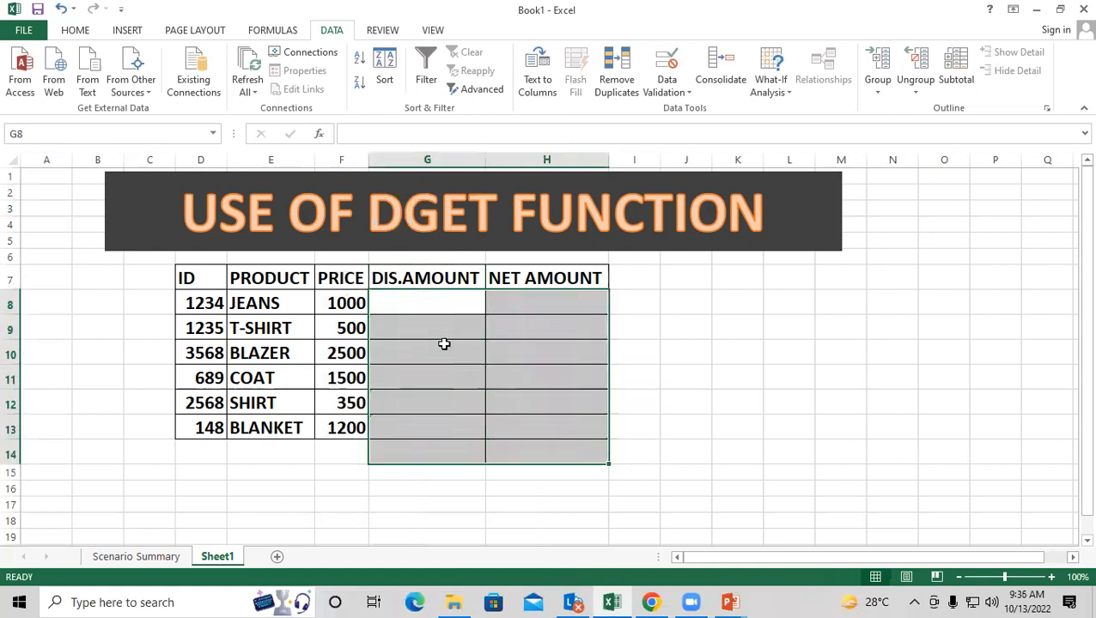
pyautogui.click(442, 345)
# Clear the DIS.AMOUNT and NET AMOUNT headers in G7 and H7.
pyautogui.click(427, 278)
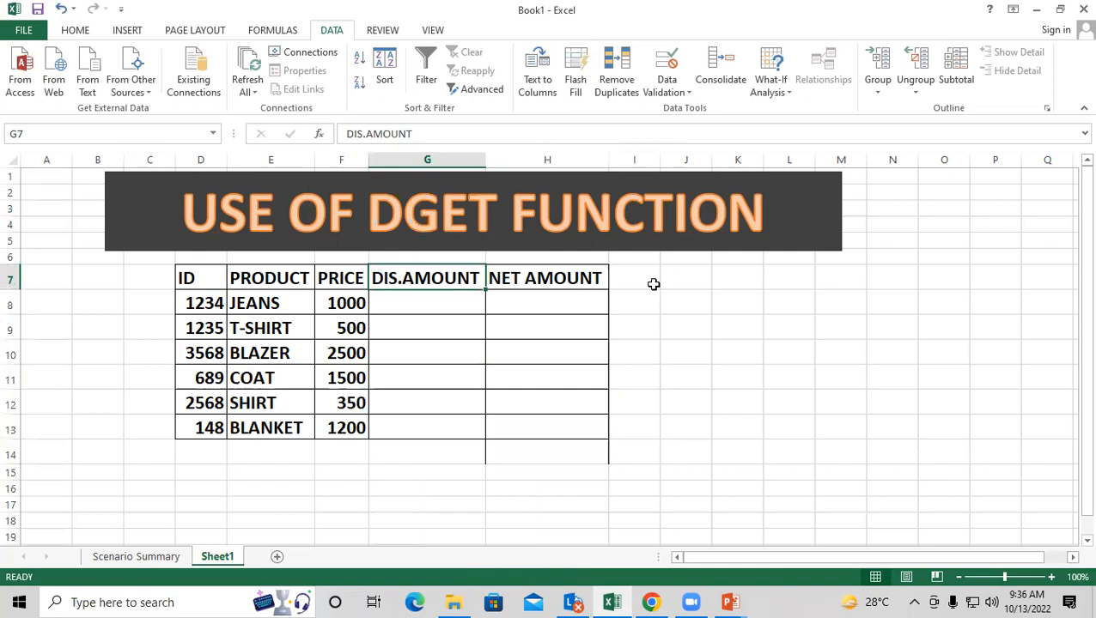
pyautogui.press('Delete')
pyautogui.click(561, 278)
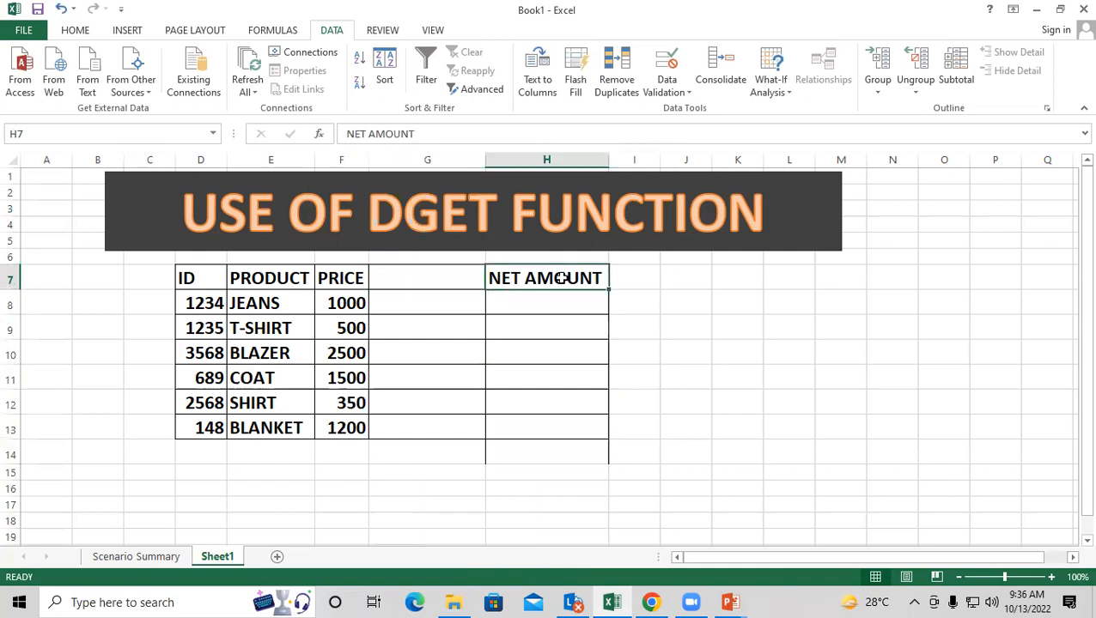
pyautogui.press('Delete')
# Enter BATCH NO. as the header in G7, next to PRICE.
pyautogui.click(436, 277)
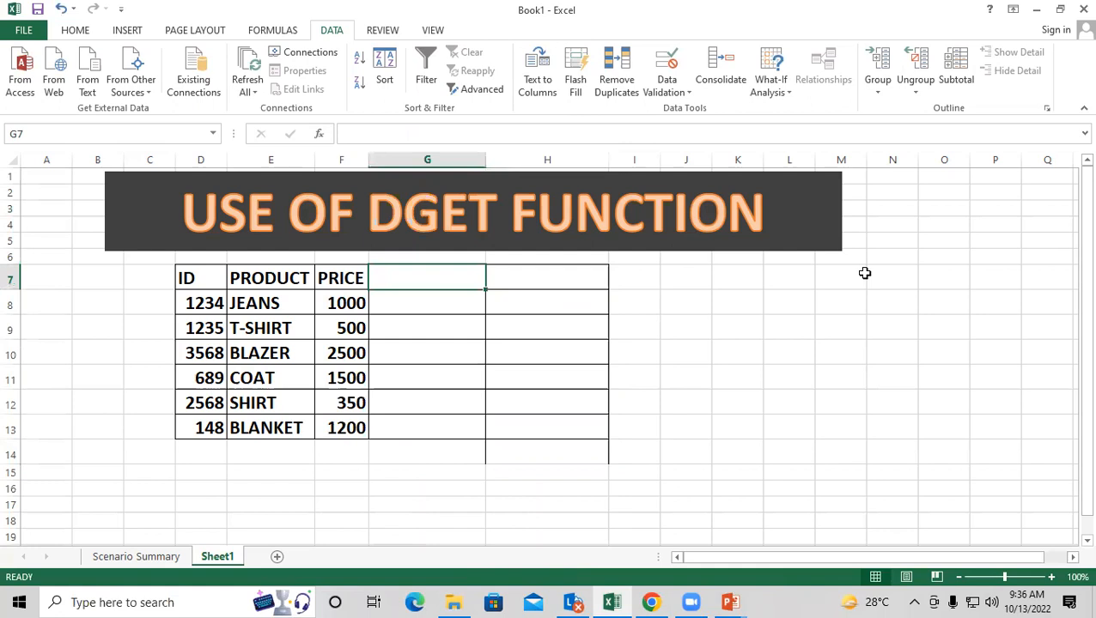
pyautogui.write('M')
pyautogui.press('BackSpace')
pyautogui.write('BATCH ')
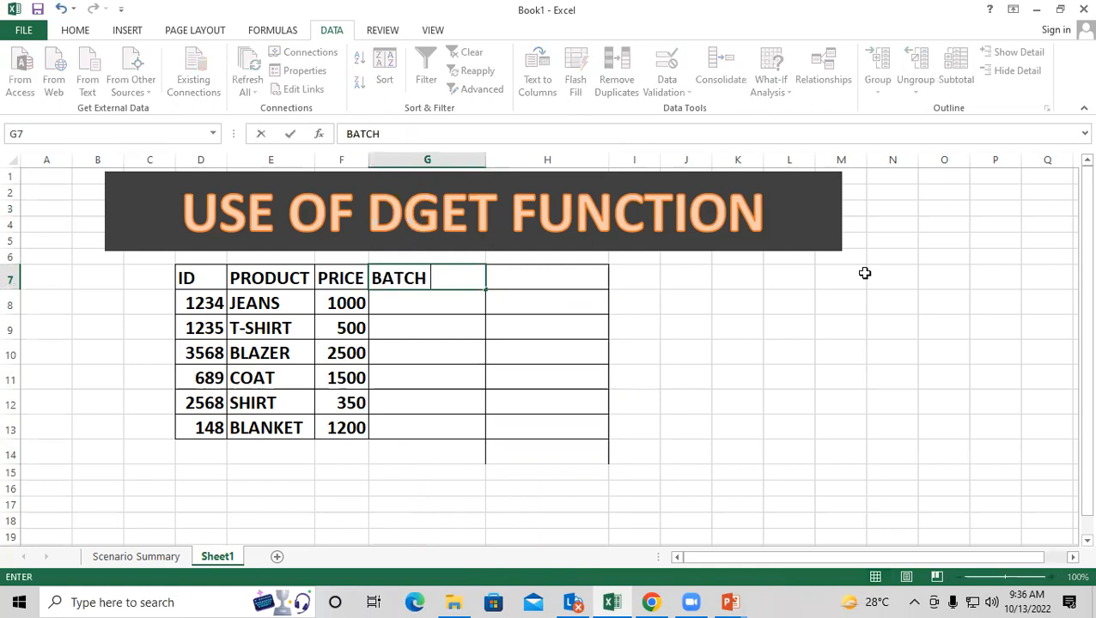
pyautogui.write('NO.')
pyautogui.press('Tab')
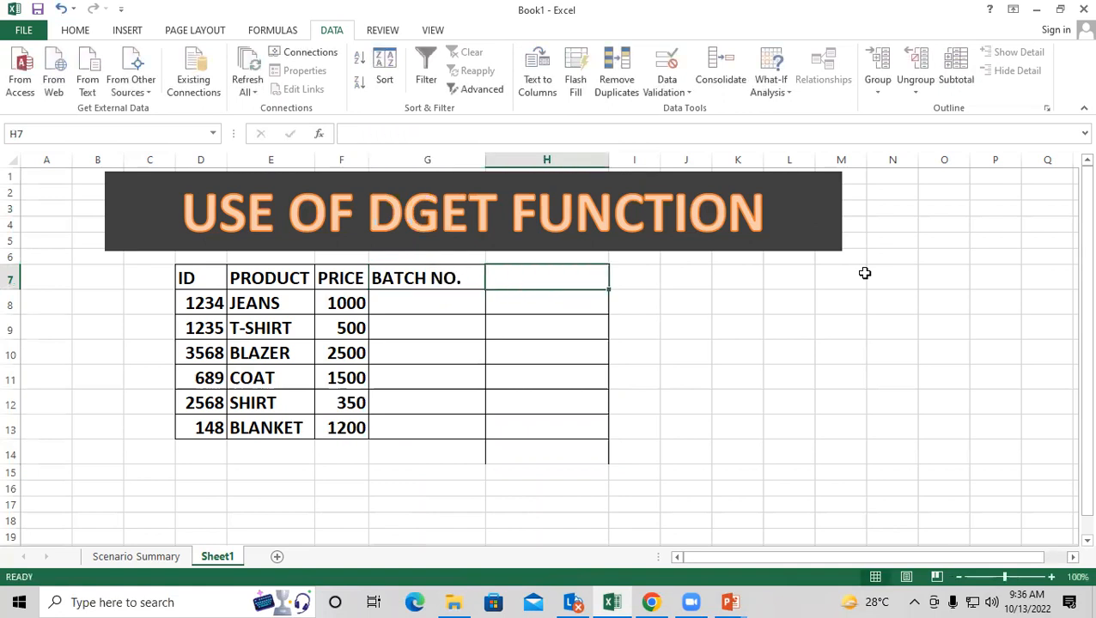
# Fill the BATCH NO. column in G8:G13 with the series 10 to 60 in increments of 10.
pyautogui.click(444, 306)
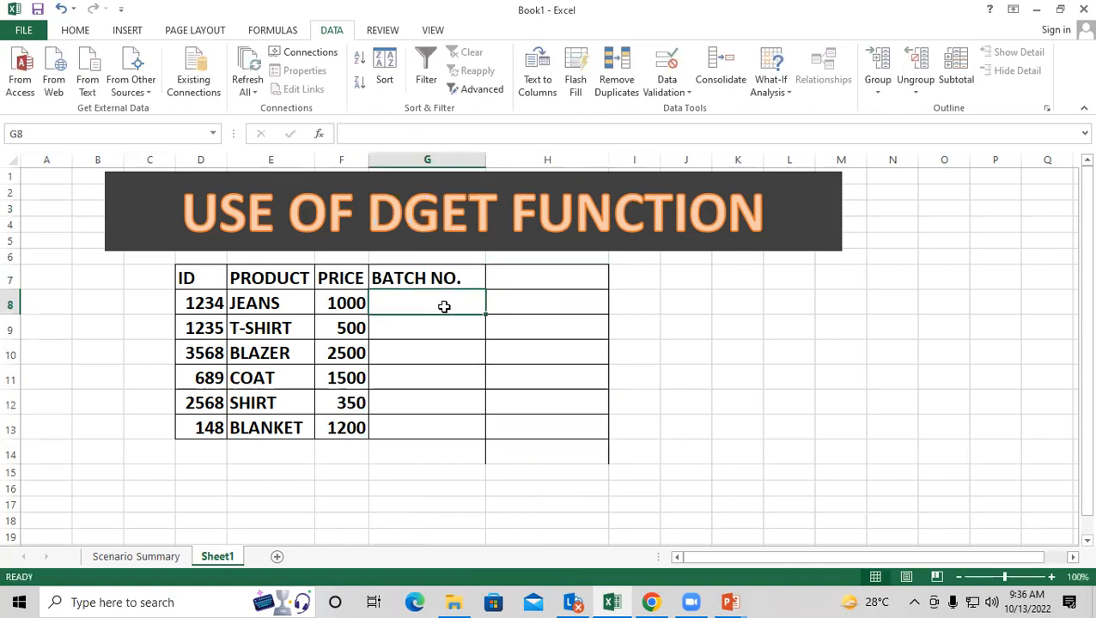
pyautogui.click(525, 283)
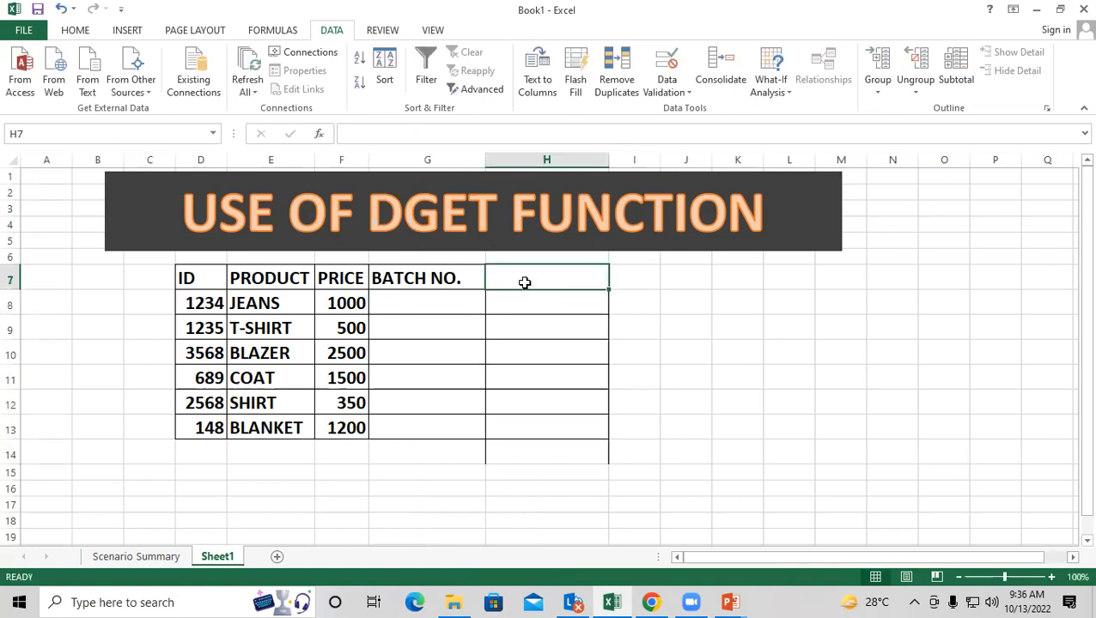
pyautogui.click(468, 293)
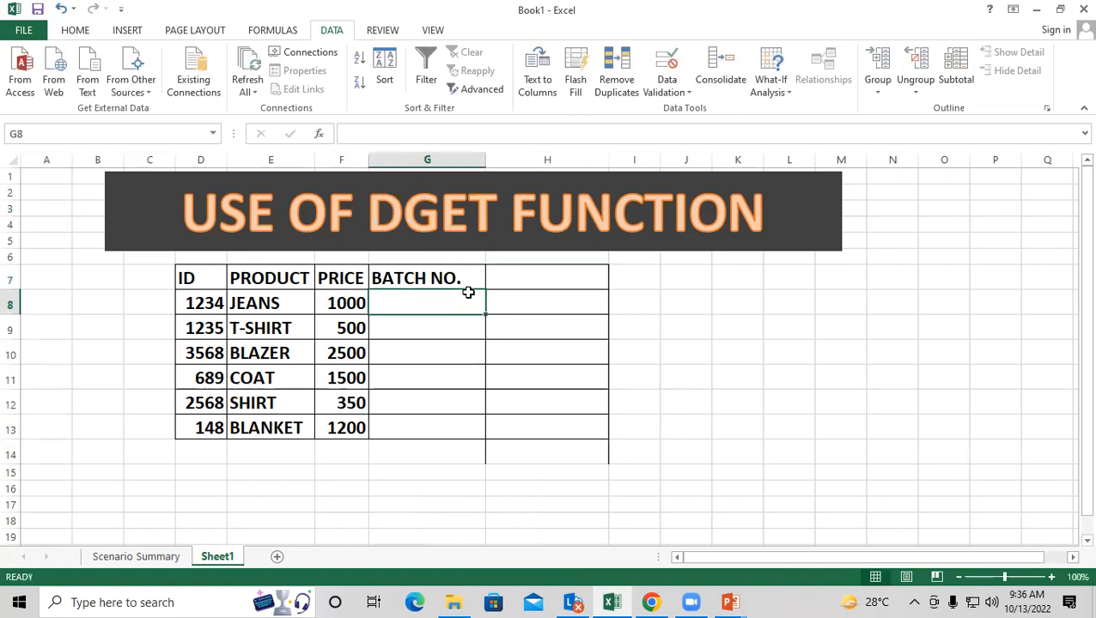
pyautogui.write('10')
pyautogui.press('Return')
pyautogui.write('20')
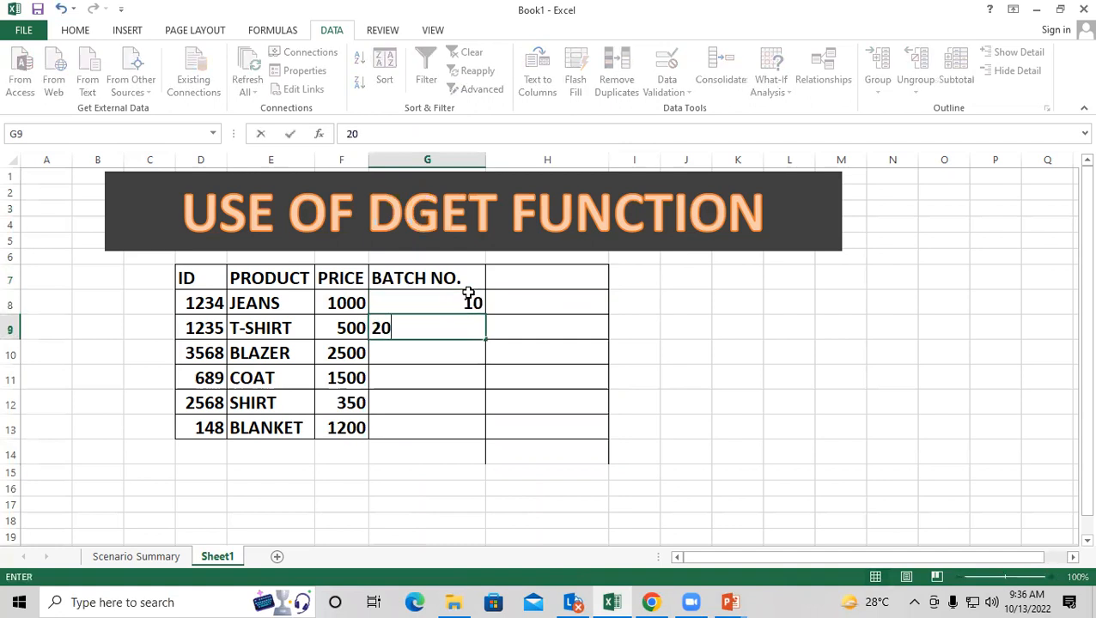
pyautogui.press('Return')
pyautogui.moveTo(468, 292); pyautogui.dragTo(485, 438)
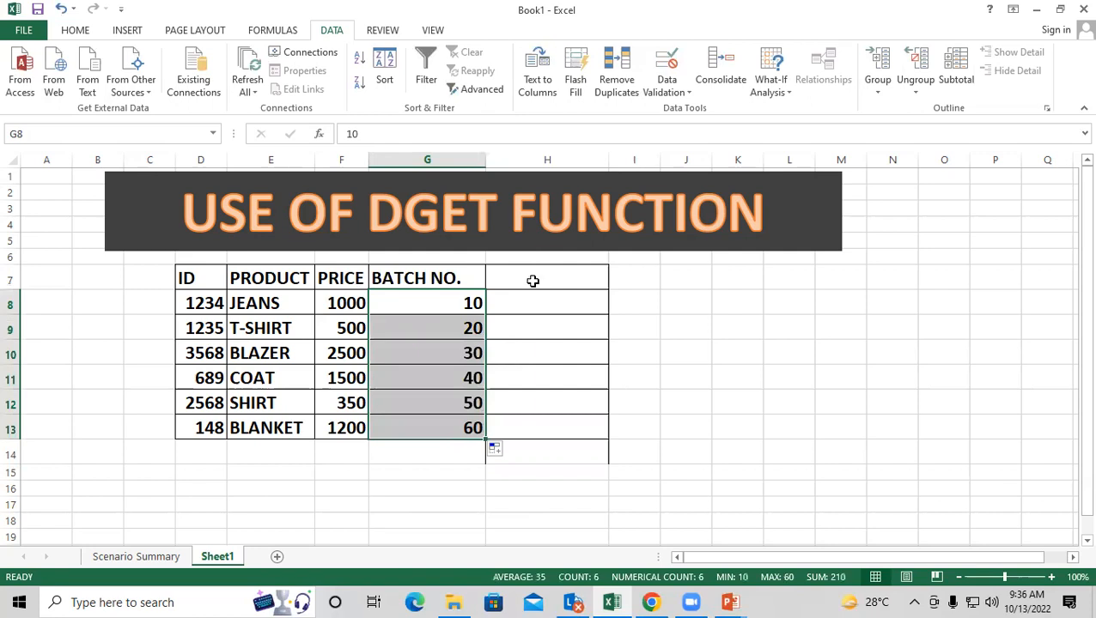
# Enter MRP as the header in H7, next to BATCH NO.
pyautogui.click(531, 281)
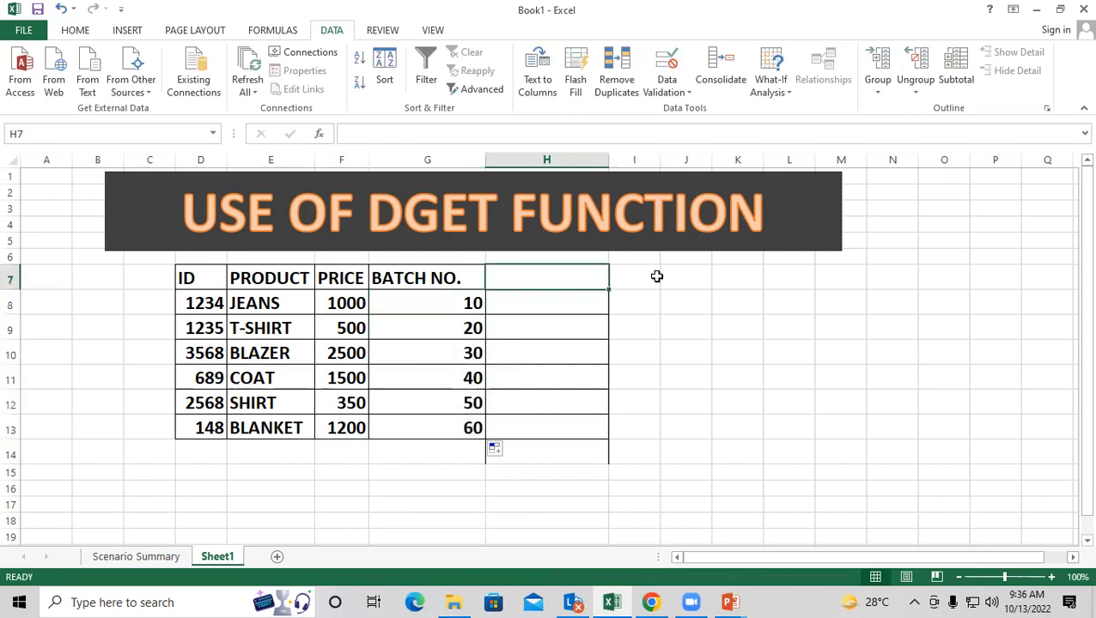
pyautogui.write('MRP')
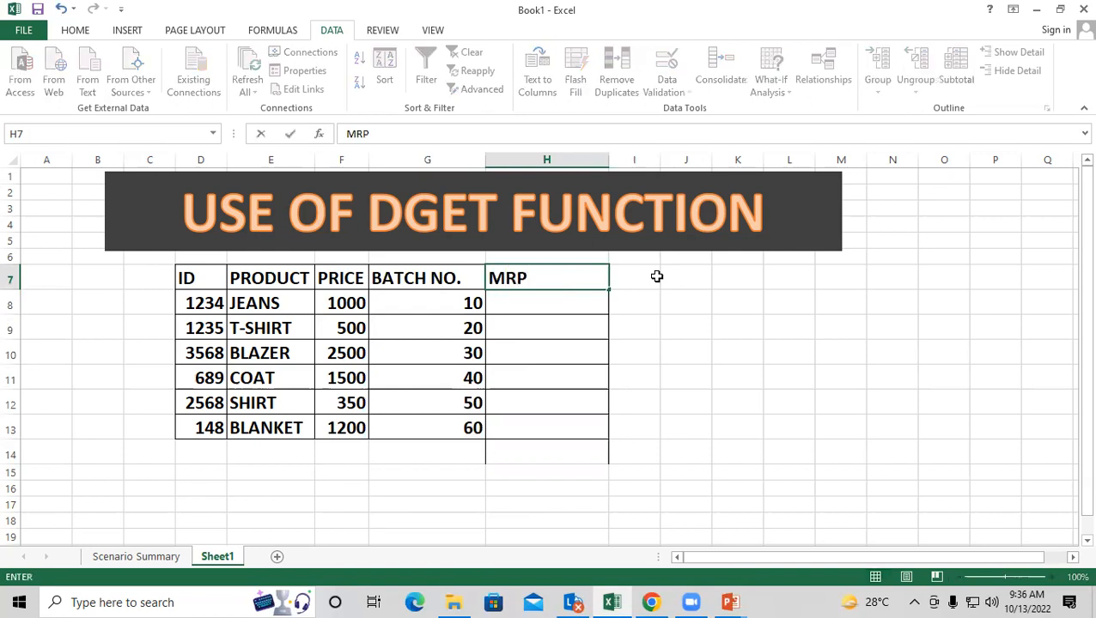
pyautogui.press('Return')
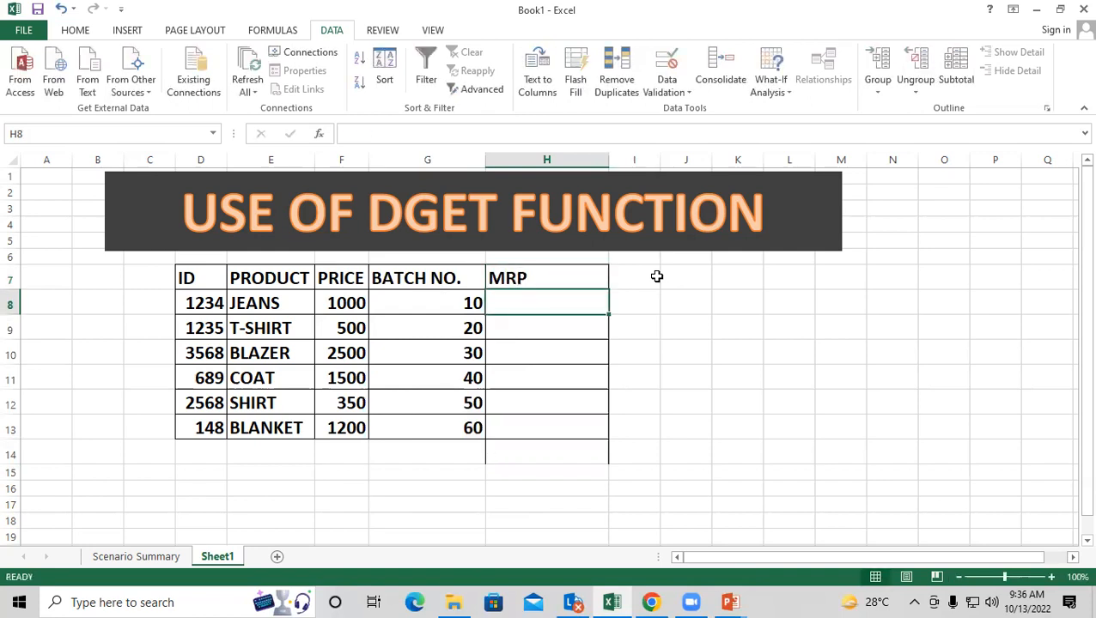
# Fill the MRP column in H8:H13 with 1200, 800, 3000, 2000, 500 and 1800.
pyautogui.write('1200')
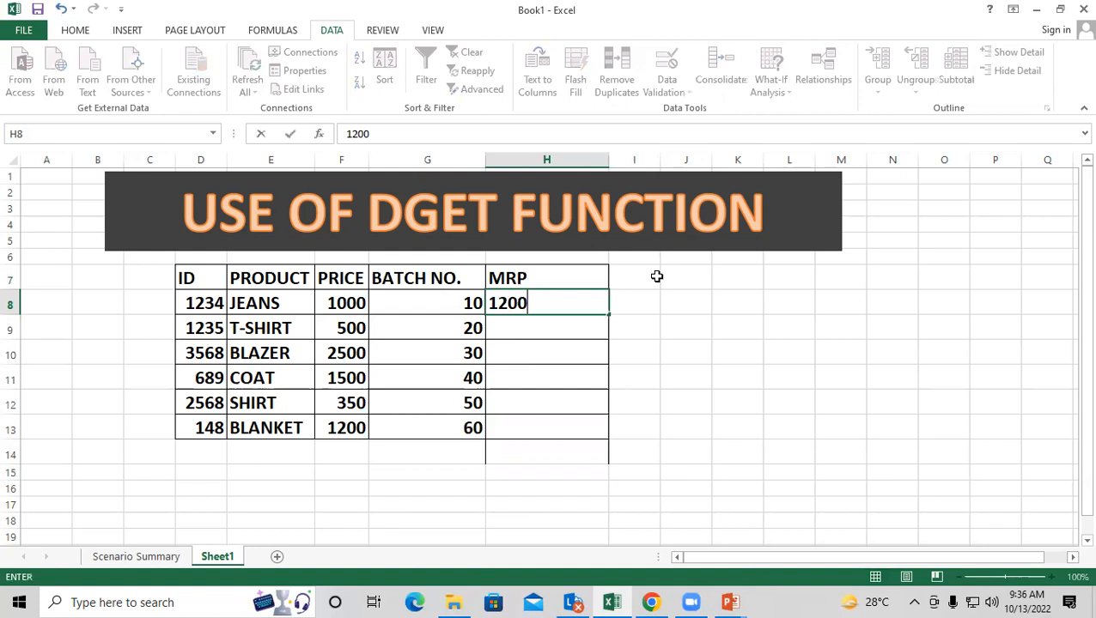
pyautogui.press('Return')
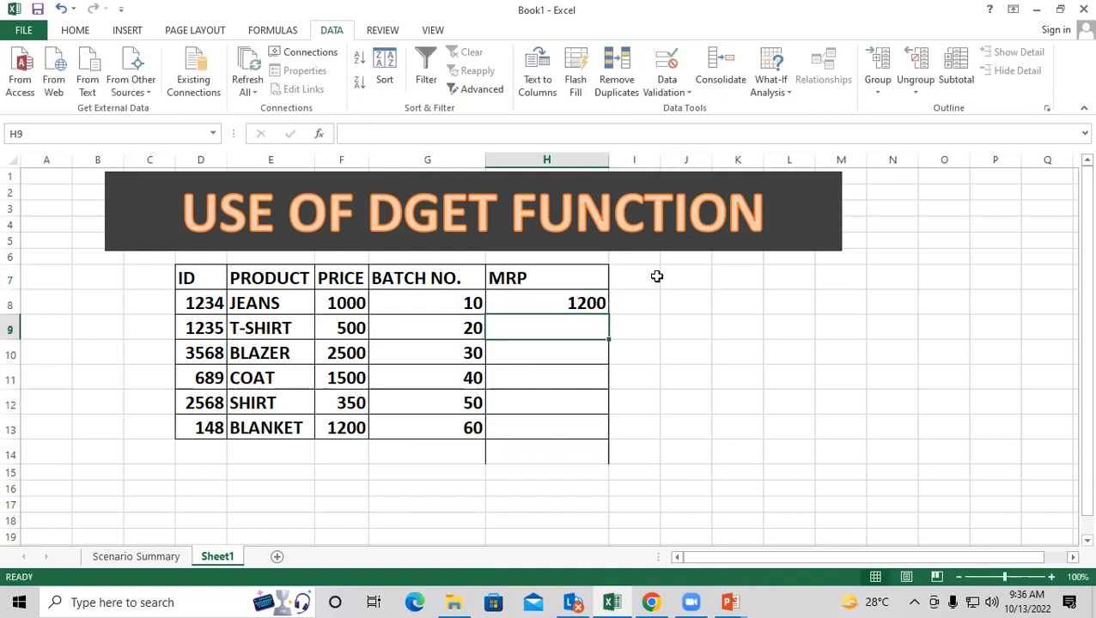
pyautogui.write('800')
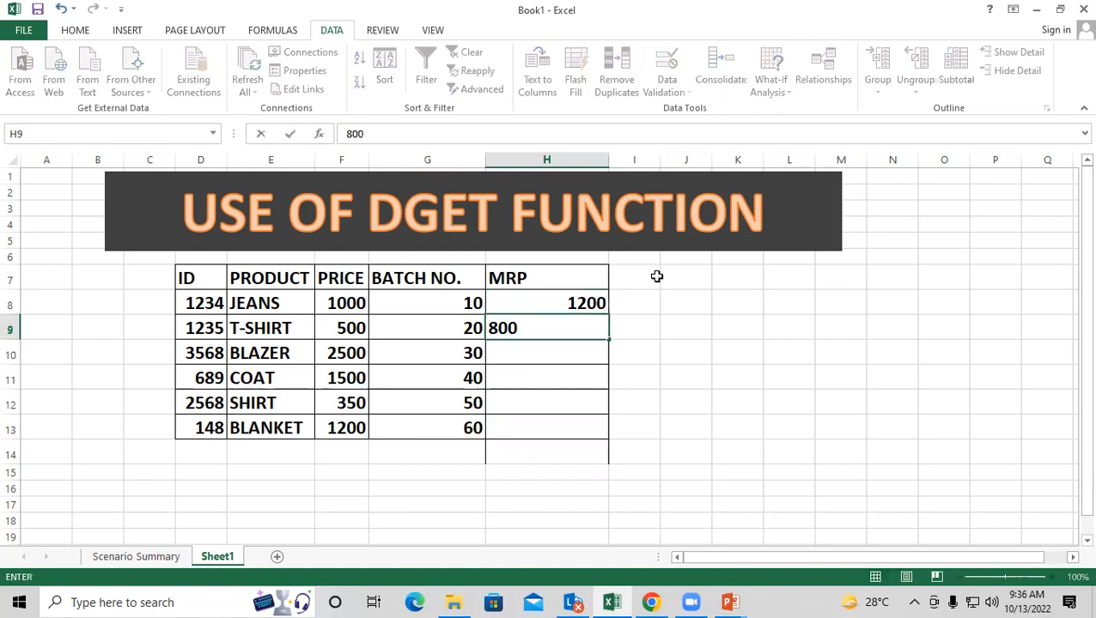
pyautogui.press('Return')
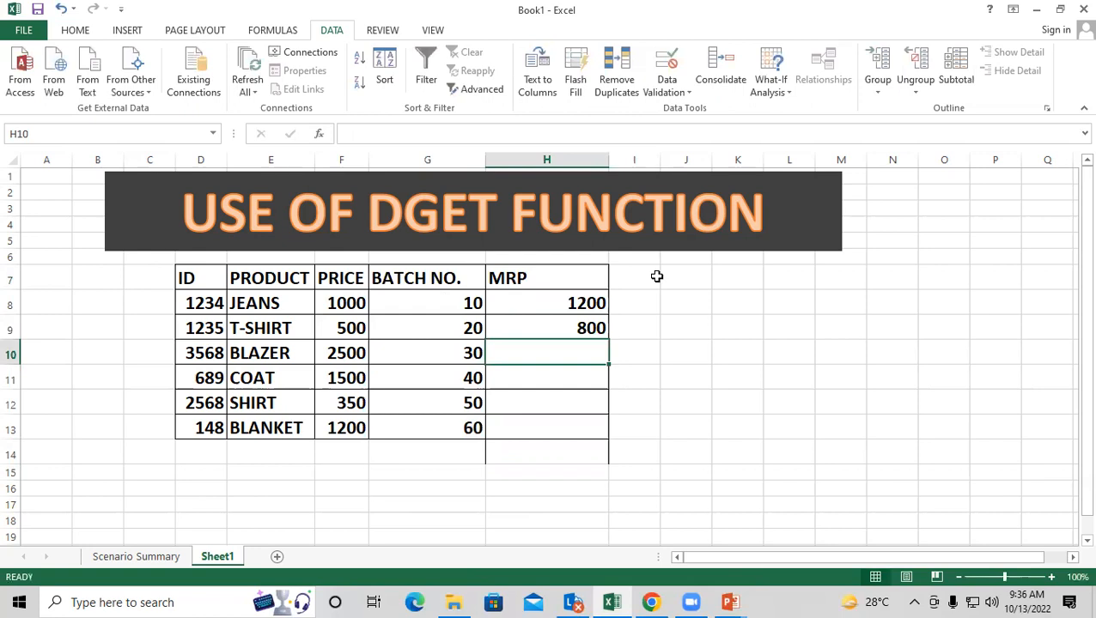
pyautogui.write('3000')
pyautogui.press('Return')
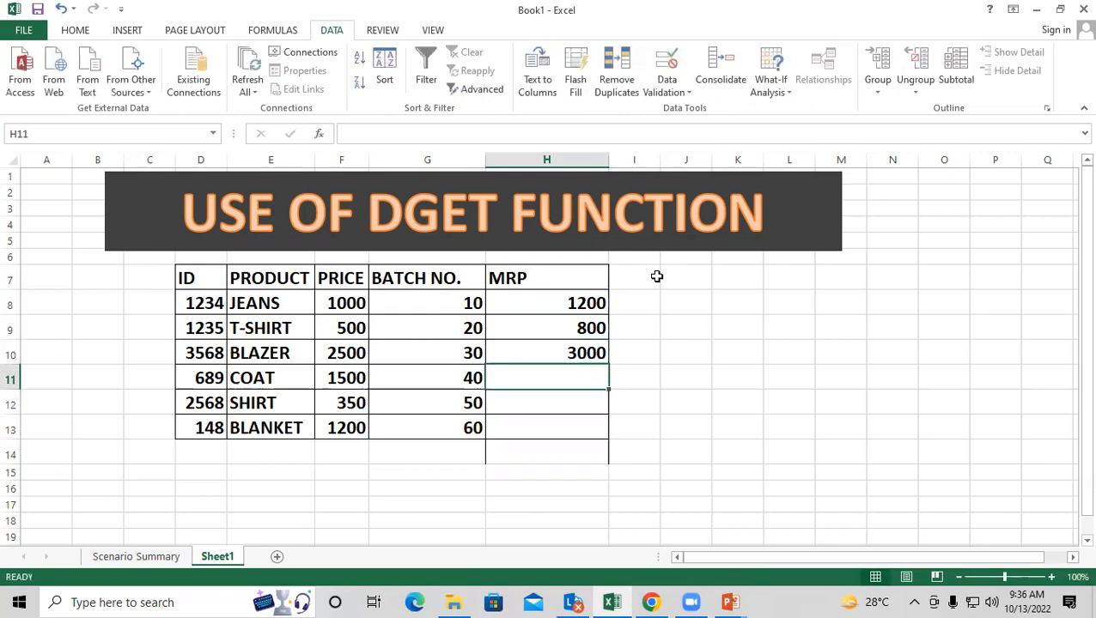
pyautogui.write('2000')
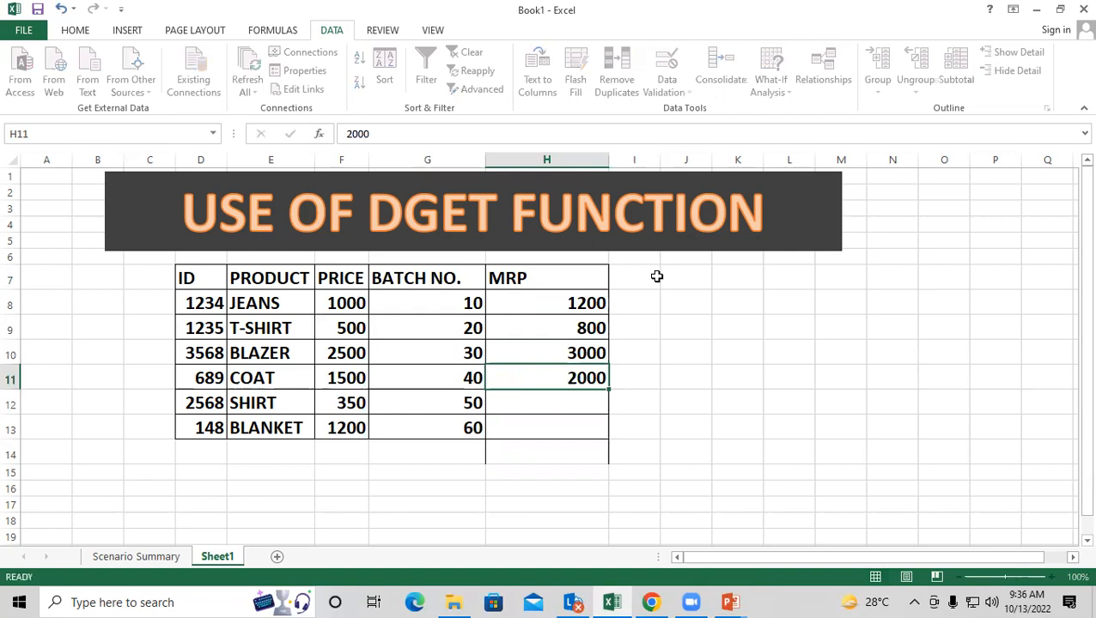
pyautogui.press('Return')
pyautogui.write('5000')
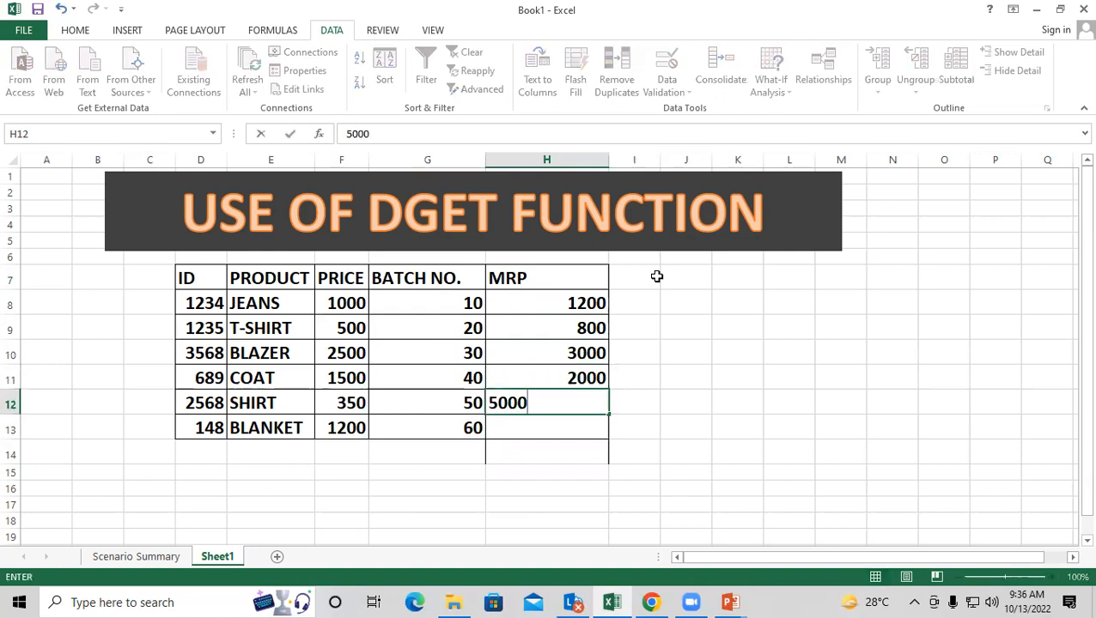
pyautogui.press('BackSpace')
pyautogui.press('Return')
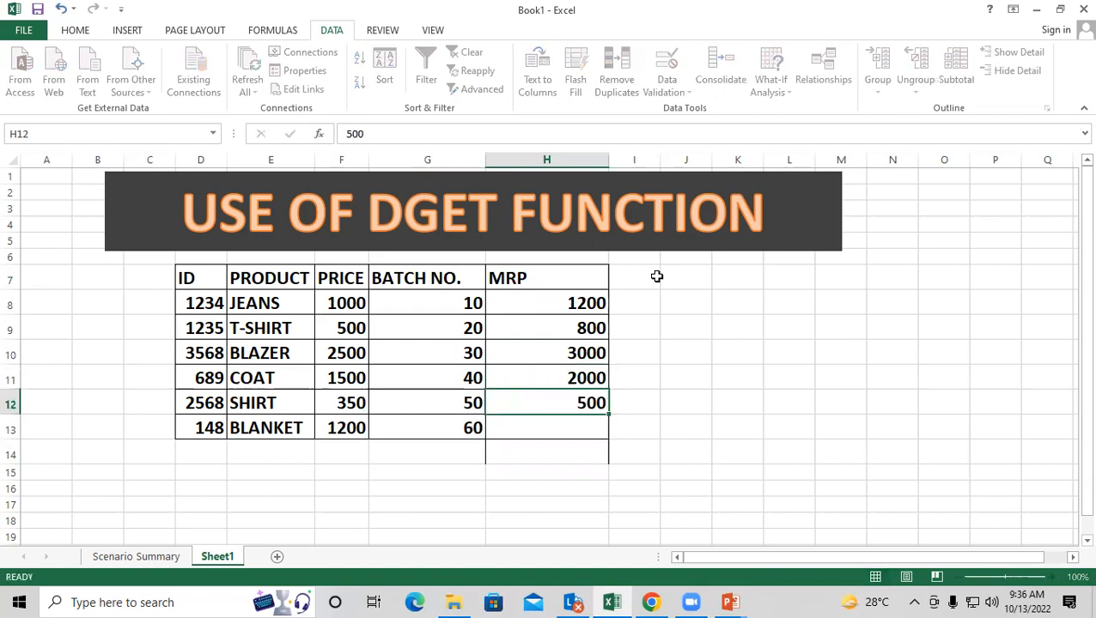
pyautogui.write('18')
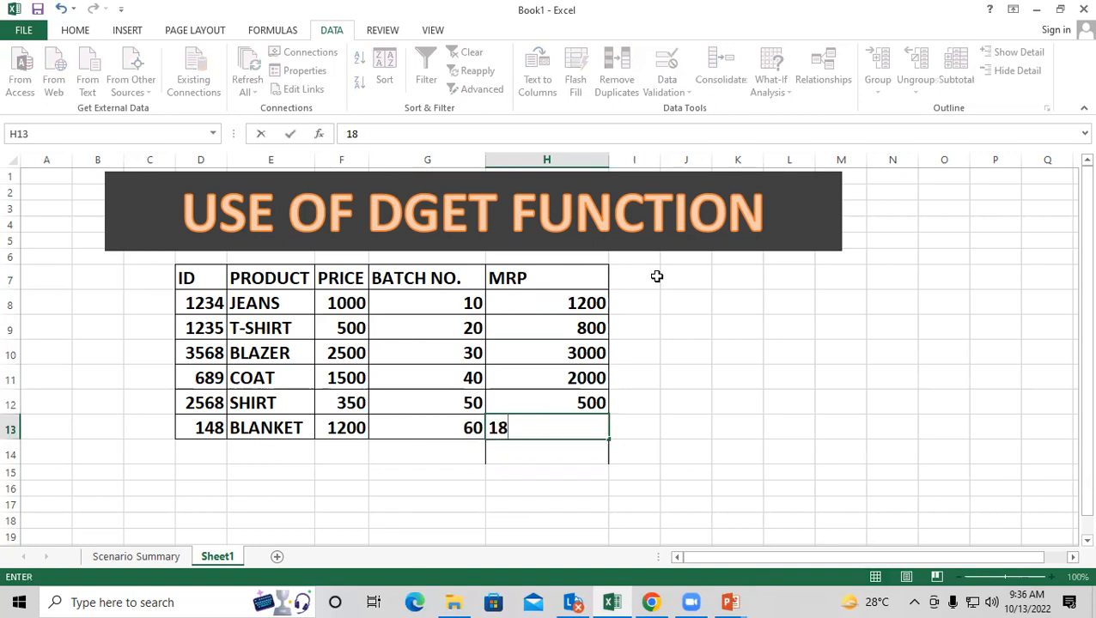
pyautogui.write('000')
pyautogui.press('BackSpace')
pyautogui.press('Return')
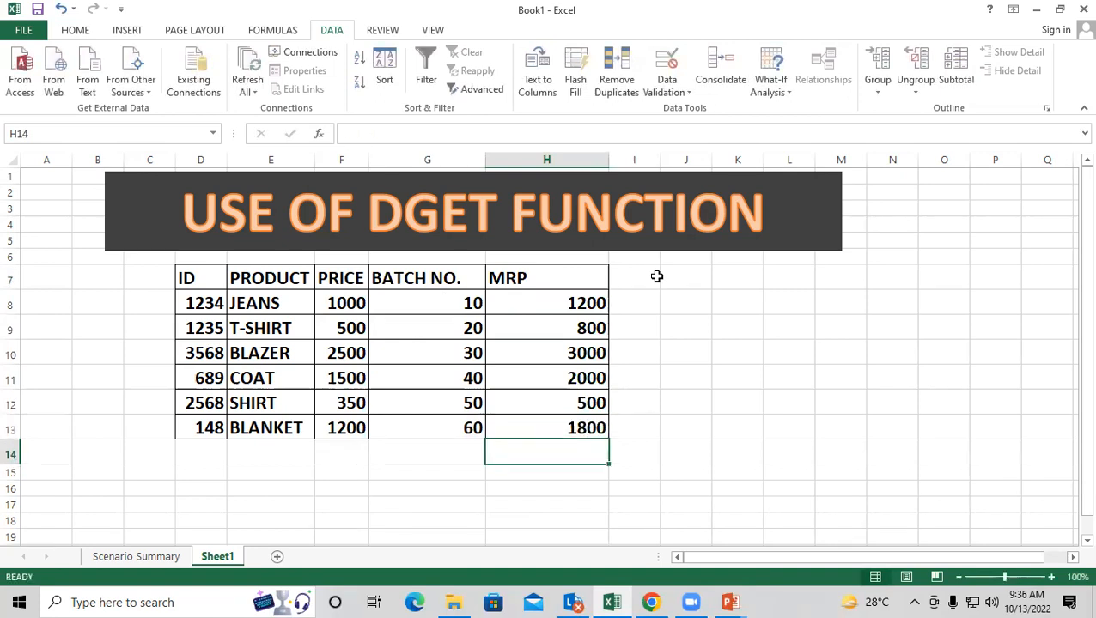
# Apply a yellow fill to the table's header row D7:H7.
pyautogui.moveTo(174, 288); pyautogui.dragTo(550, 274)
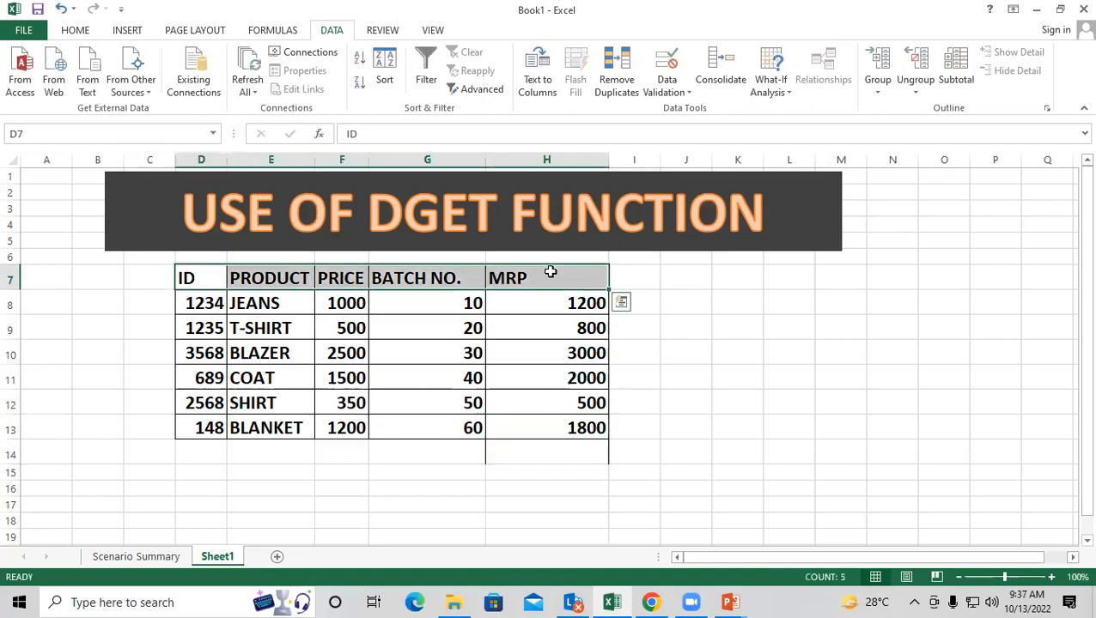
pyautogui.click(77, 32)
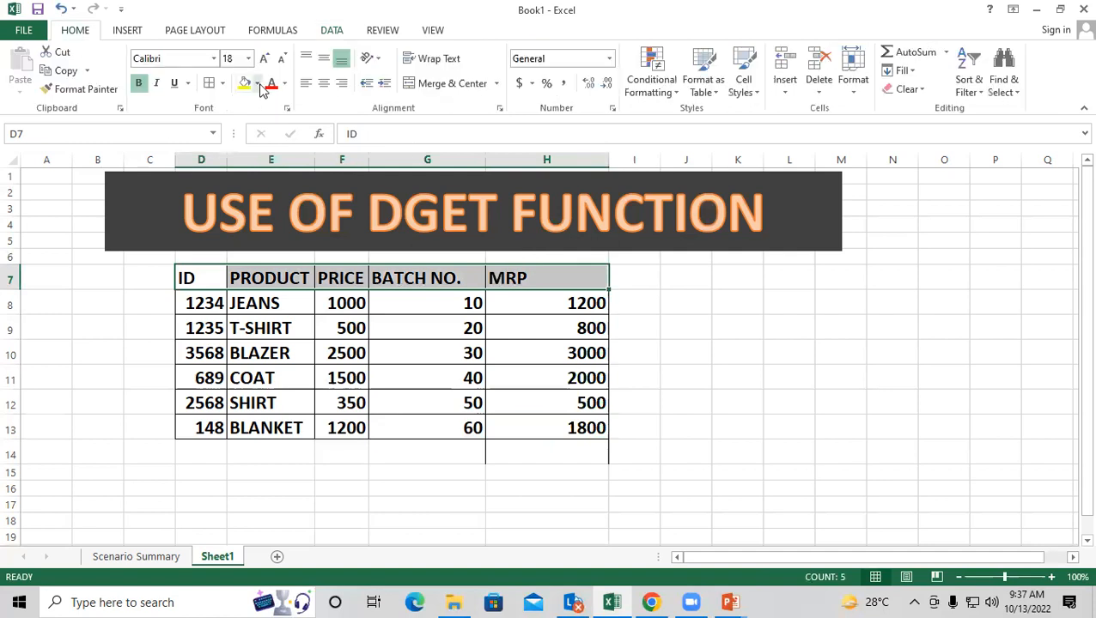
pyautogui.click(258, 84)
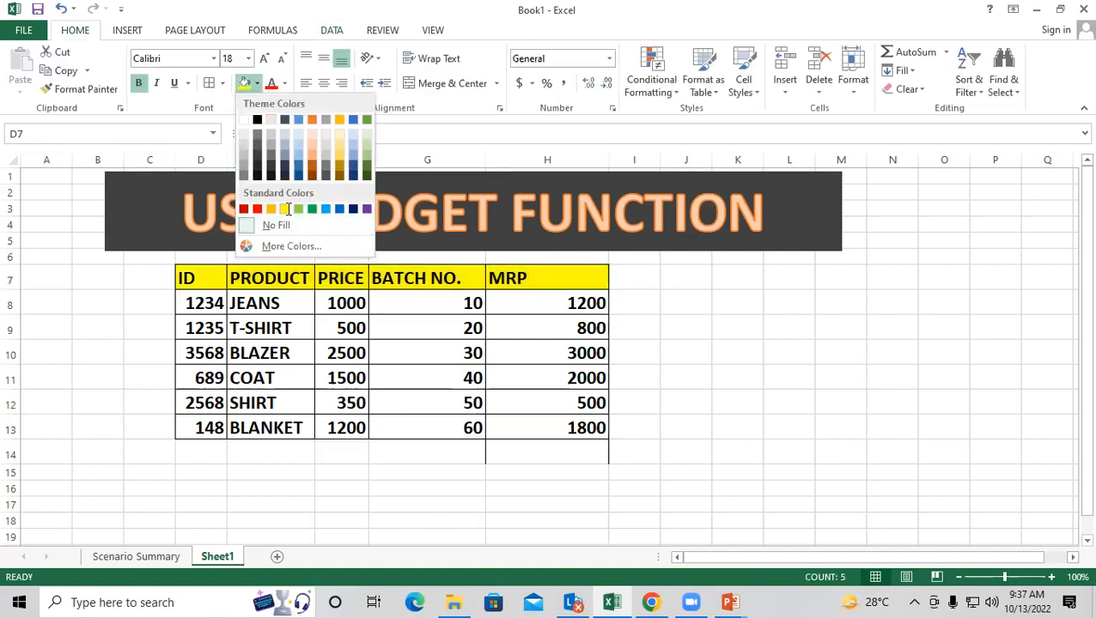
pyautogui.click(284, 208)
pyautogui.click(489, 445)
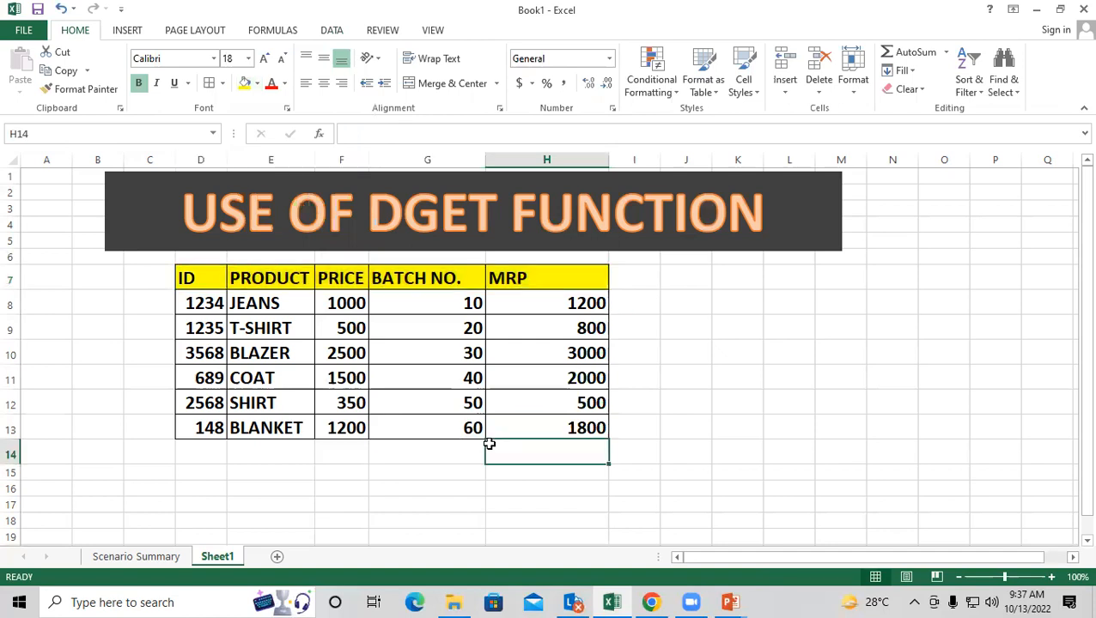
pyautogui.click(801, 406)
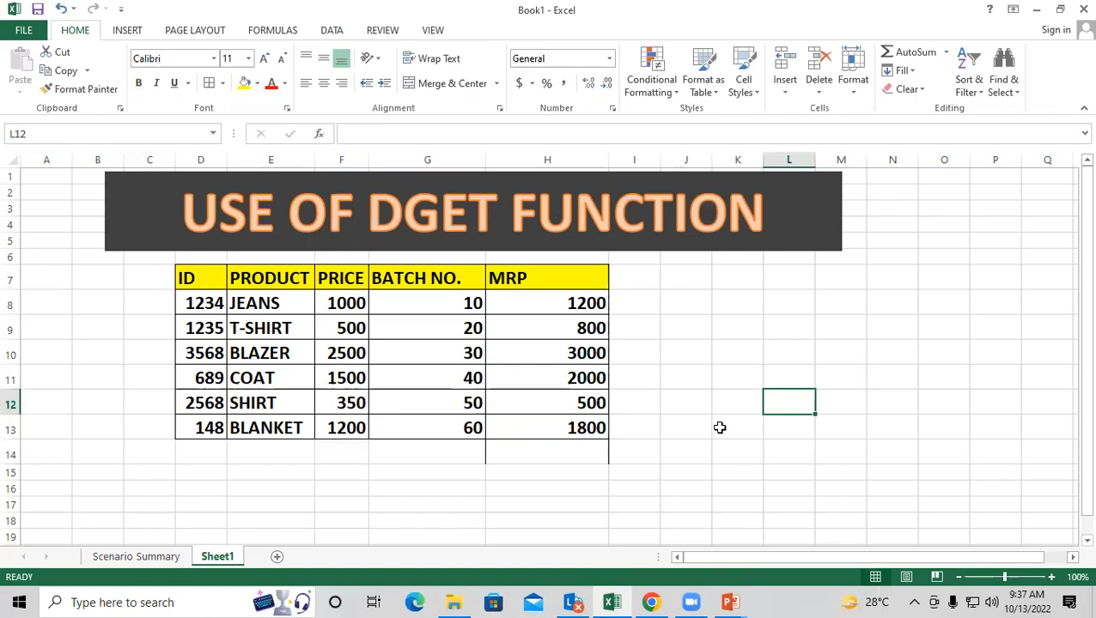
# Copy the header row D7:H7 to K7:O7 and fit the pasted columns' widths to their header text.
pyautogui.moveTo(207, 280); pyautogui.dragTo(537, 276)
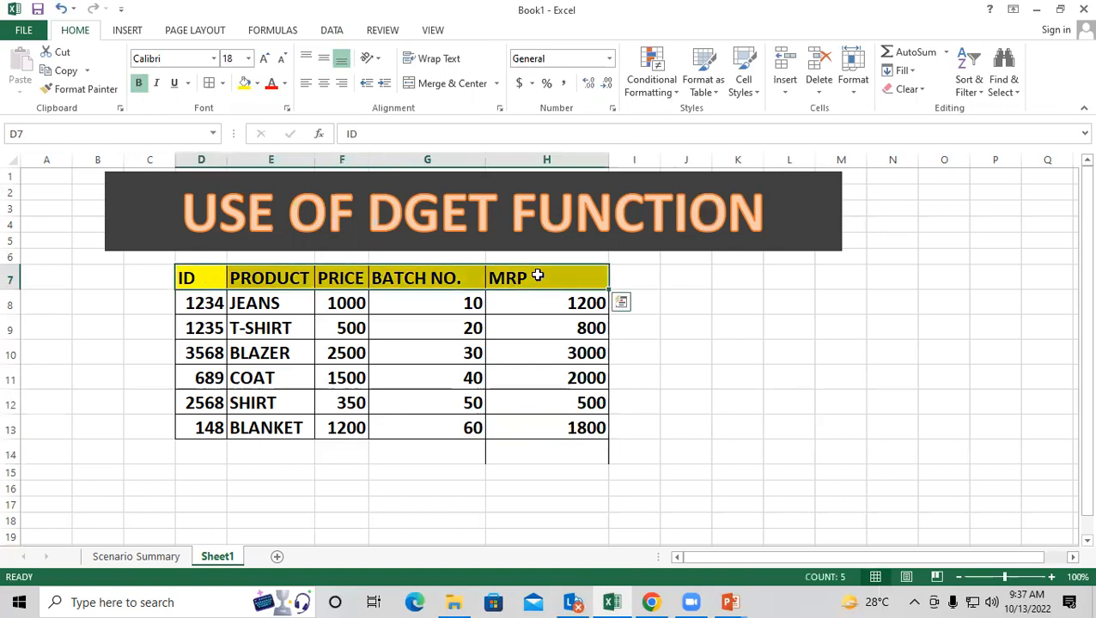
pyautogui.hotkey('ctrl', 'c')
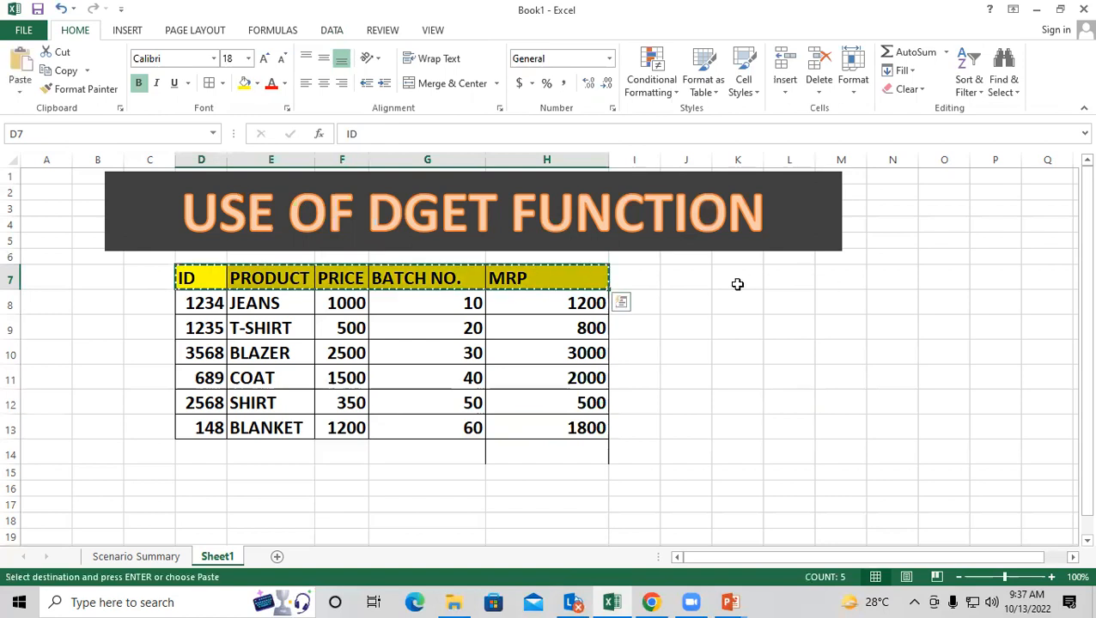
pyautogui.click(737, 283)
pyautogui.hotkey('ctrl', 'v')
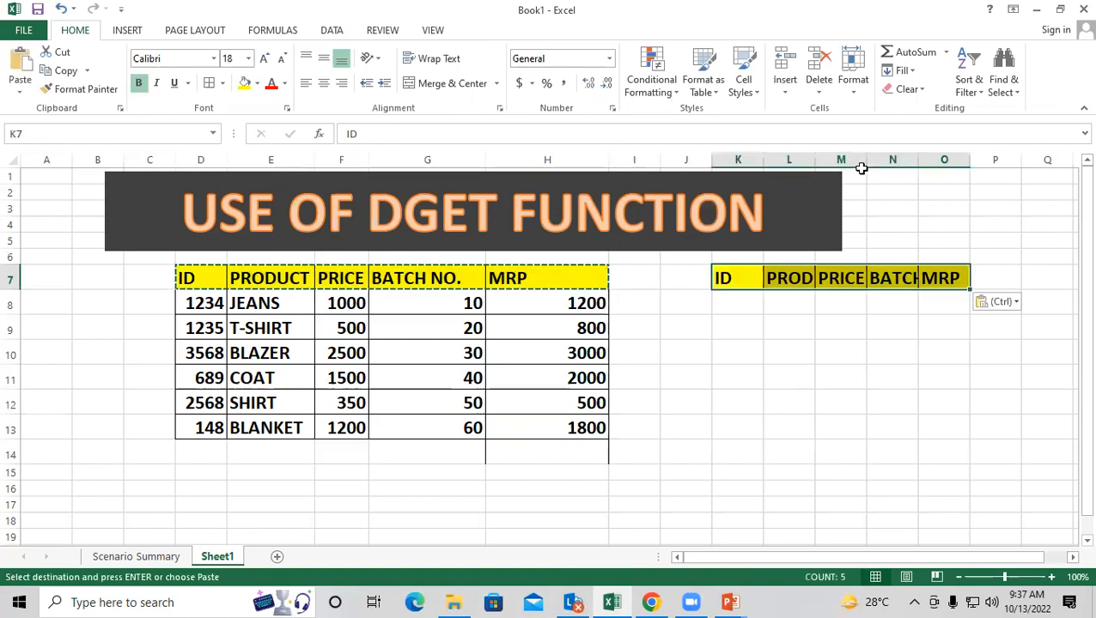
pyautogui.doubleClick(815, 160)
pyautogui.doubleClick(957, 160)
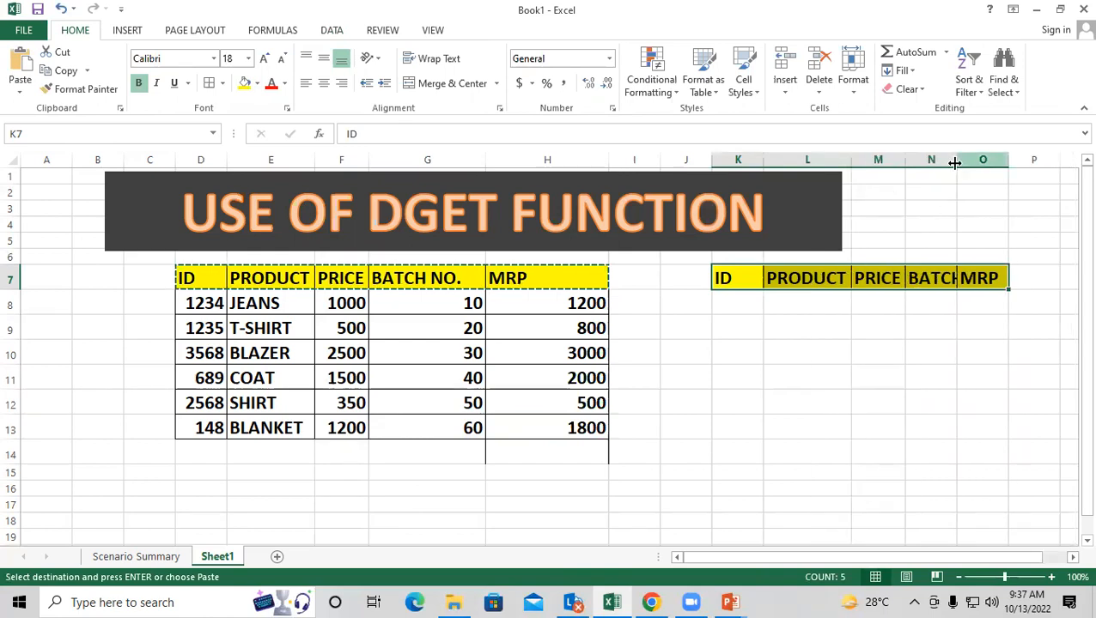
pyautogui.doubleClick(1055, 161)
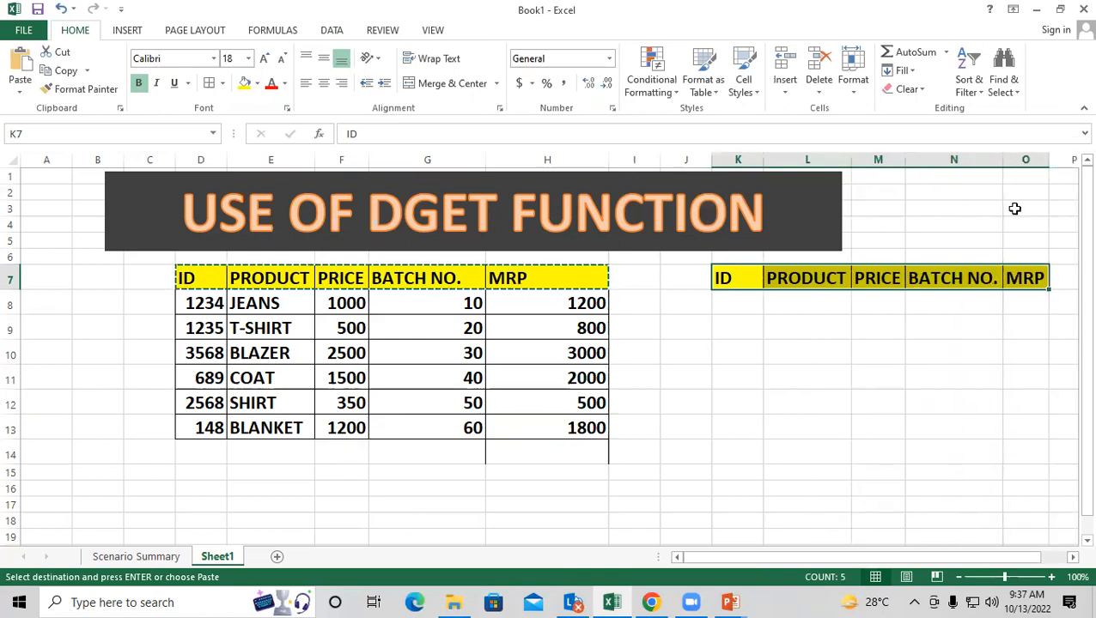
# Copy the cell formatting of G8 onto K8:O9 below the copied headers with Format Painter.
pyautogui.click(745, 299)
pyautogui.click(448, 316)
pyautogui.press('Escape')
pyautogui.click(86, 88)
pyautogui.moveTo(729, 300)
pyautogui.mouseDown()
pyautogui.moveTo(1010, 318)
pyautogui.moveTo(1008, 329)
pyautogui.mouseUp()
pyautogui.click(746, 312)
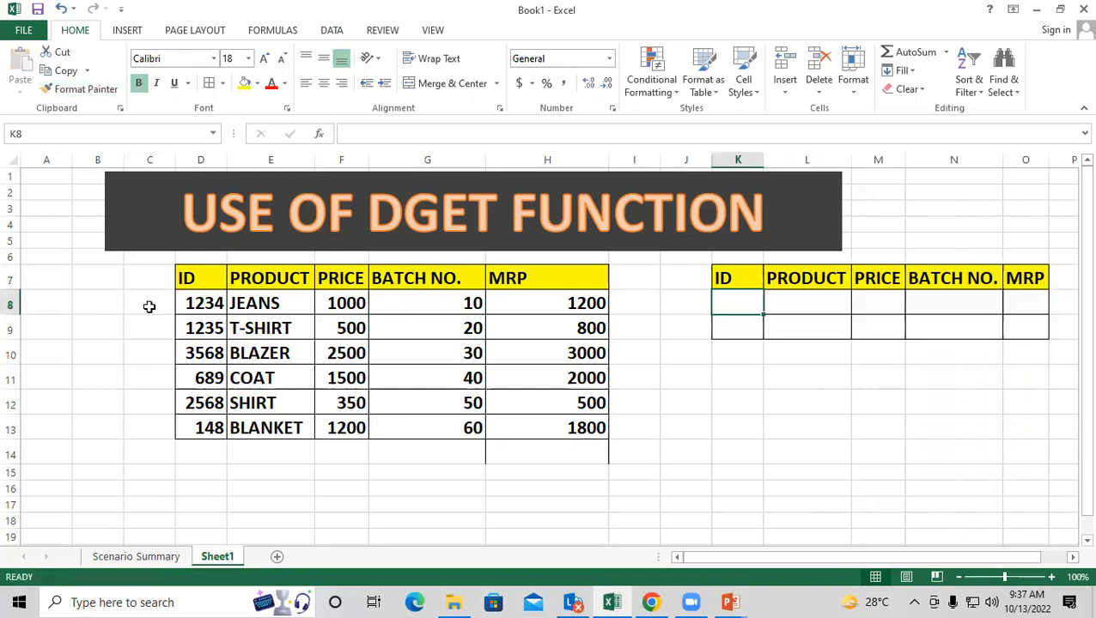
# Copy the ID 1234 from D8 into K8 under the second table's ID header.
pyautogui.click(199, 304)
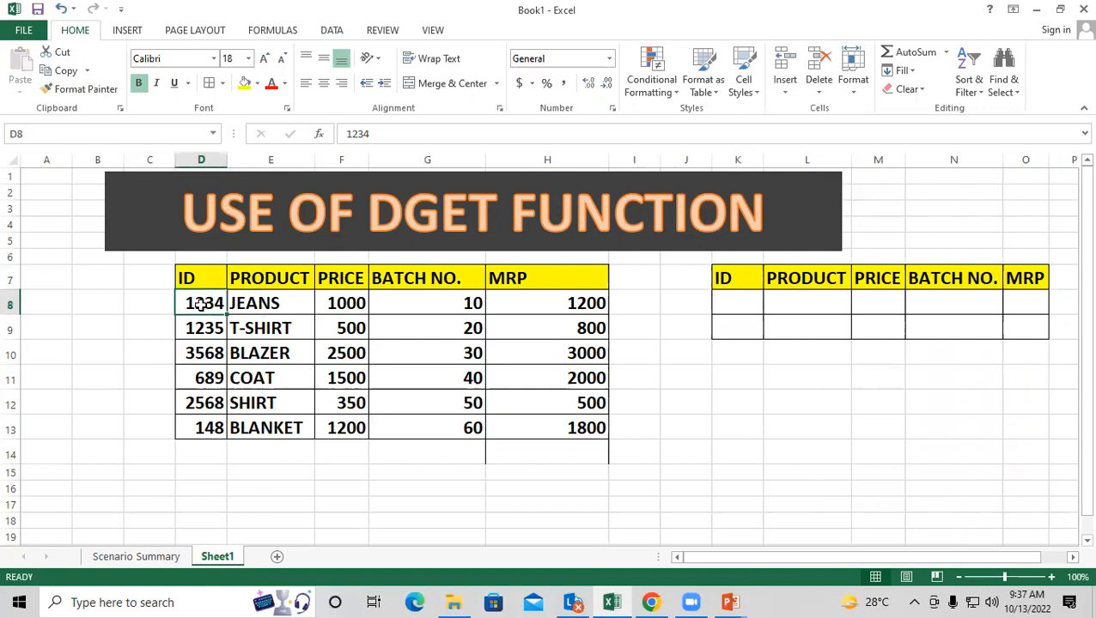
pyautogui.hotkey('ctrl', 'c')
pyautogui.click(753, 305)
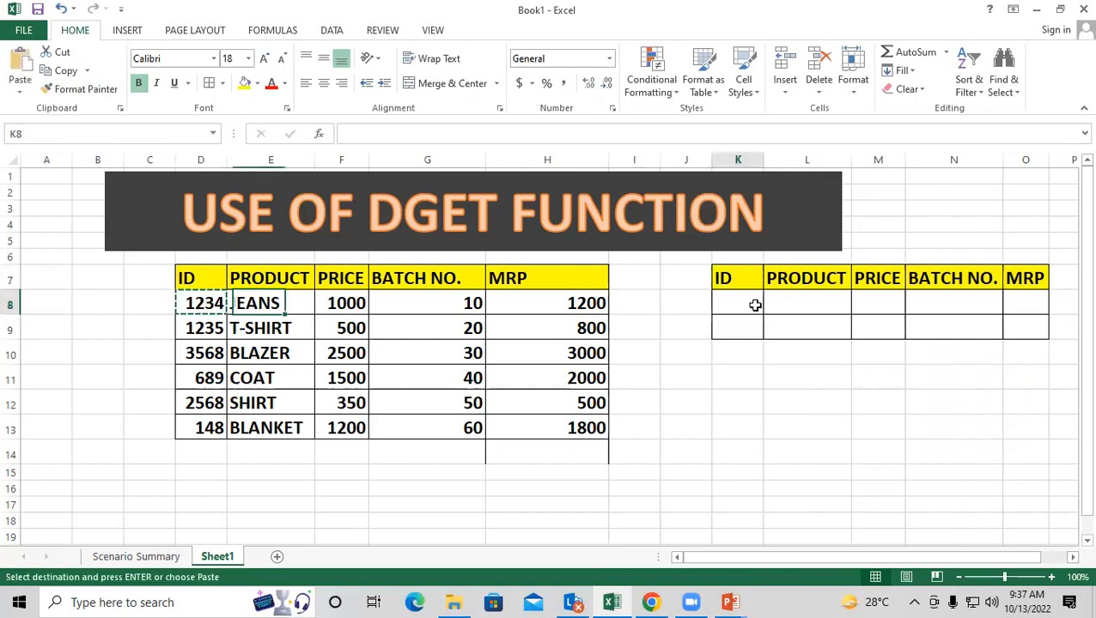
pyautogui.hotkey('ctrl', 'v')
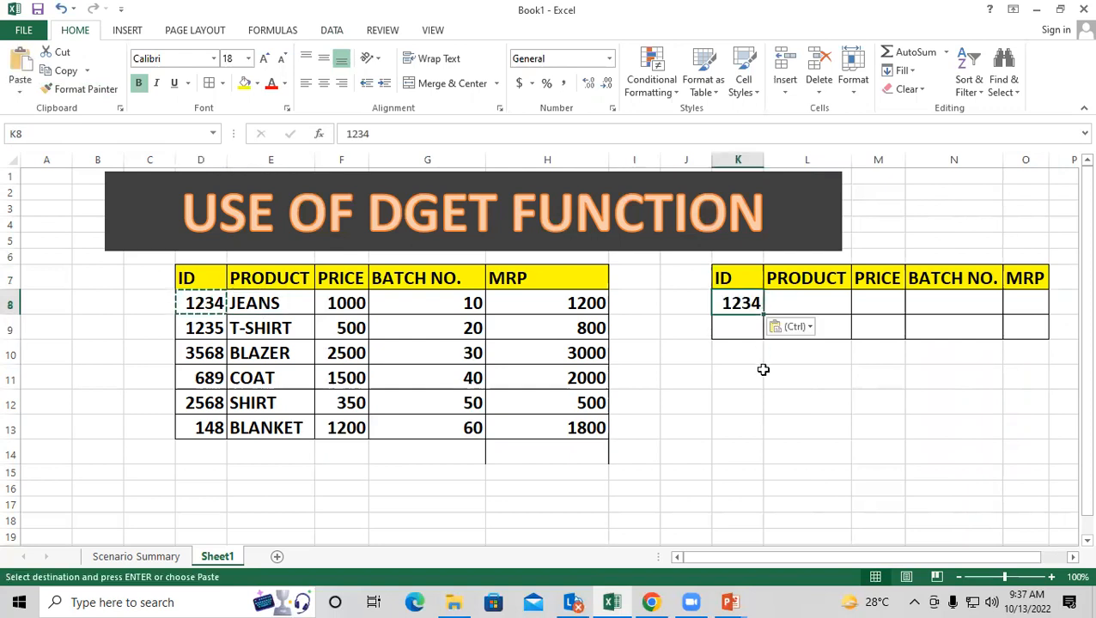
pyautogui.click(759, 371)
# Enter =VLOOKUP(K8,$D$7:$H$13,2,0) in L8 to retrieve the product for the ID in K8.
pyautogui.click(808, 304)
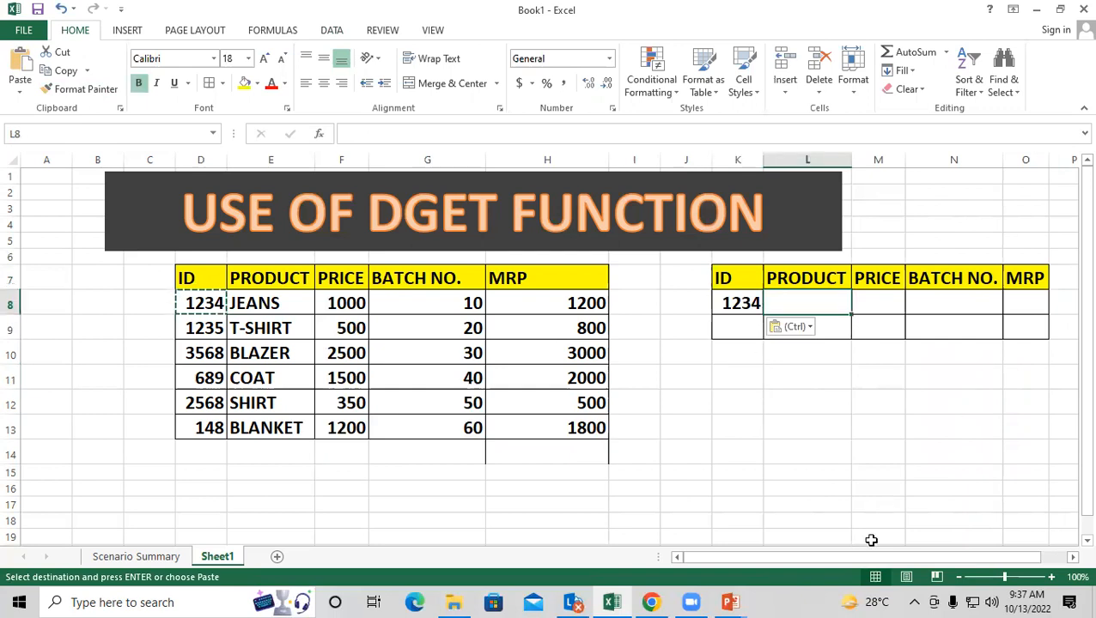
pyautogui.press('Escape')
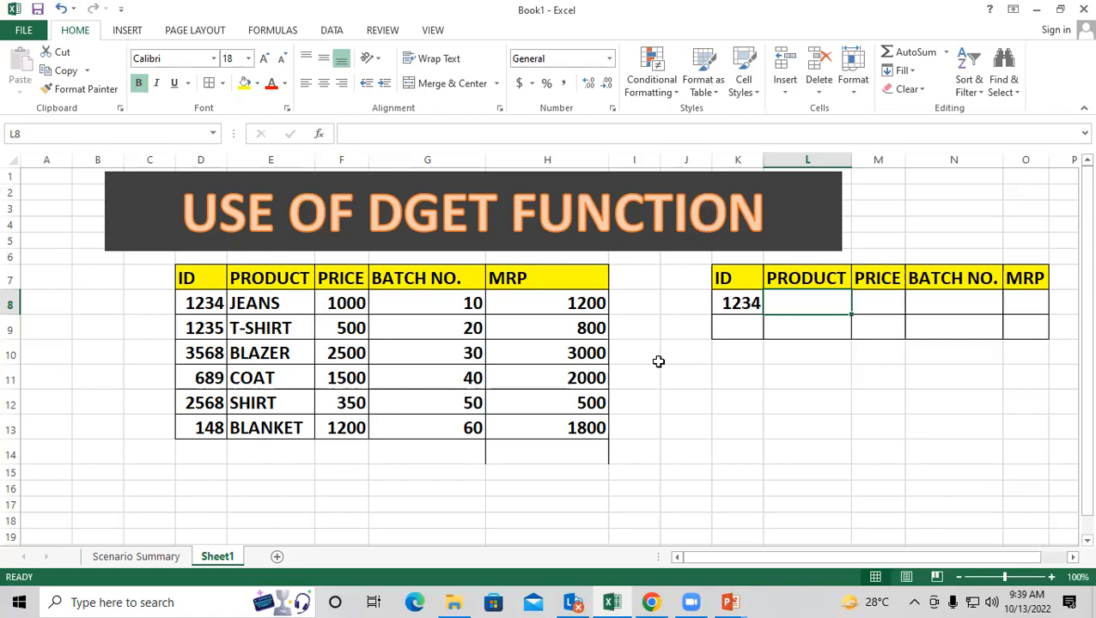
pyautogui.write('=')
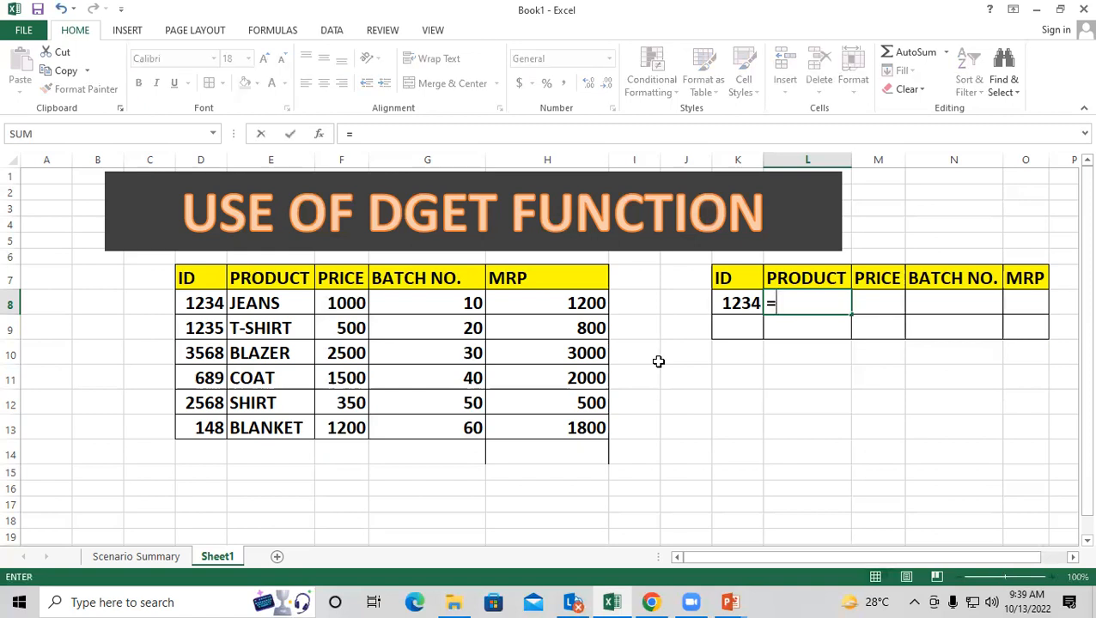
pyautogui.write('V')
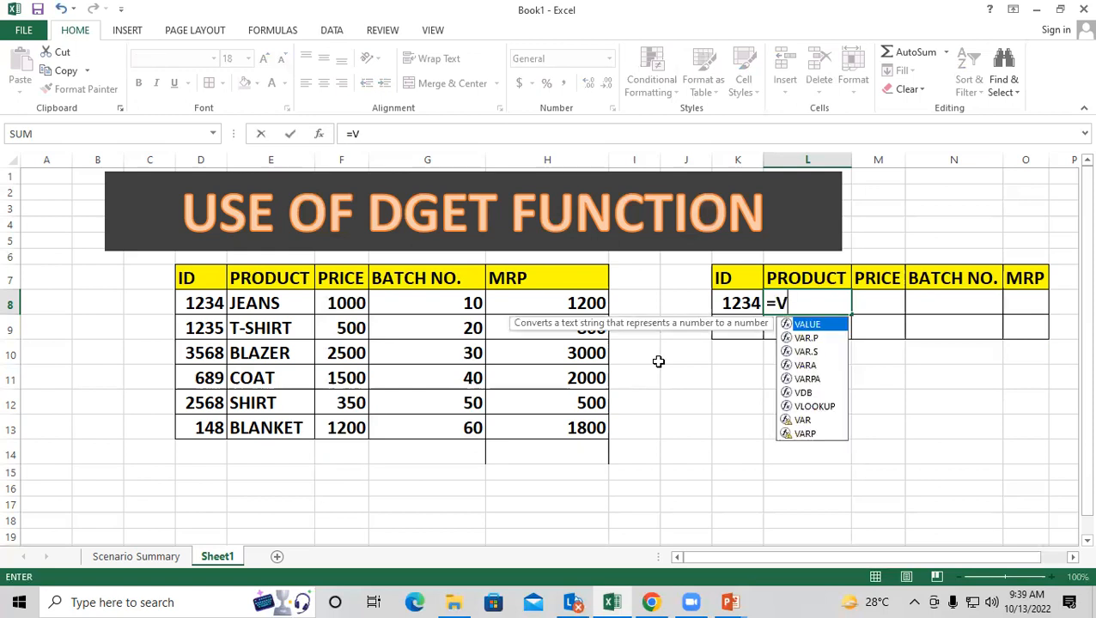
pyautogui.write('L')
pyautogui.press('Tab')
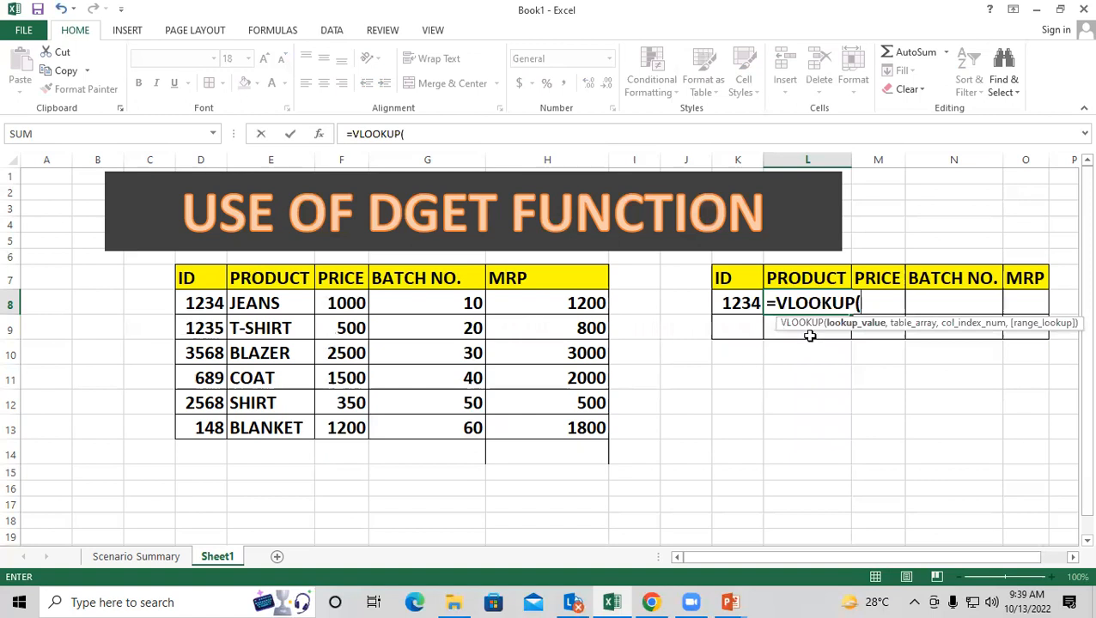
pyautogui.click(735, 304)
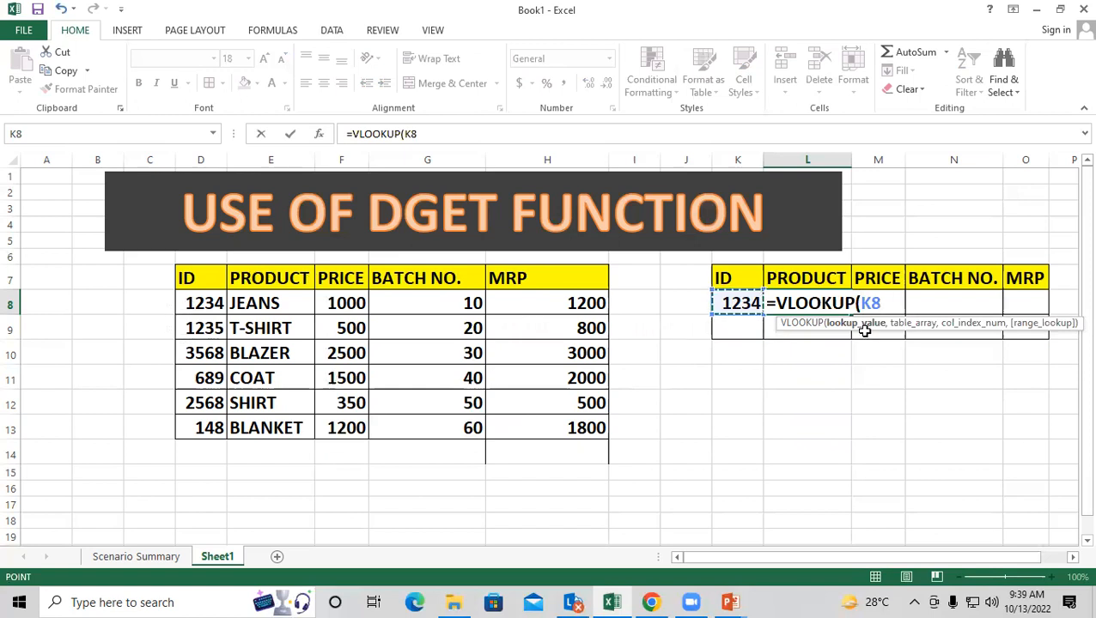
pyautogui.write(',')
pyautogui.moveTo(187, 271); pyautogui.dragTo(555, 419)
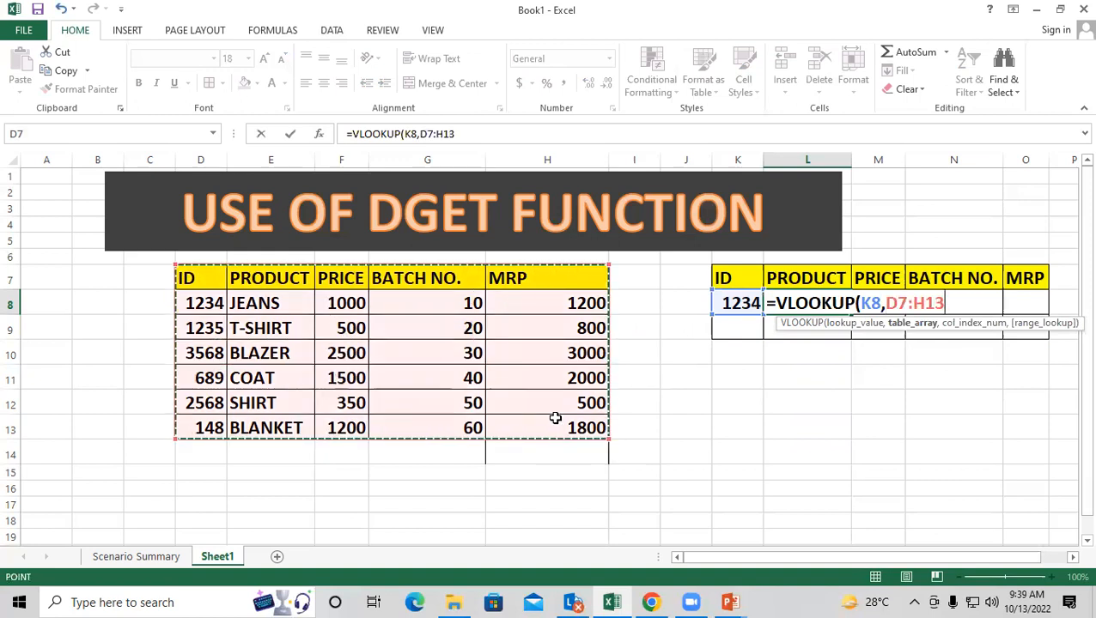
pyautogui.press('F4')
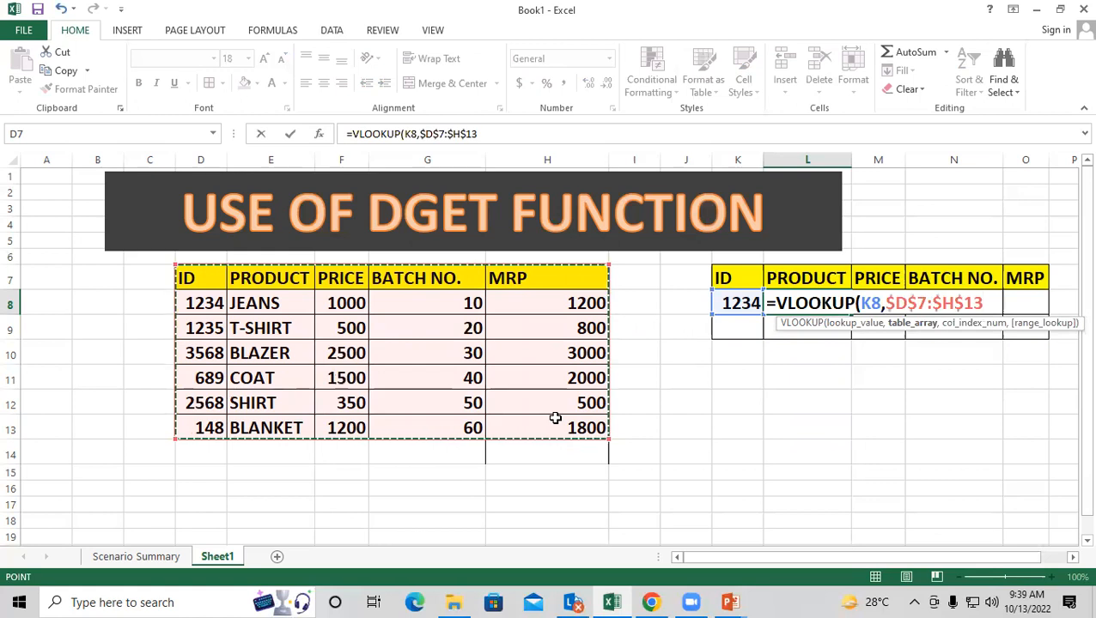
pyautogui.write(',')
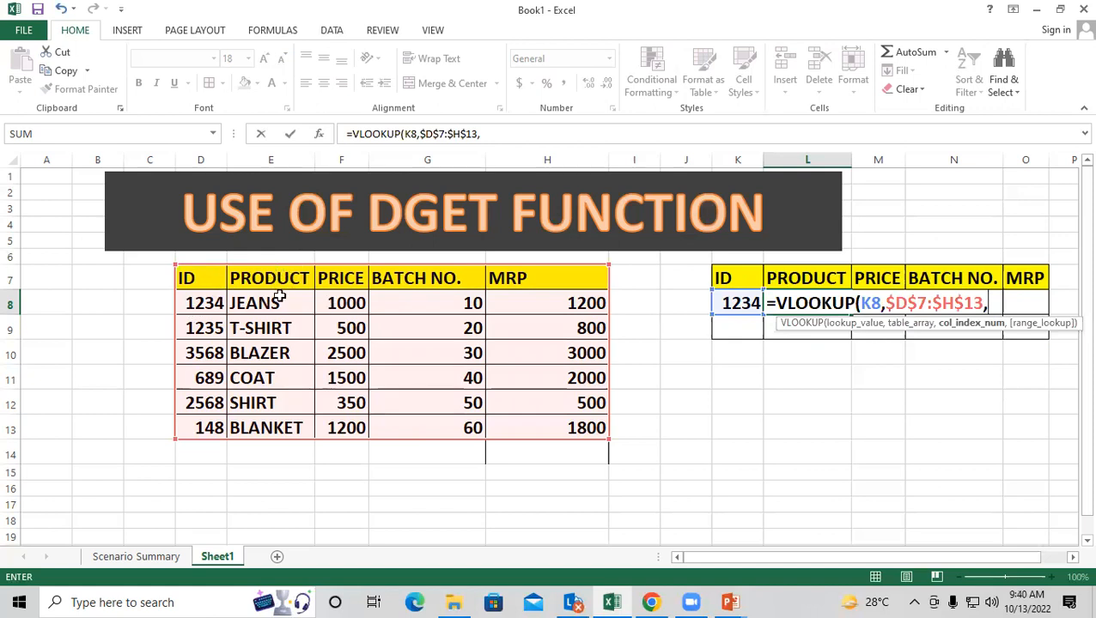
pyautogui.write('2,0')
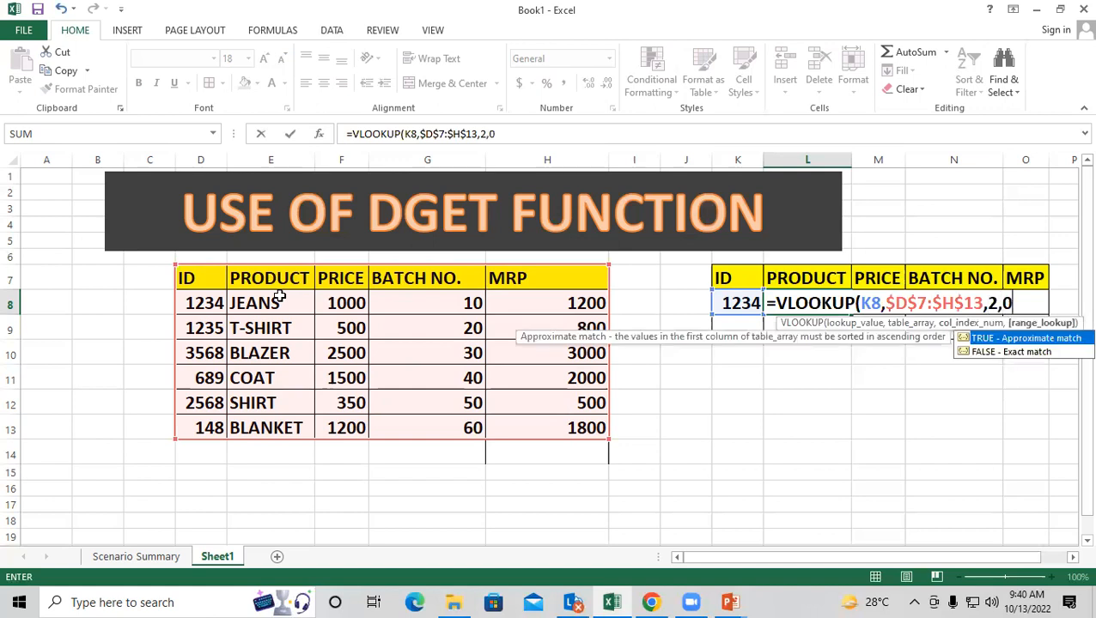
pyautogui.write(')')
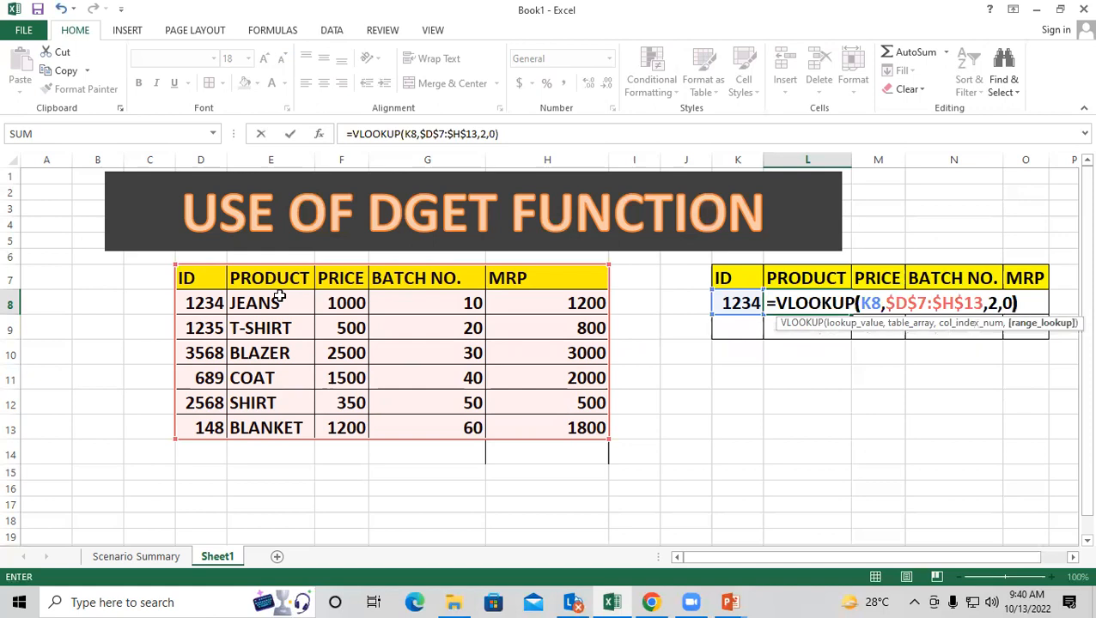
pyautogui.press('Return')
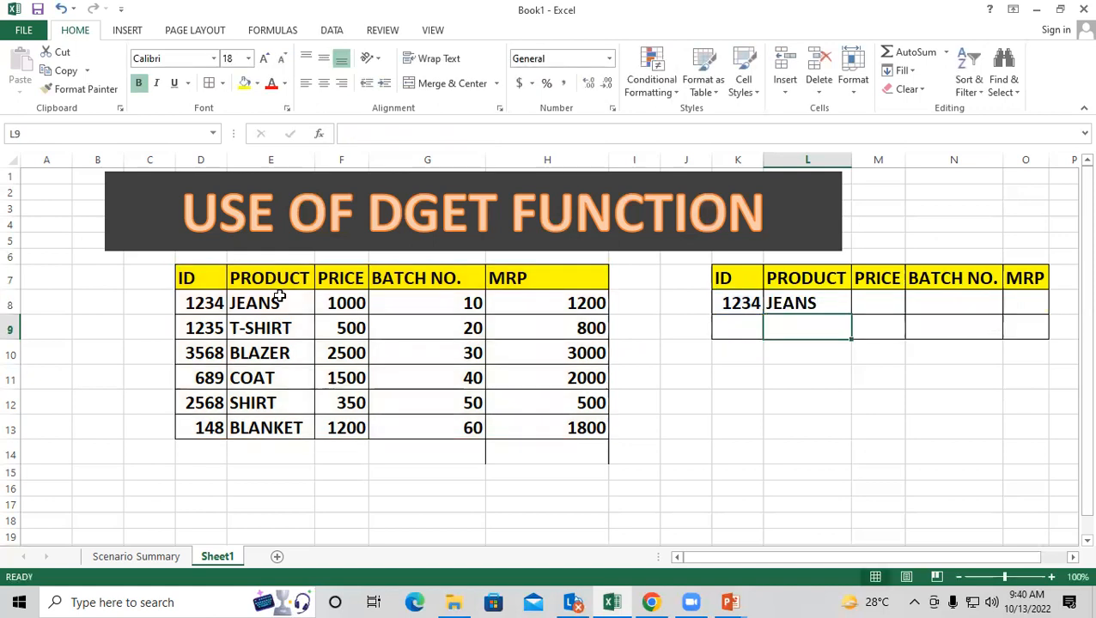
# Change the lookup ID in K8 to 1235.
pyautogui.click(728, 302)
pyautogui.write('1235')
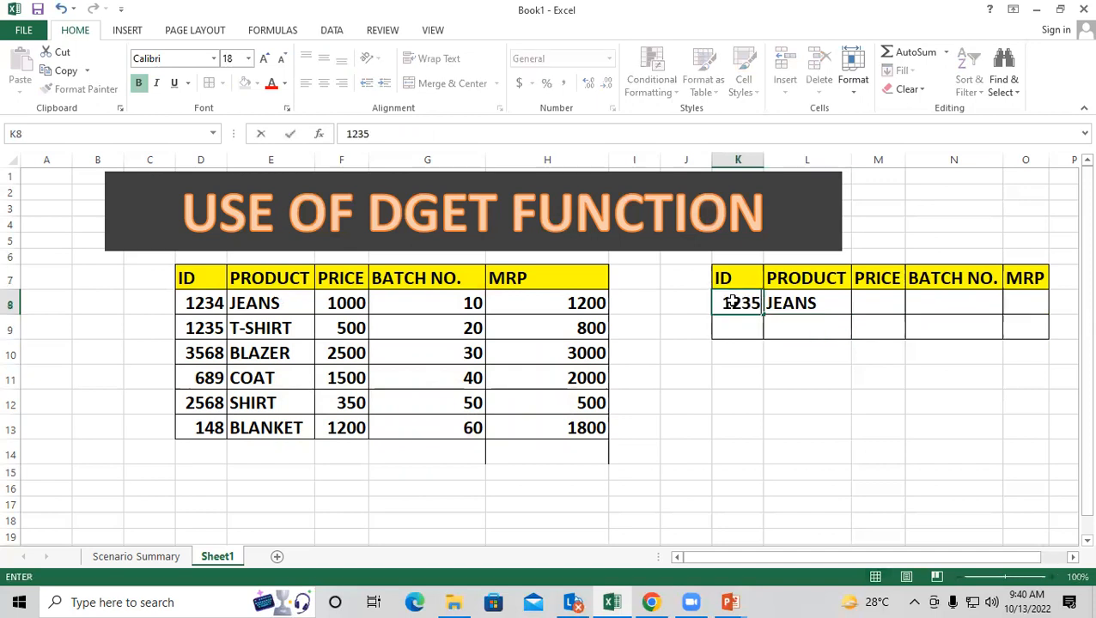
pyautogui.press('Return')
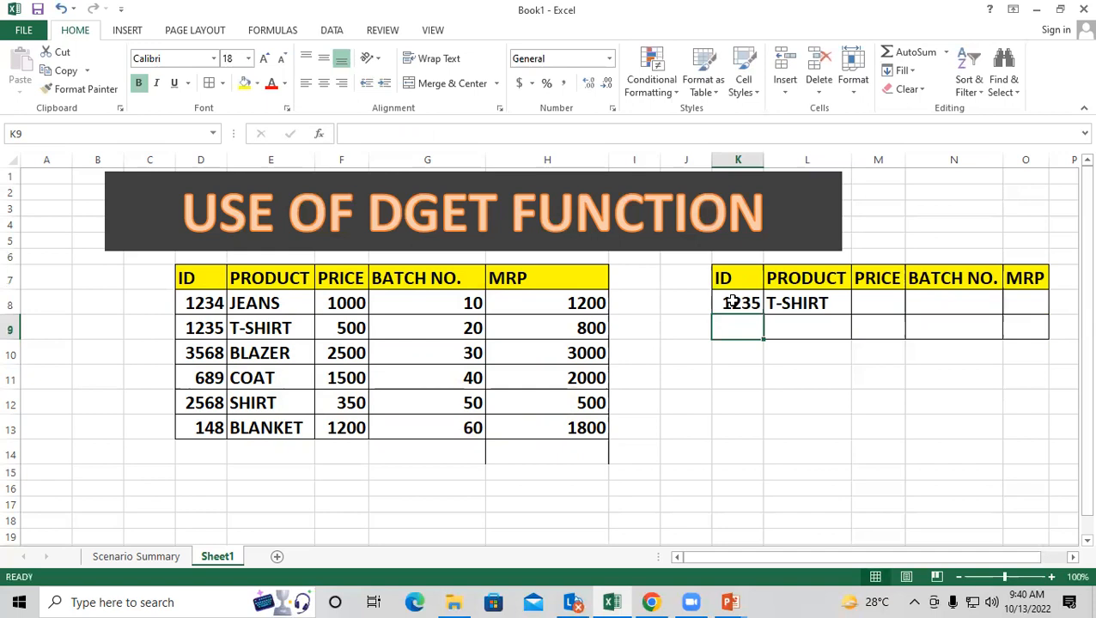
# Enter =VLOOKUP(K8,$D$7:$H$13,3,0) in M8 to retrieve the price for the ID in K8.
pyautogui.click(729, 302)
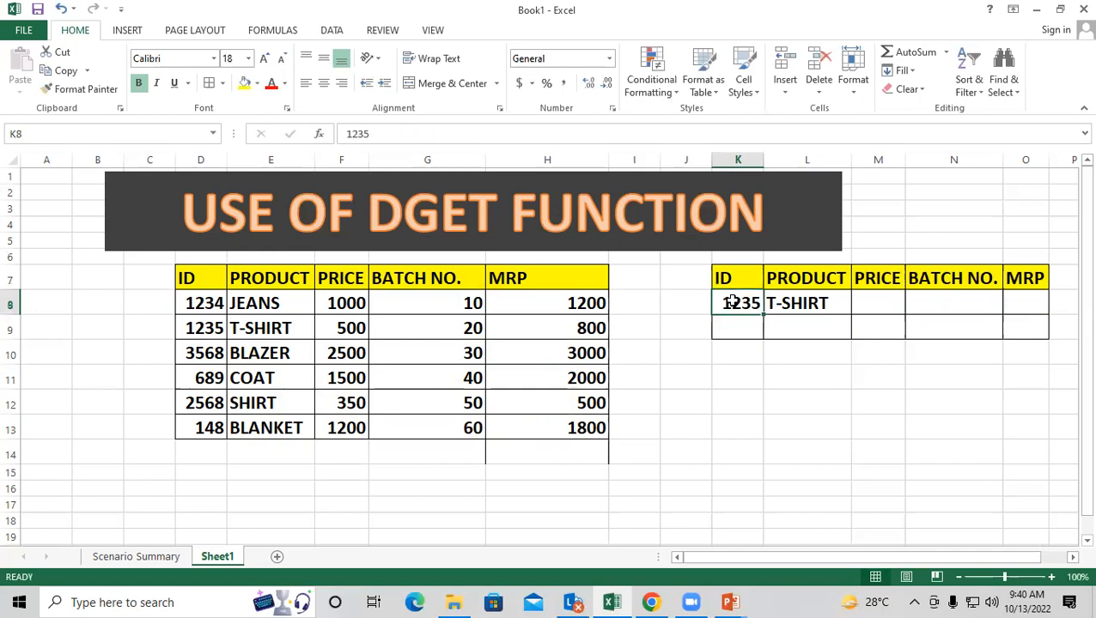
pyautogui.press('Right')
pyautogui.press('Right')
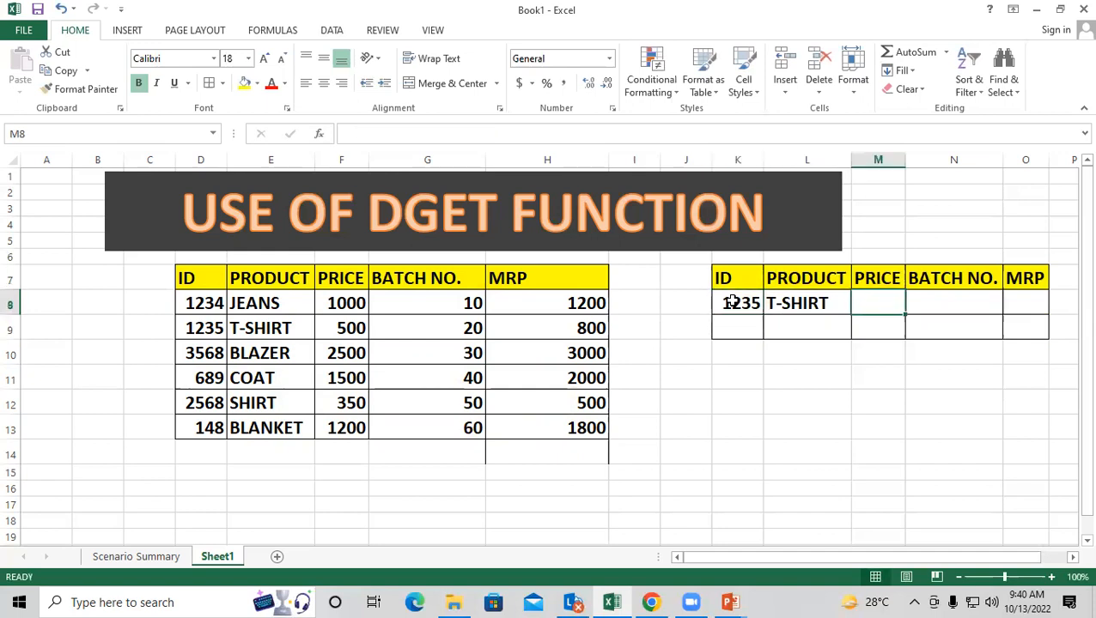
pyautogui.write('=VLO')
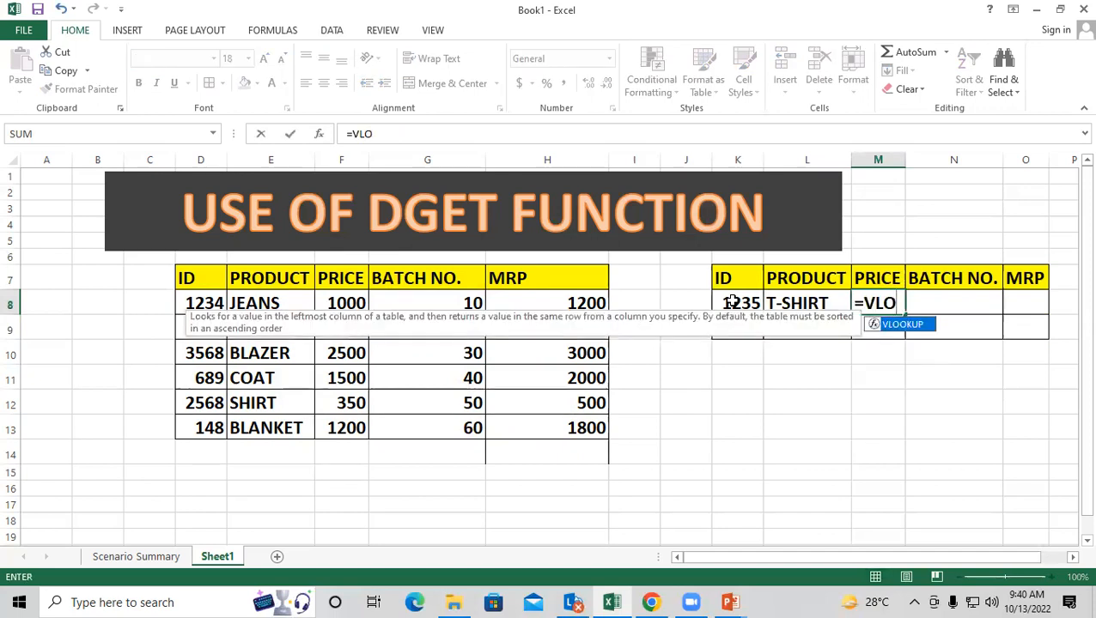
pyautogui.press('Tab')
pyautogui.click(743, 308)
pyautogui.write(',')
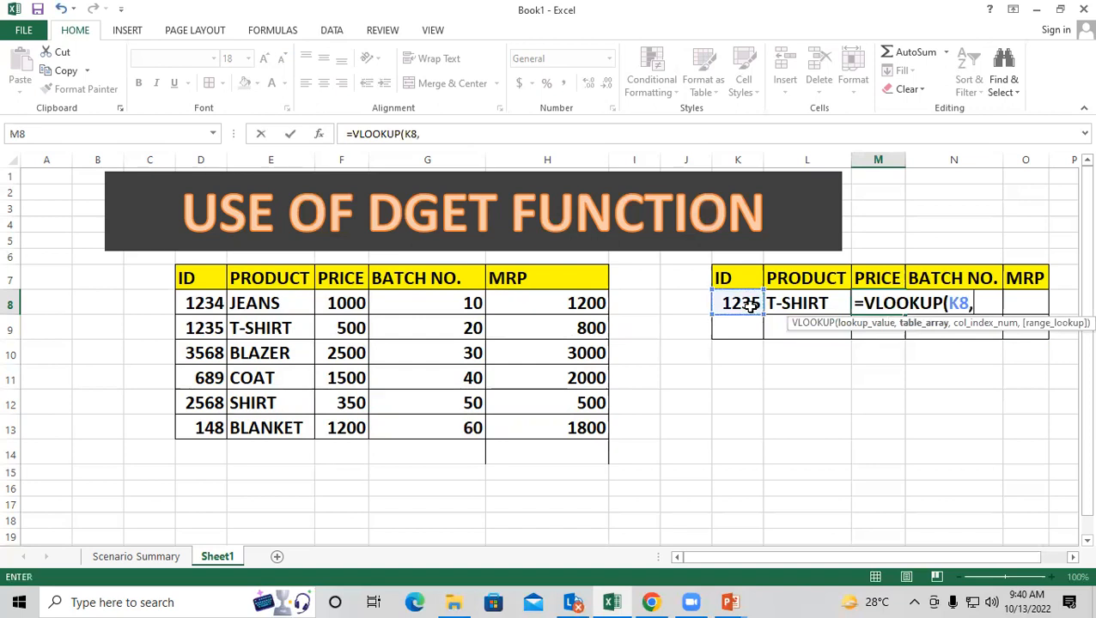
pyautogui.moveTo(187, 277); pyautogui.dragTo(550, 420)
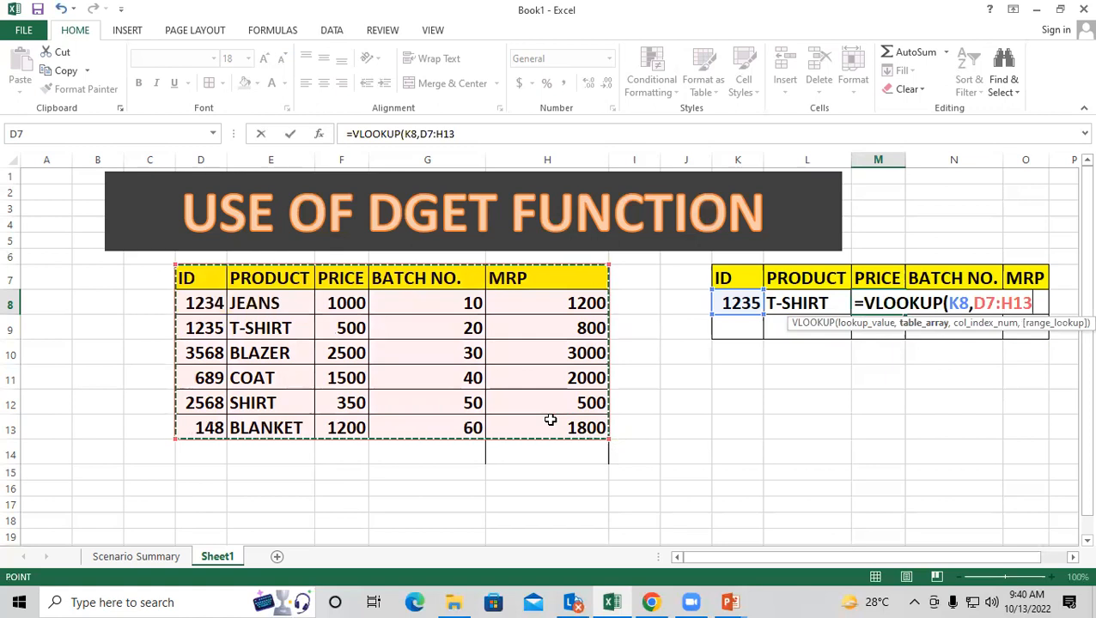
pyautogui.press('F4')
pyautogui.write(',')
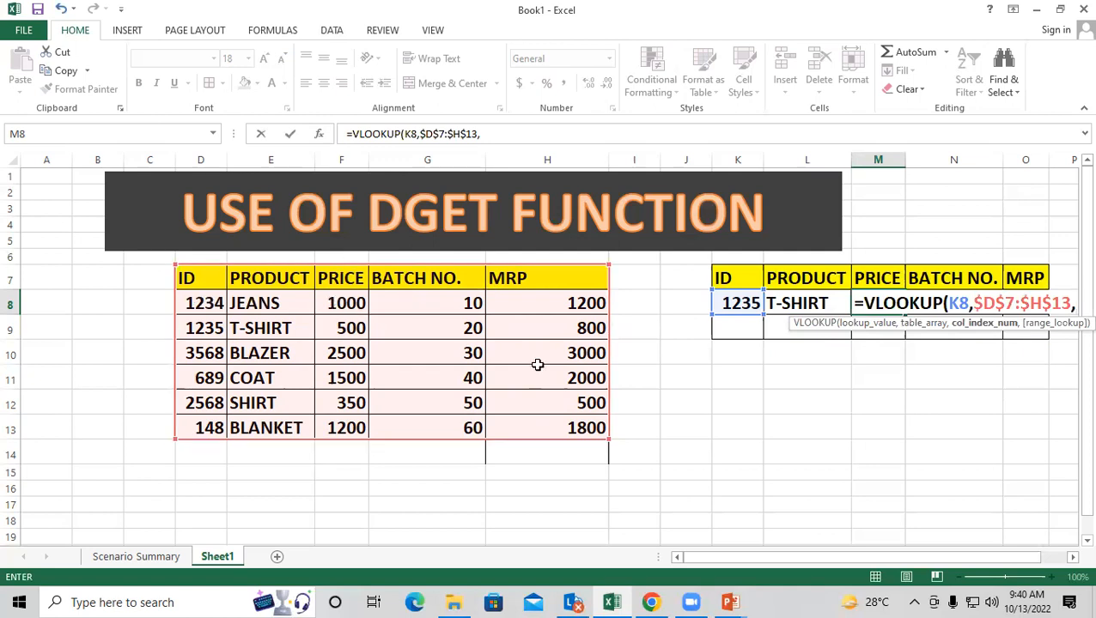
pyautogui.write('3')
pyautogui.write(',')
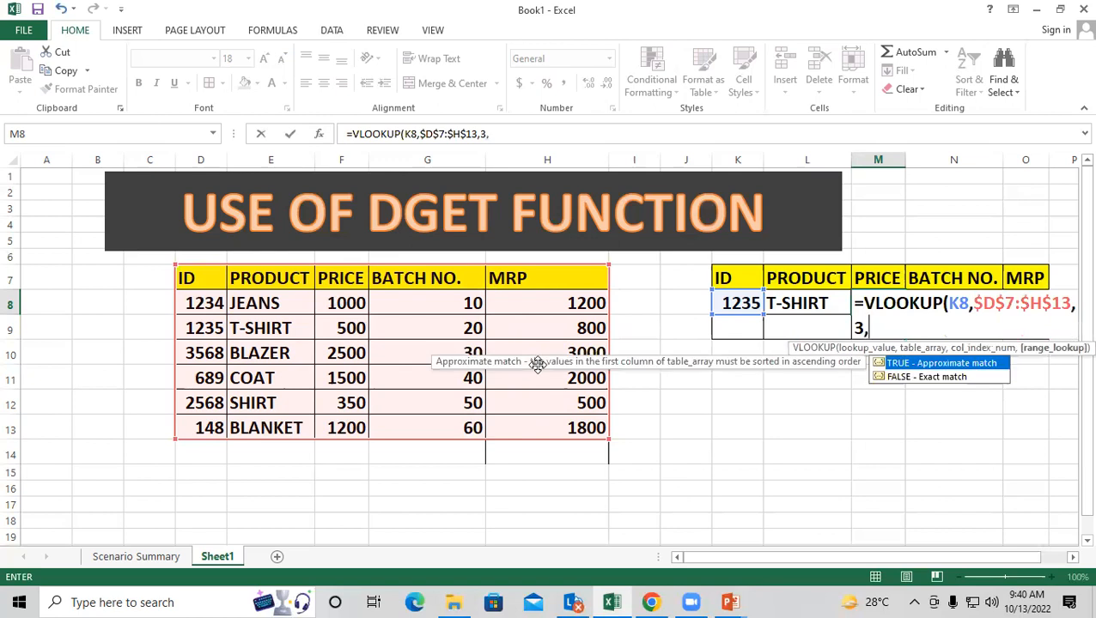
pyautogui.write('0)')
pyautogui.press('Return')
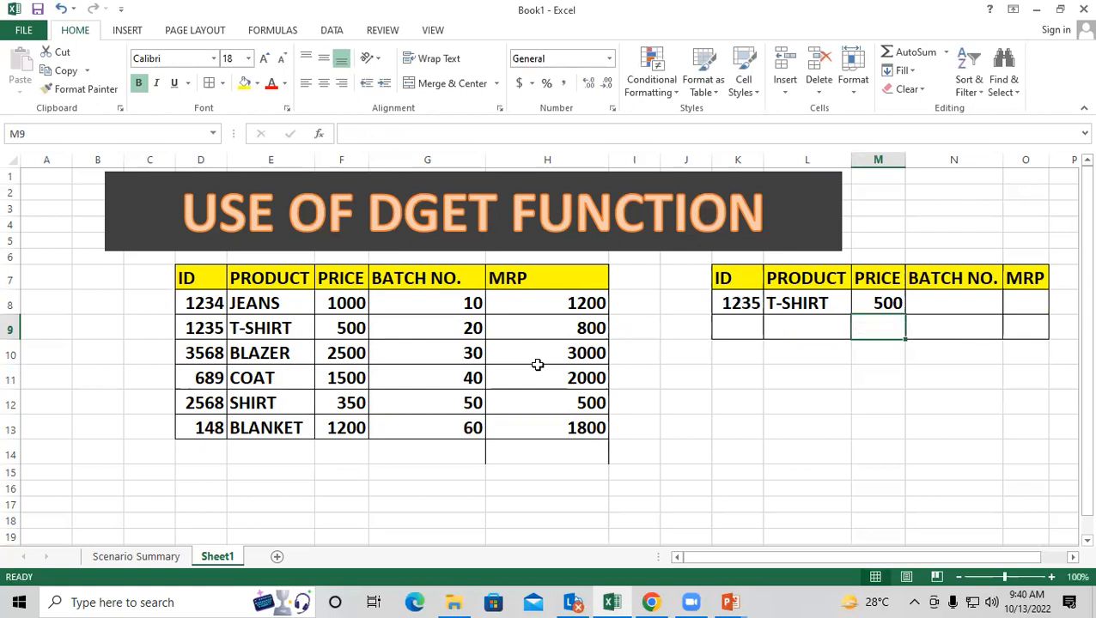
# Clear the PRODUCT and PRICE lookup formulas from L8:M8 and start a new formula in L8.
pyautogui.click(935, 300)
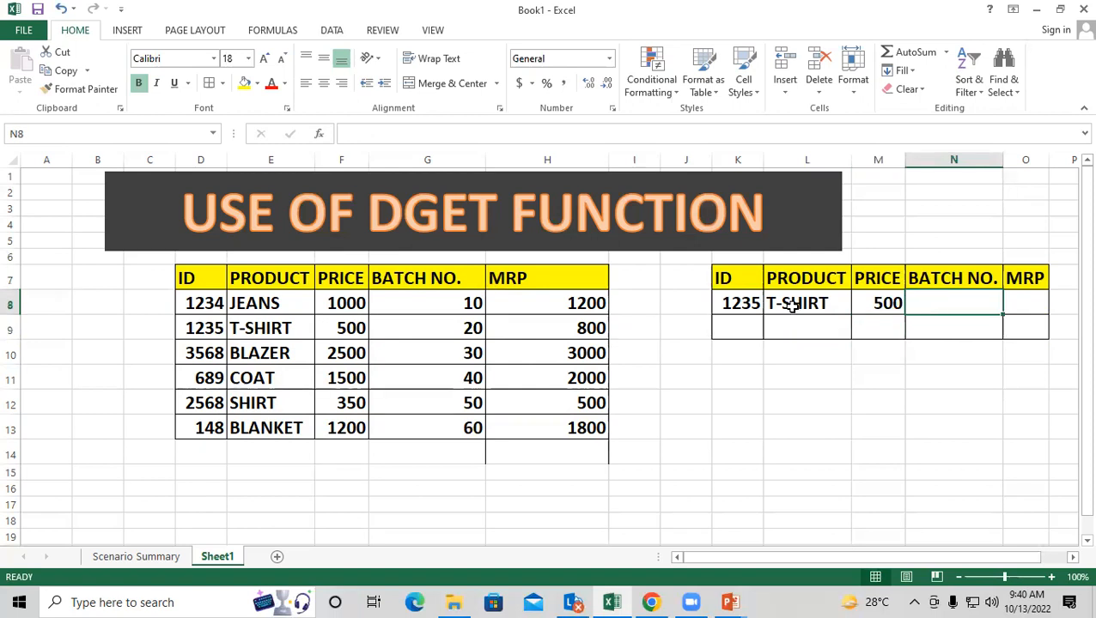
pyautogui.moveTo(790, 307); pyautogui.dragTo(881, 308)
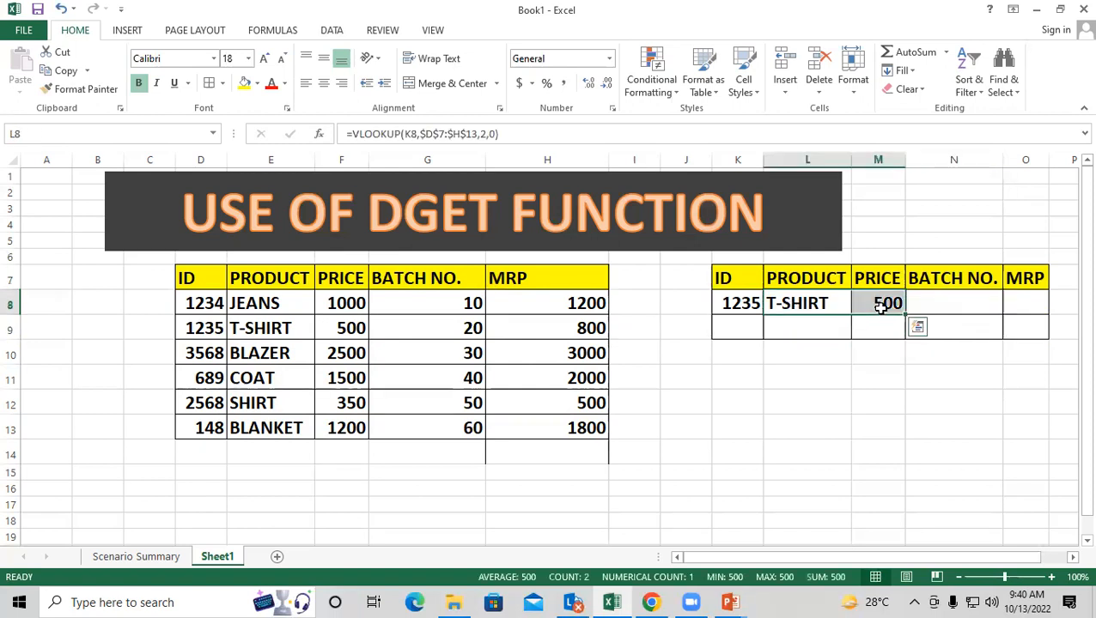
pyautogui.press('Delete')
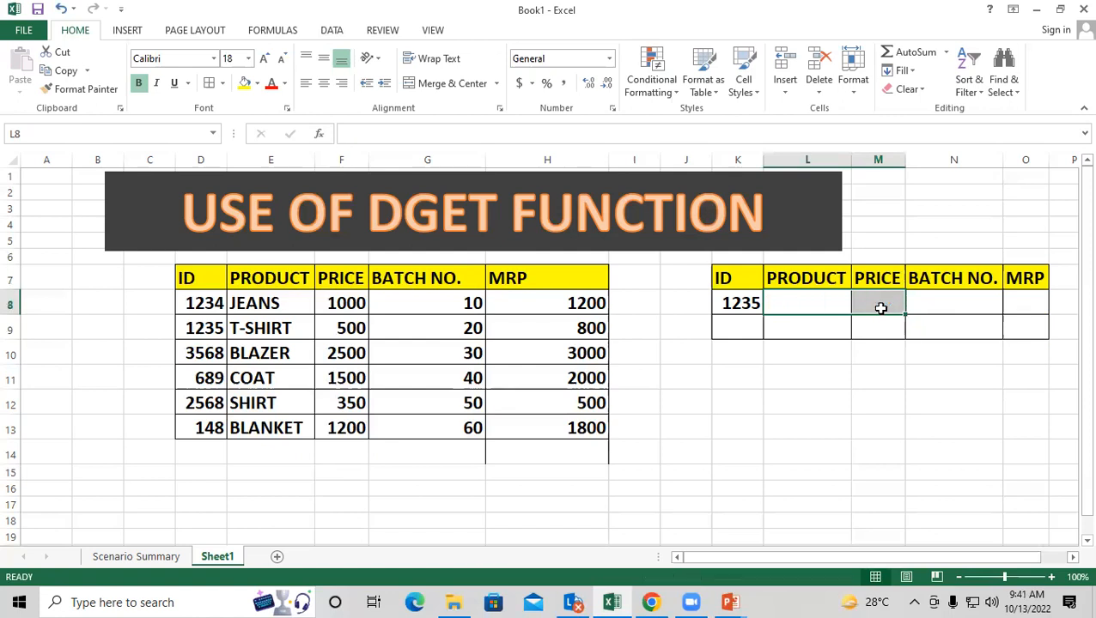
pyautogui.press('Left')
pyautogui.press('Right')
pyautogui.write('=')
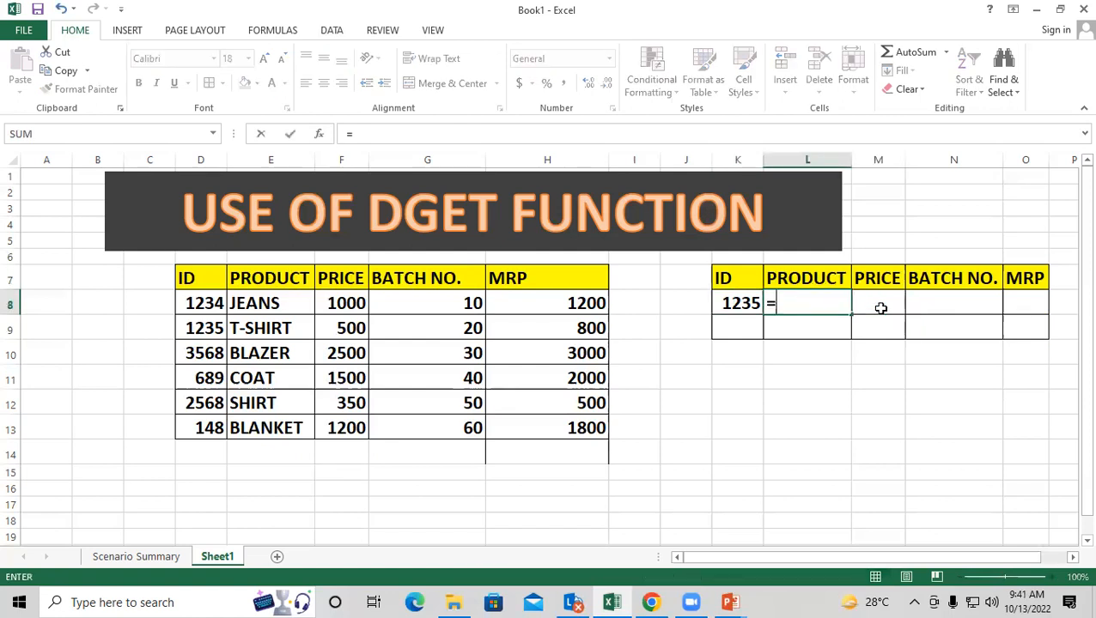
pyautogui.write('COL')
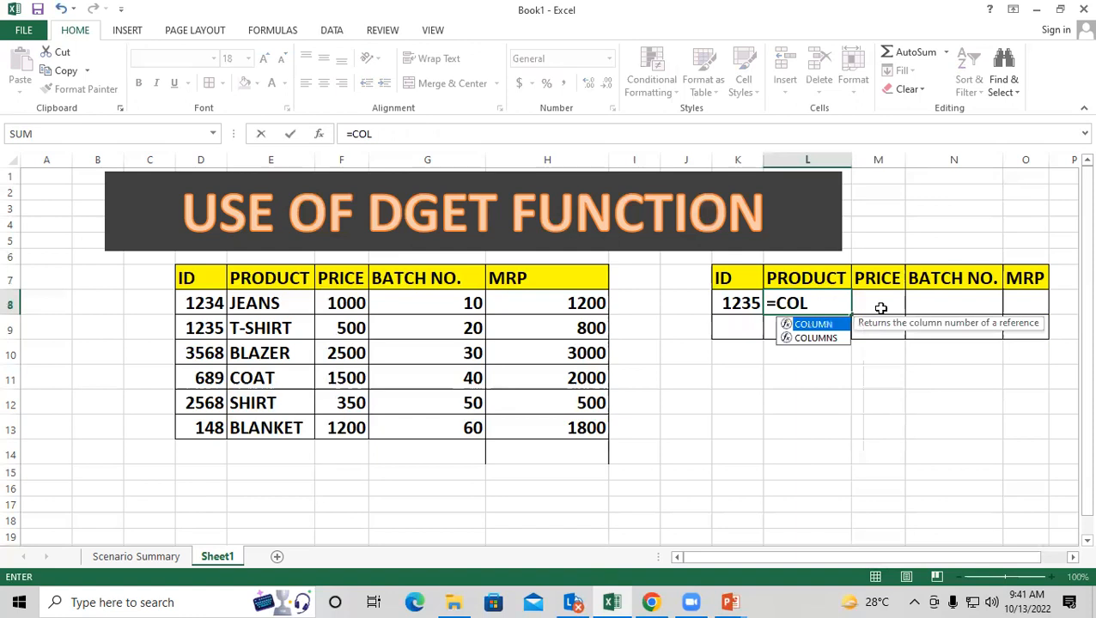
pyautogui.press('BackSpace')
pyautogui.press('BackSpace')
pyautogui.press('BackSpace')
# Begin a VLOOKUP formula in L8 with absolute lookup value $K$8 and table array $D$7:$H$13.
pyautogui.write('VL')
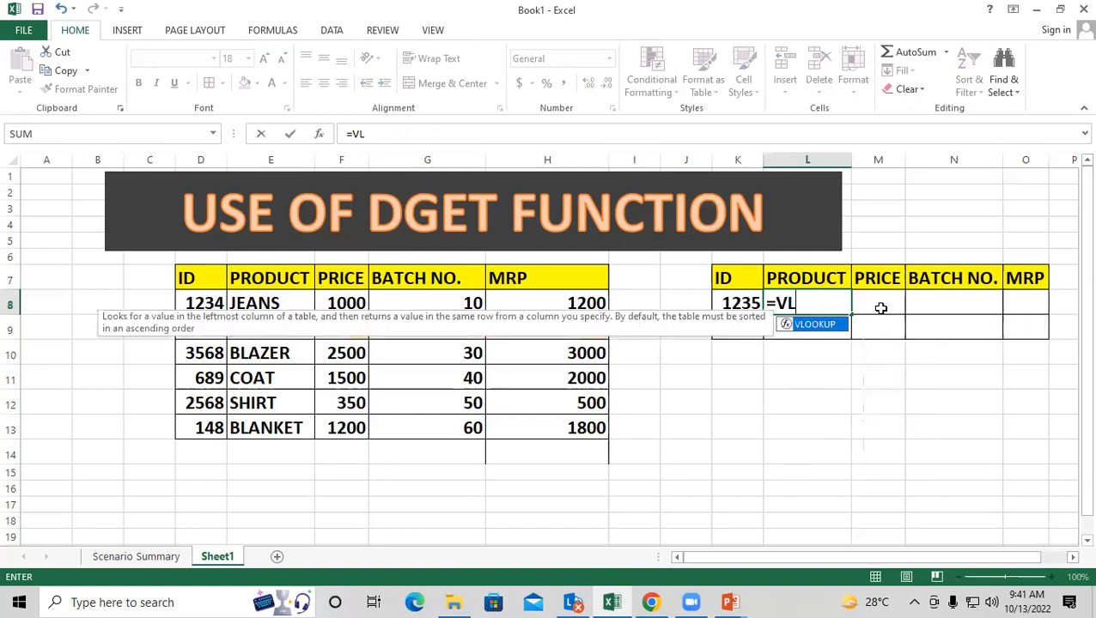
pyautogui.press('Tab')
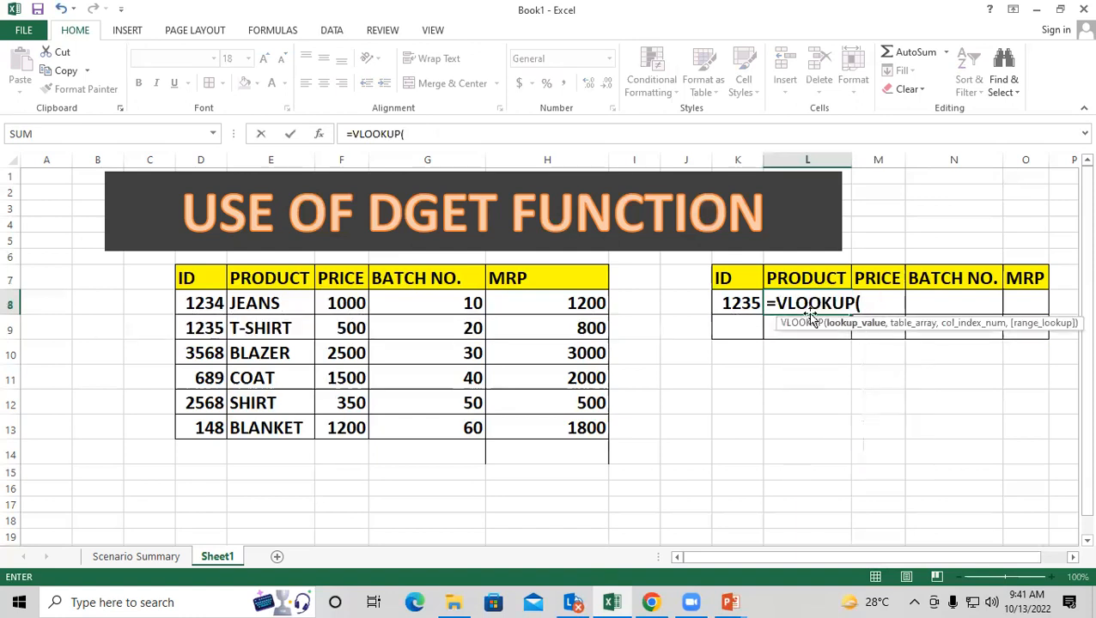
pyautogui.click(750, 302)
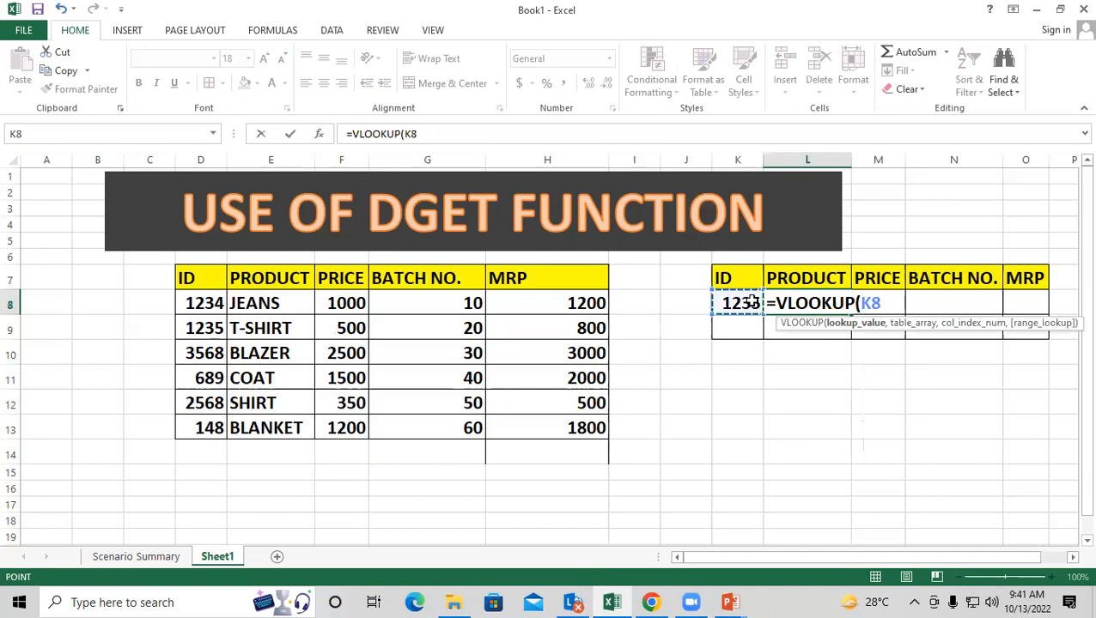
pyautogui.press('F4')
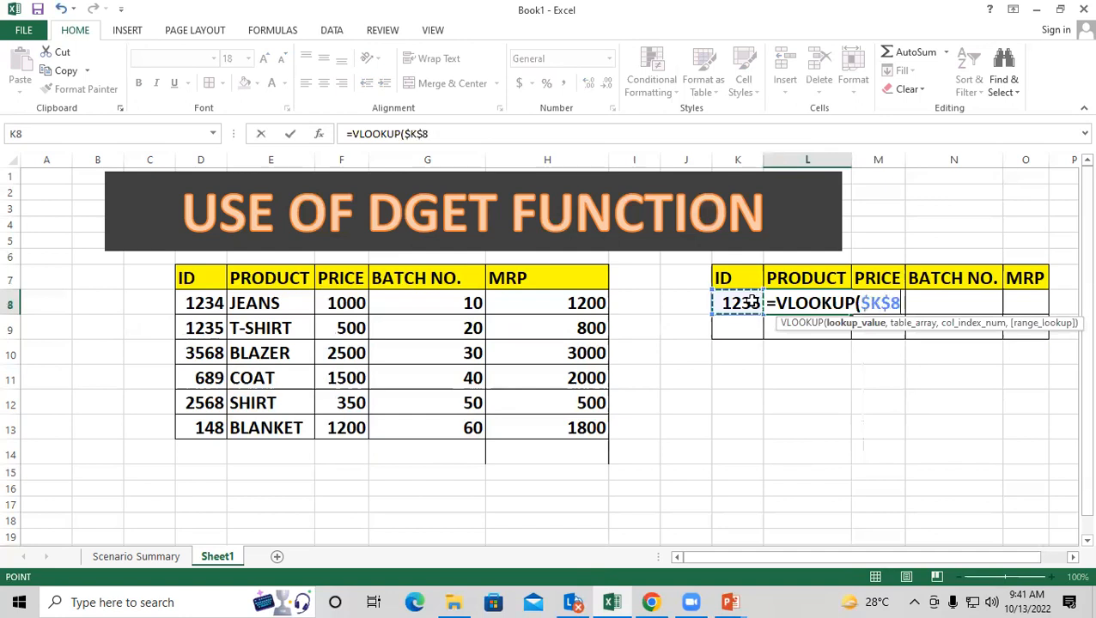
pyautogui.write(',')
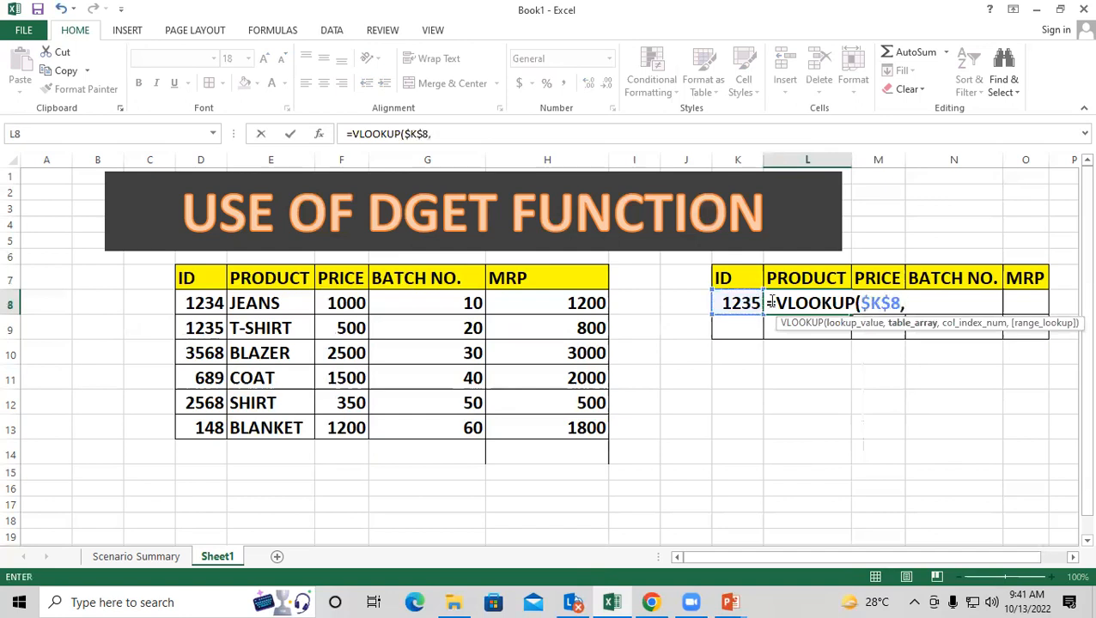
pyautogui.moveTo(203, 279); pyautogui.dragTo(546, 427)
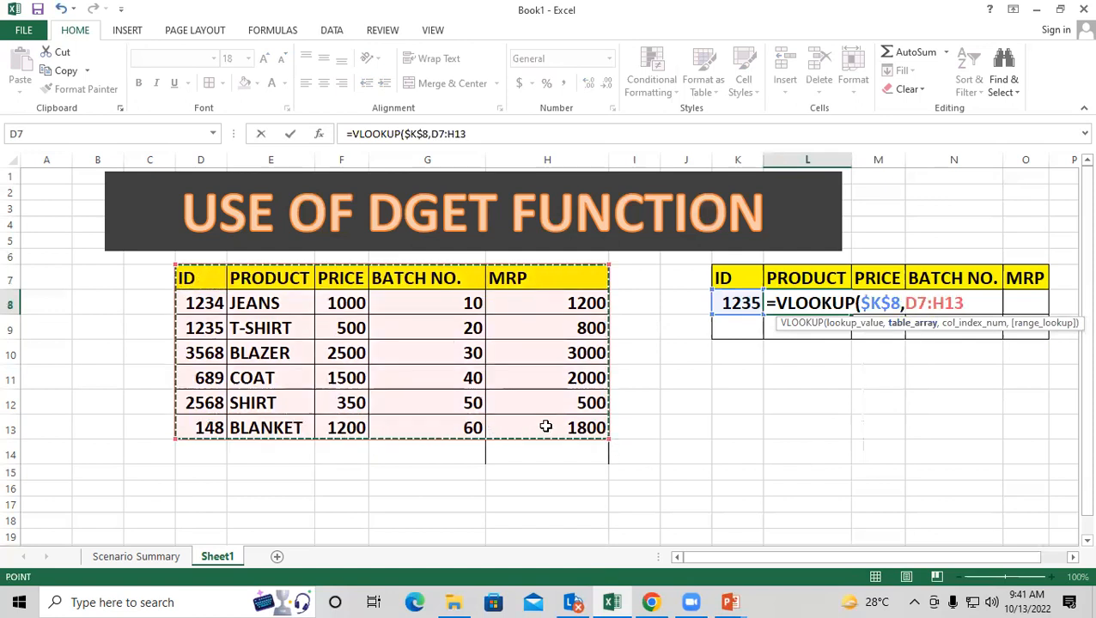
pyautogui.press('F4')
pyautogui.write(',')
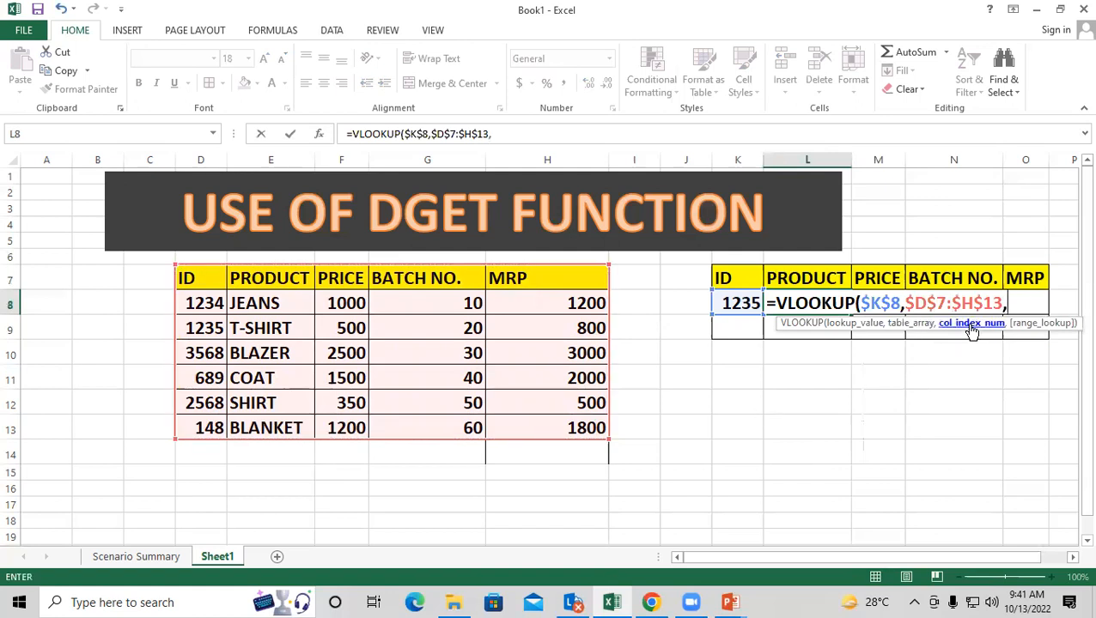
# Complete the L8 formula with COLUMNS($J$12:K12) as the column index and 0 for an exact match.
pyautogui.write('COL')
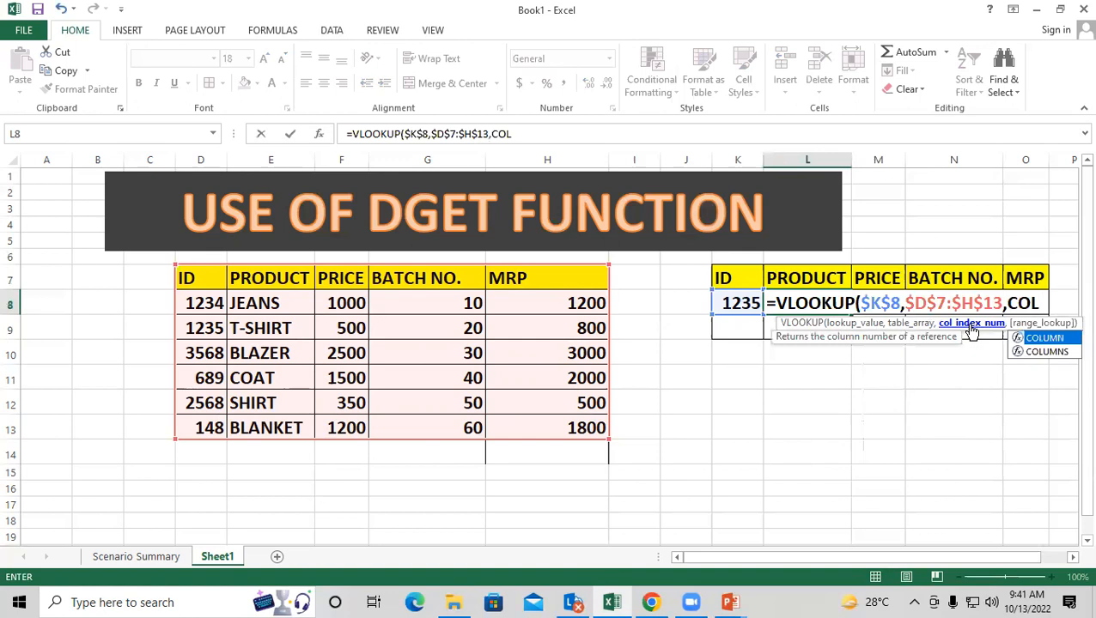
pyautogui.press('Down')
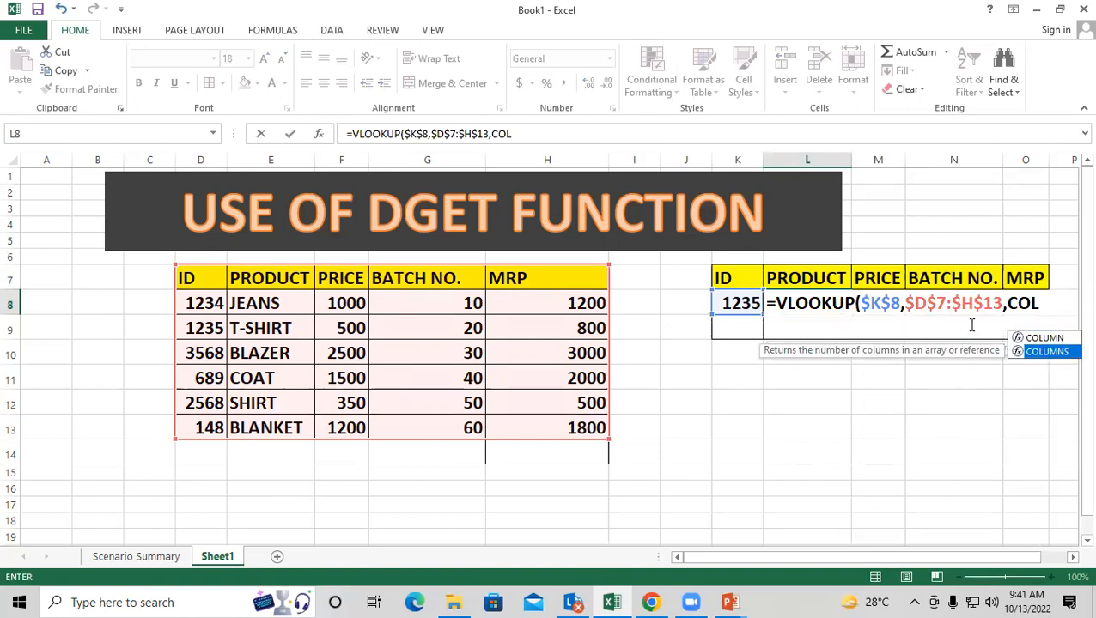
pyautogui.press('Tab')
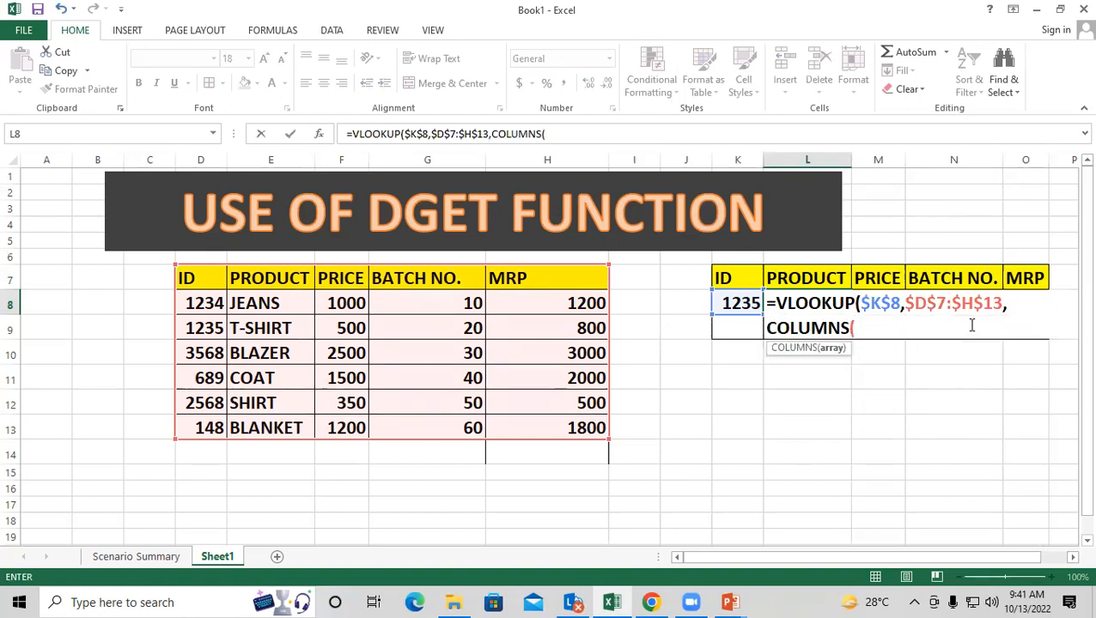
pyautogui.moveTo(687, 403); pyautogui.dragTo(736, 404)
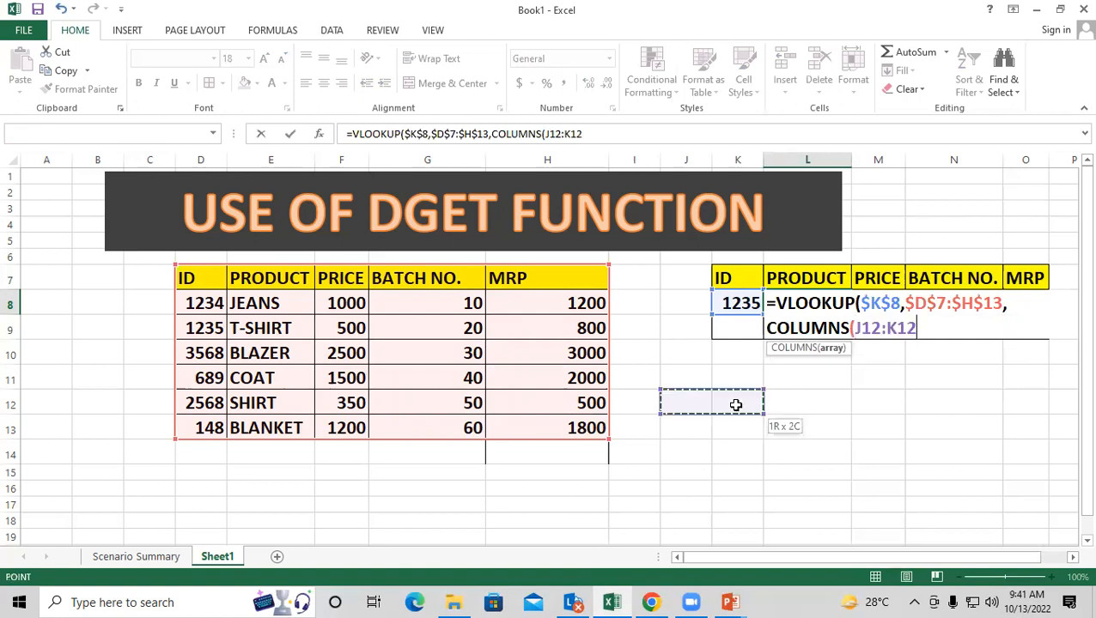
pyautogui.press('F2')
pyautogui.press('Left')
pyautogui.press('Left')
pyautogui.press('Left')
pyautogui.press('Left')
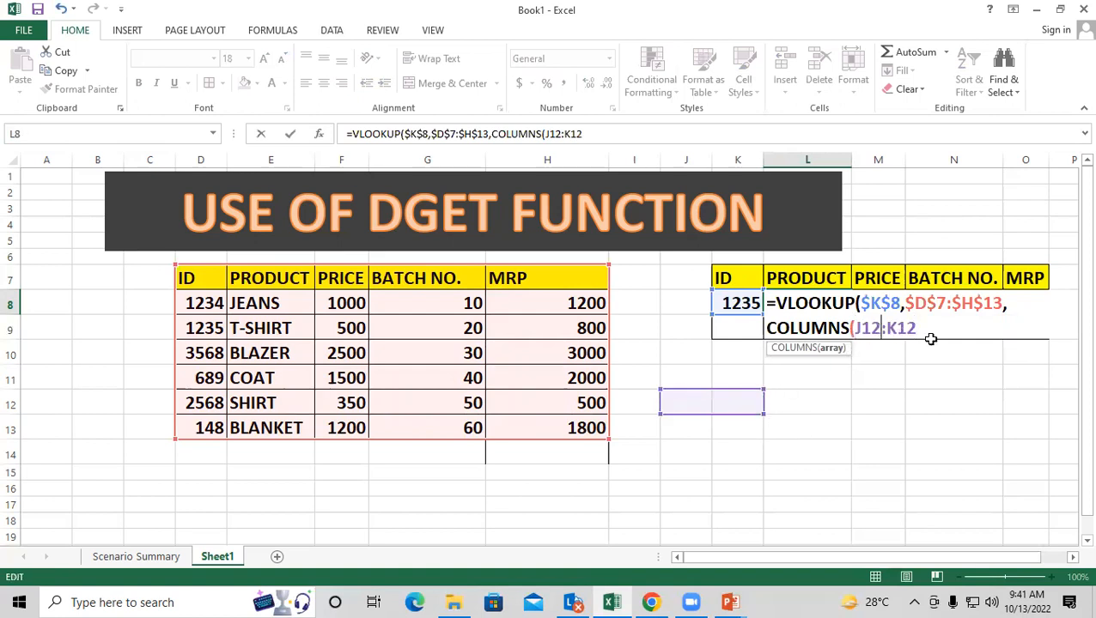
pyautogui.press('F4')
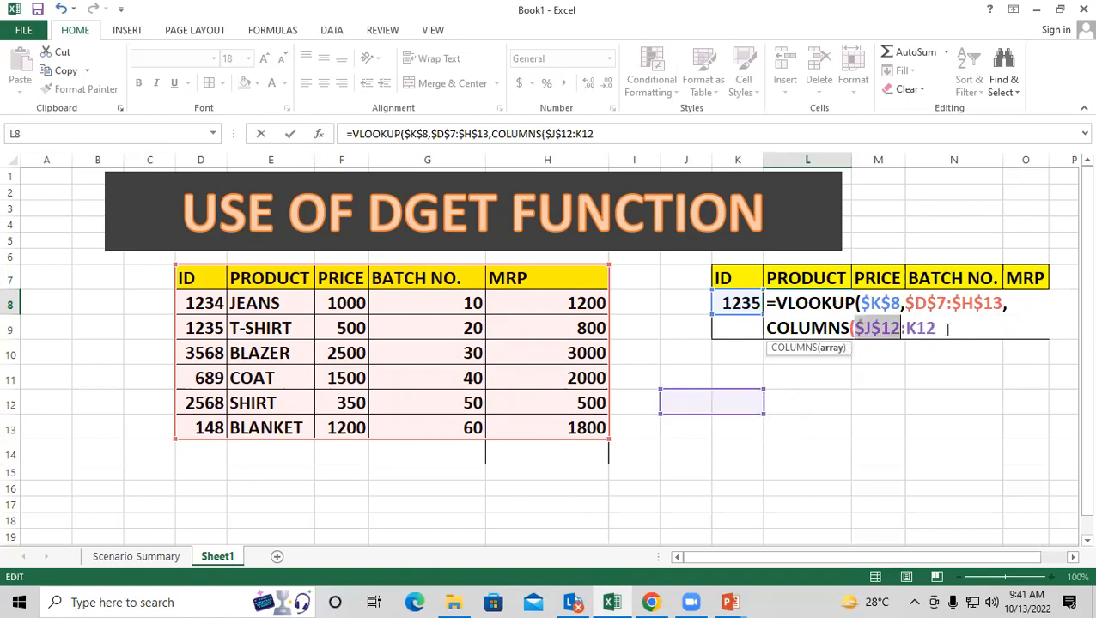
pyautogui.click(948, 331)
pyautogui.write(')')
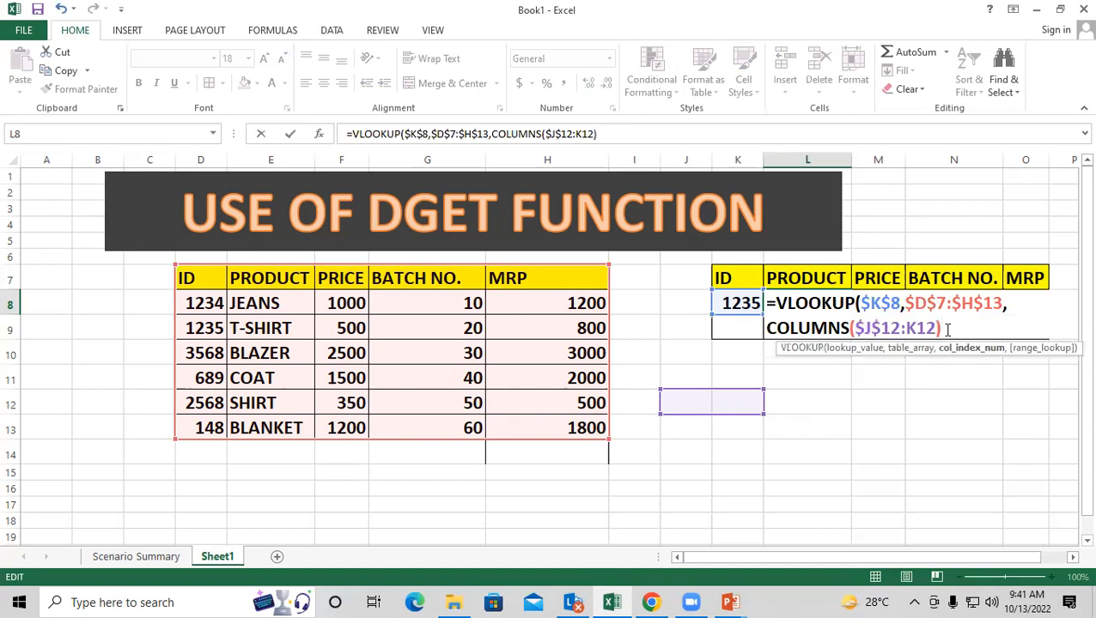
pyautogui.write(',0)')
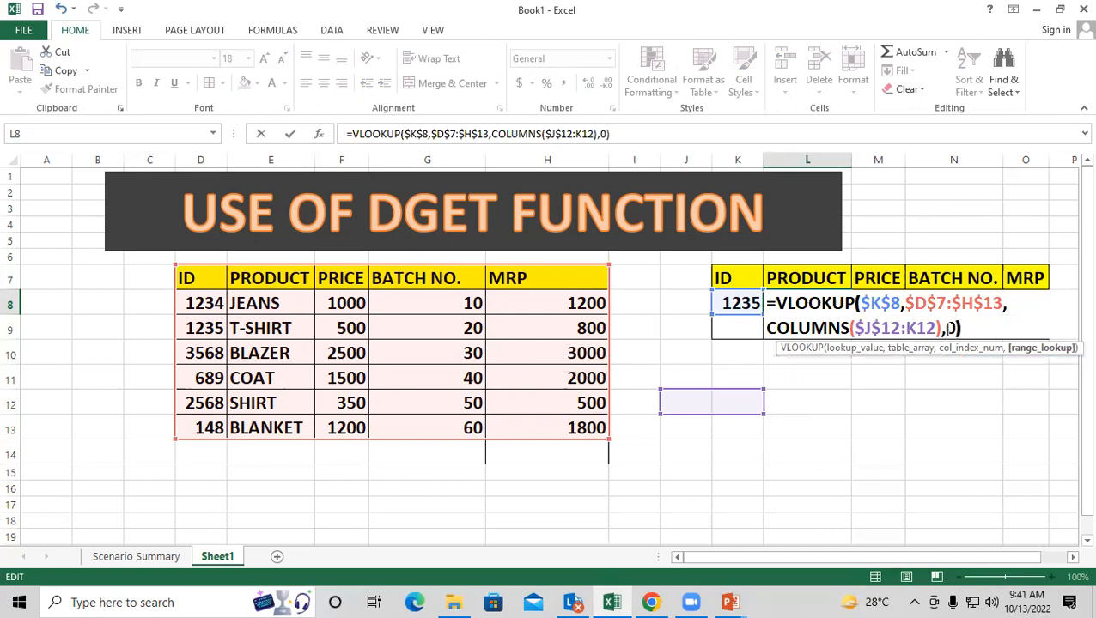
pyautogui.press('Return')
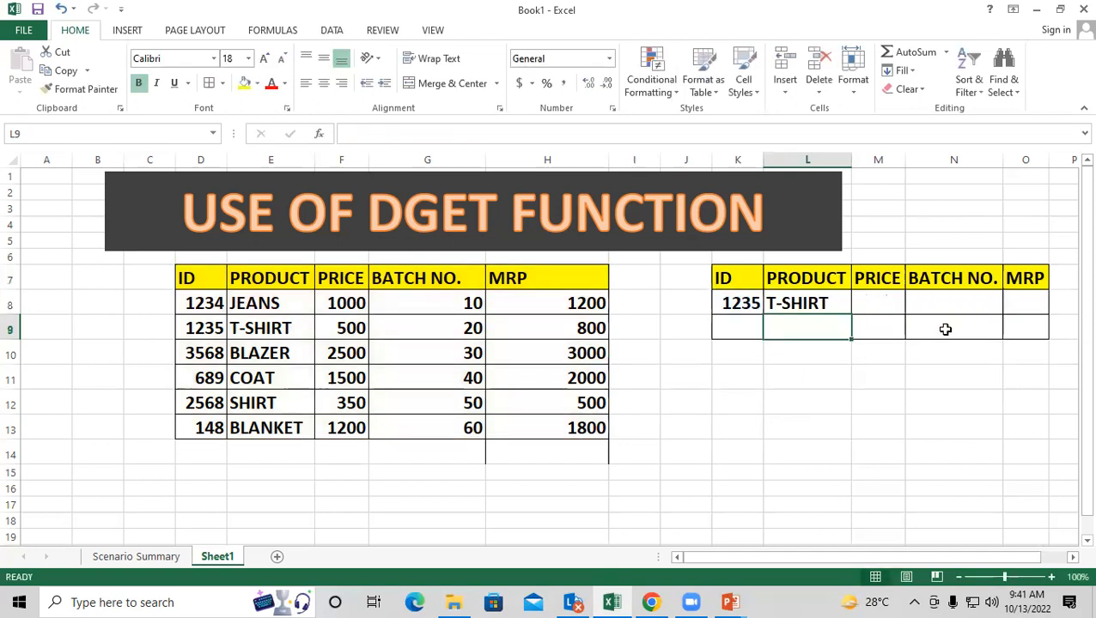
# Fill the L8 lookup formula across the PRICE, BATCH NO. and MRP cells through O8.
pyautogui.click(737, 303)
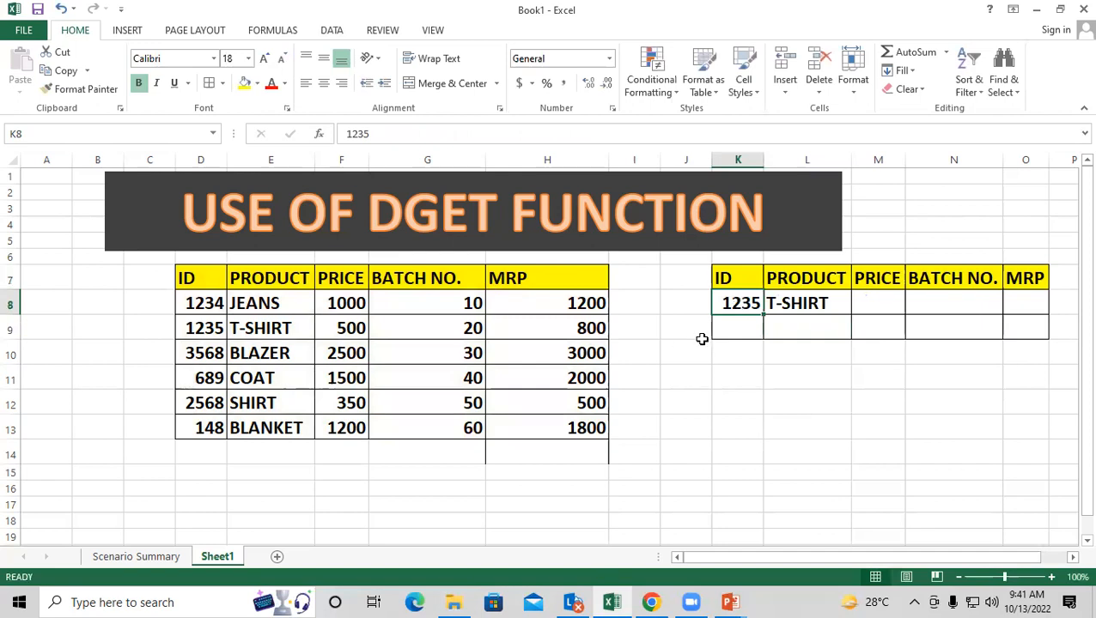
pyautogui.click(804, 303)
pyautogui.moveTo(860, 313); pyautogui.dragTo(1043, 309)
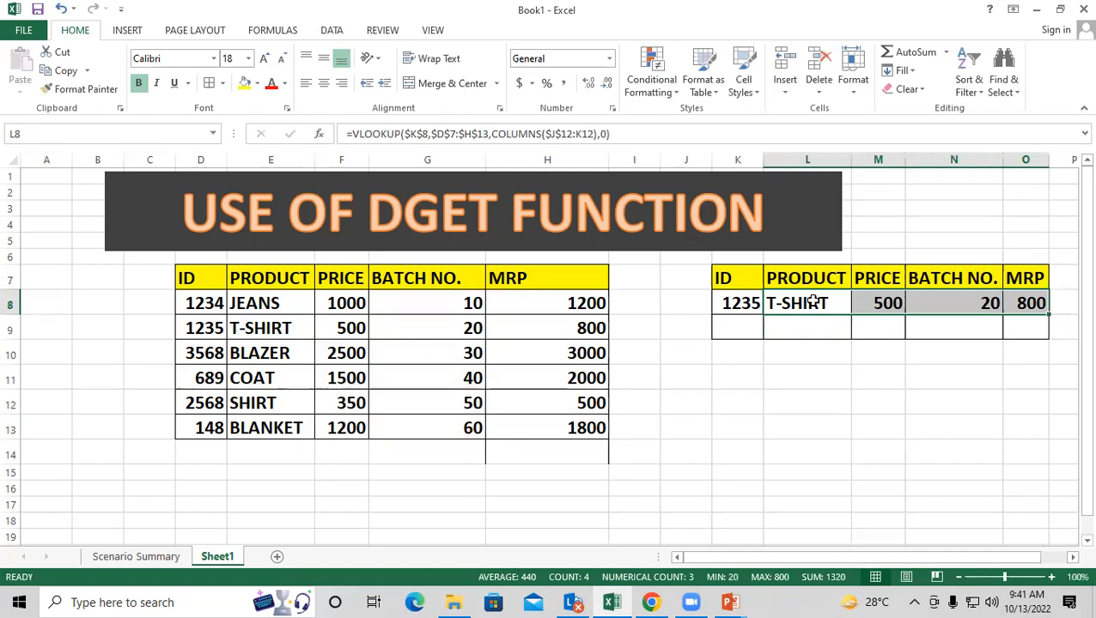
# Clear the lookup formulas from L8:O8 and the lookup ID from K8.
pyautogui.moveTo(831, 303); pyautogui.dragTo(1020, 300)
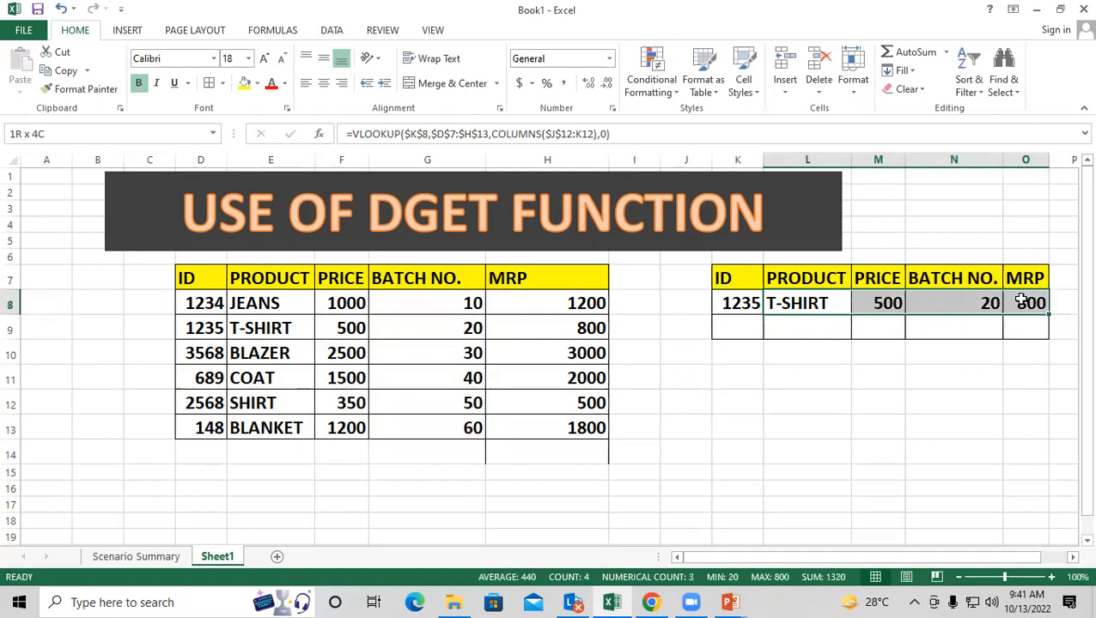
pyautogui.press('Delete')
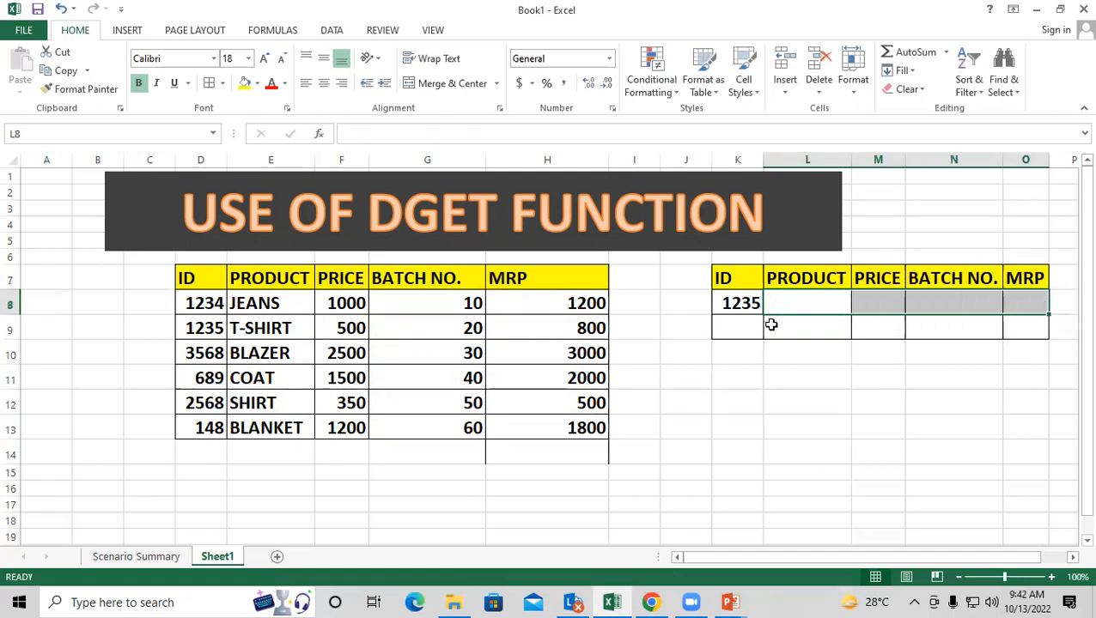
pyautogui.click(752, 302)
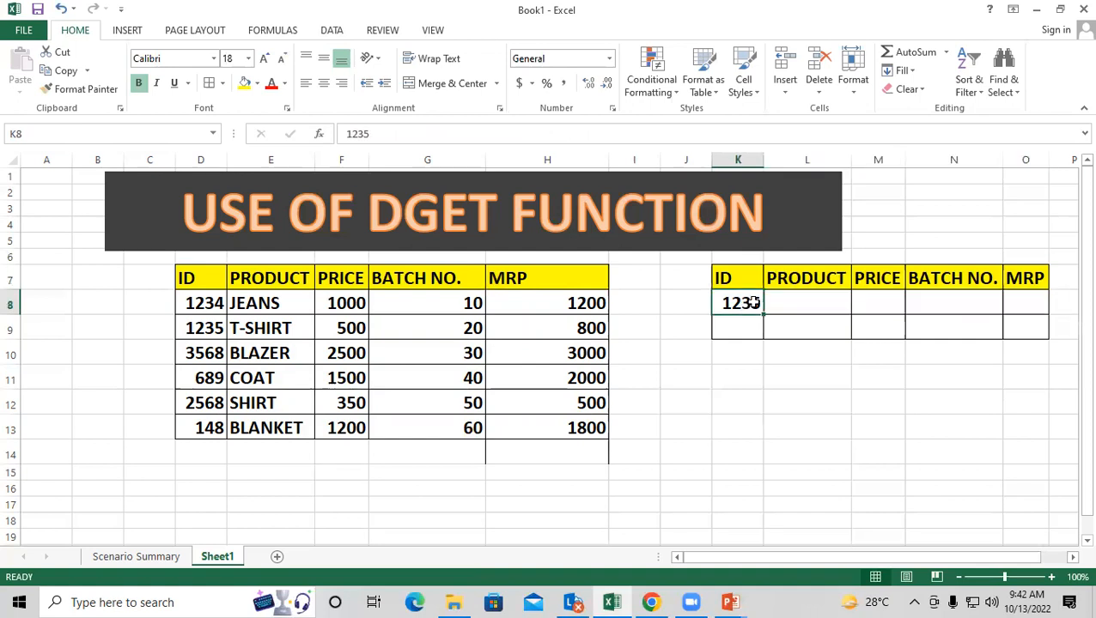
pyautogui.press('Delete')
# Copy T-SHIRT from E9 into the PRODUCT cell L8 of the lookup table.
pyautogui.click(795, 303)
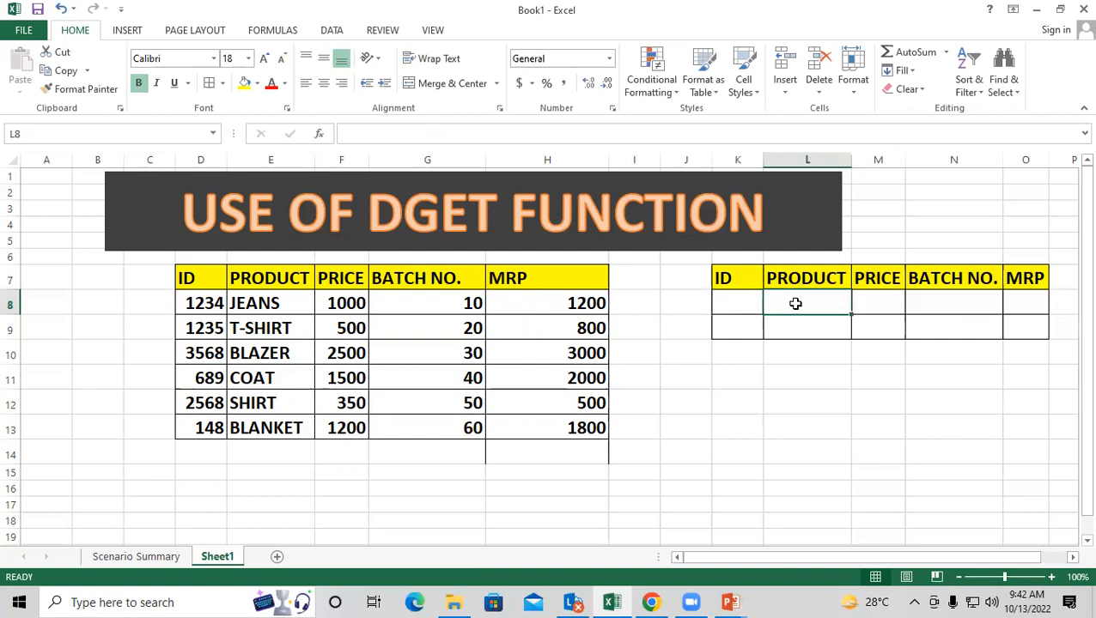
pyautogui.click(271, 327)
pyautogui.hotkey('ctrl', 'c')
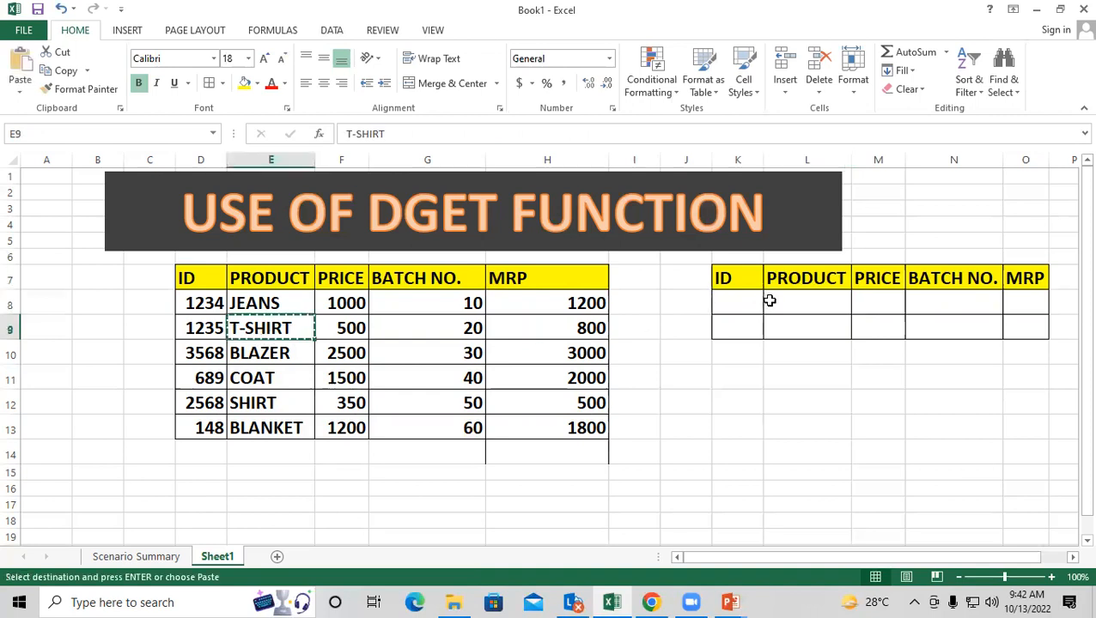
pyautogui.click(770, 300)
pyautogui.hotkey('ctrl', 'v')
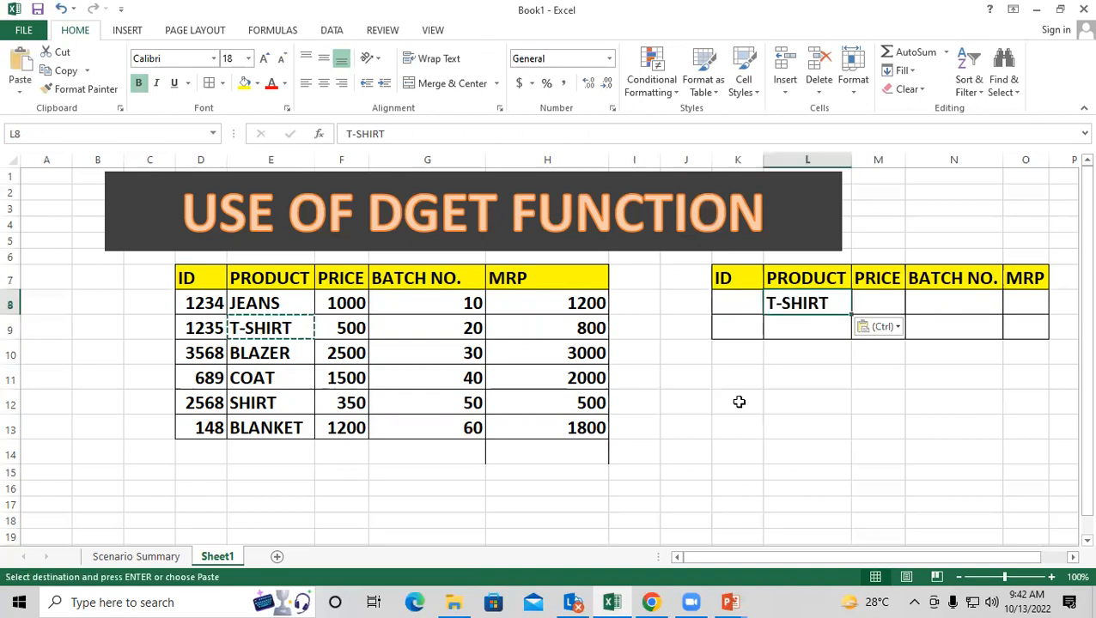
pyautogui.press('Escape')
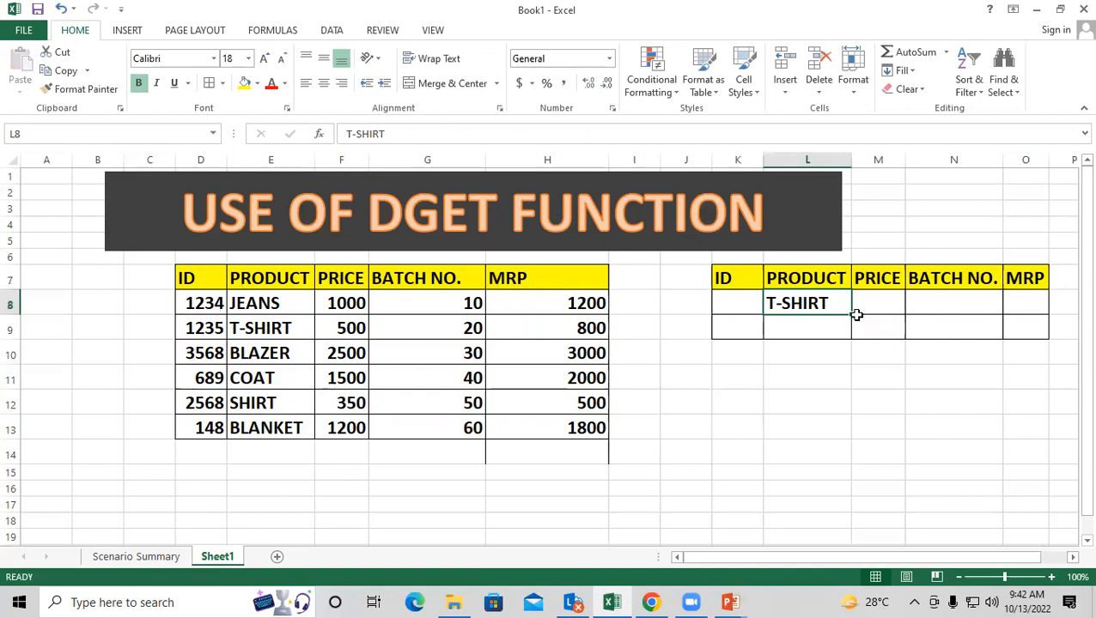
pyautogui.press('Left')
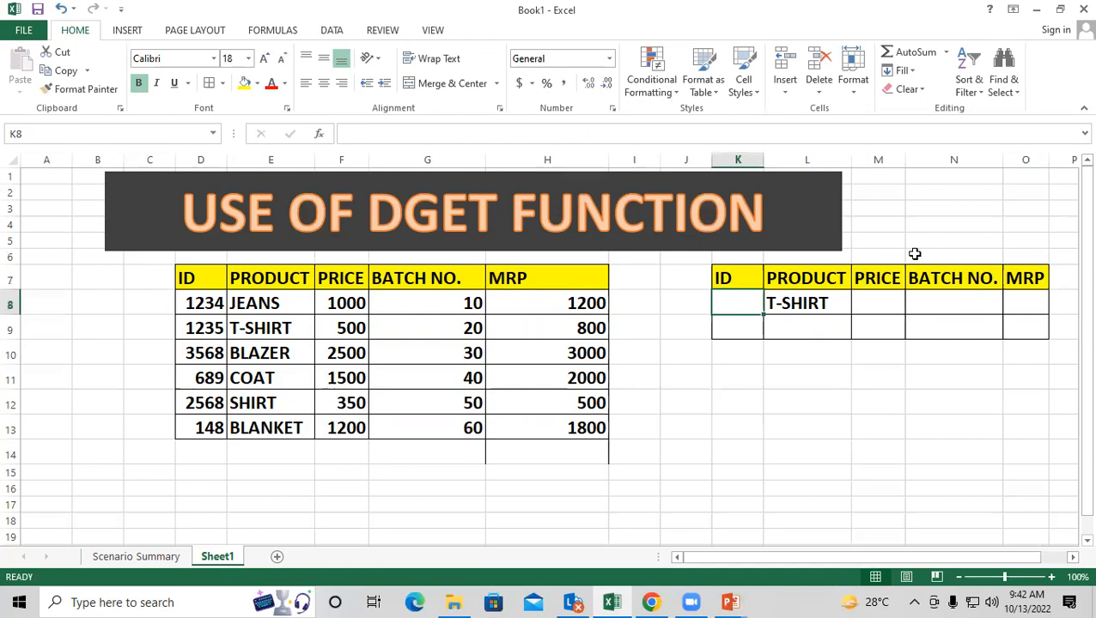
pyautogui.write('=')
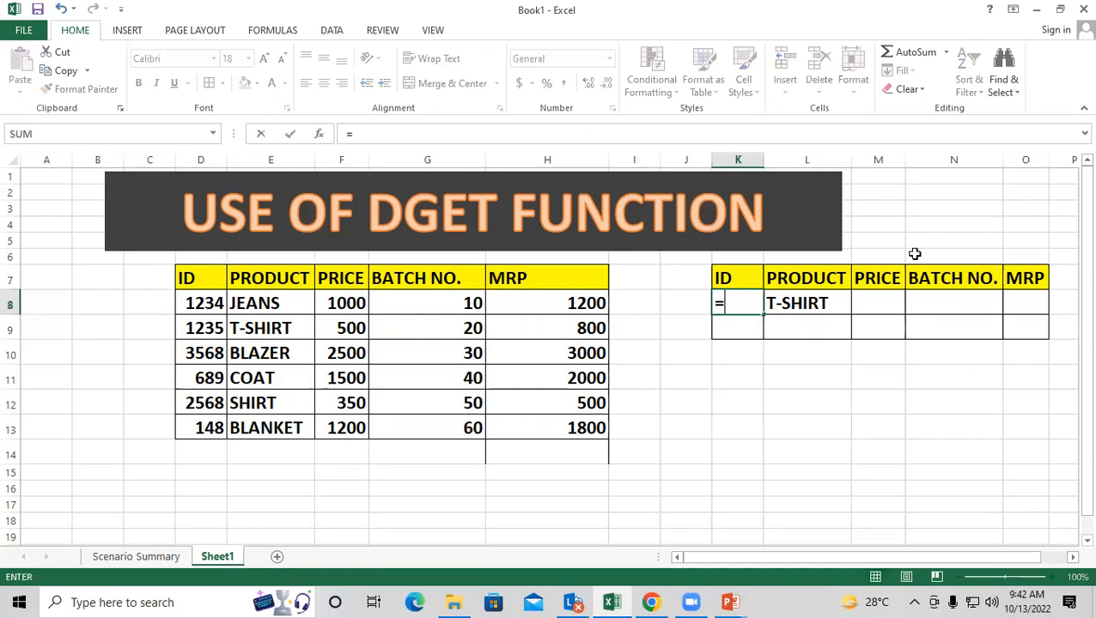
pyautogui.write('VL')
pyautogui.press('Tab')
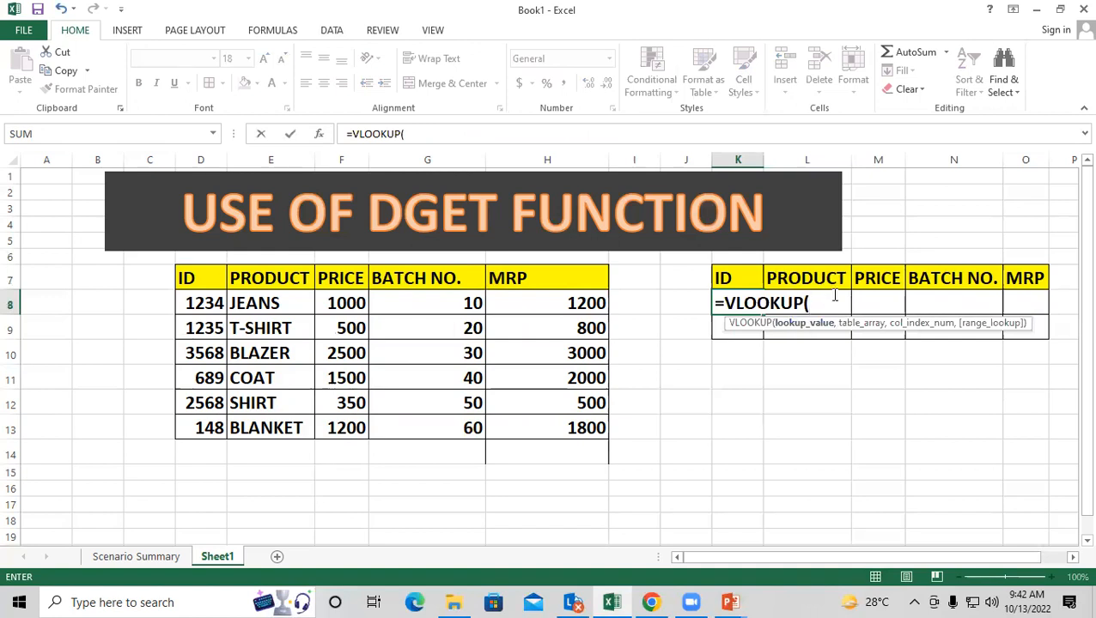
pyautogui.press('F2')
pyautogui.press('Escape')
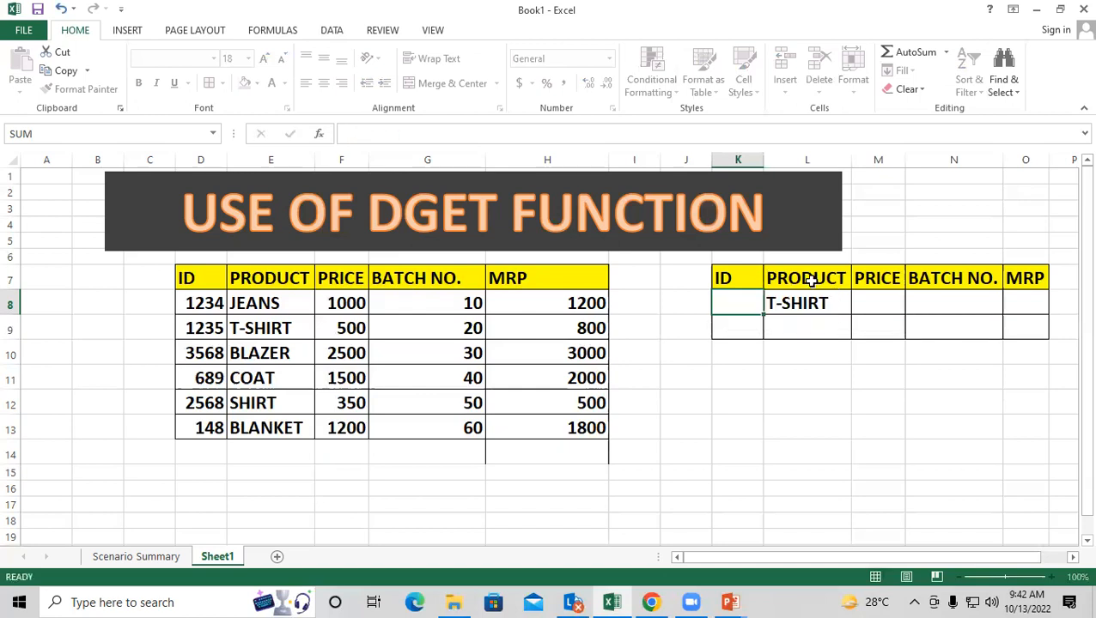
# Widen column K and begin a VLOOKUP formula in K8 with the product in L8 as the lookup value.
pyautogui.moveTo(764, 161); pyautogui.dragTo(834, 162)
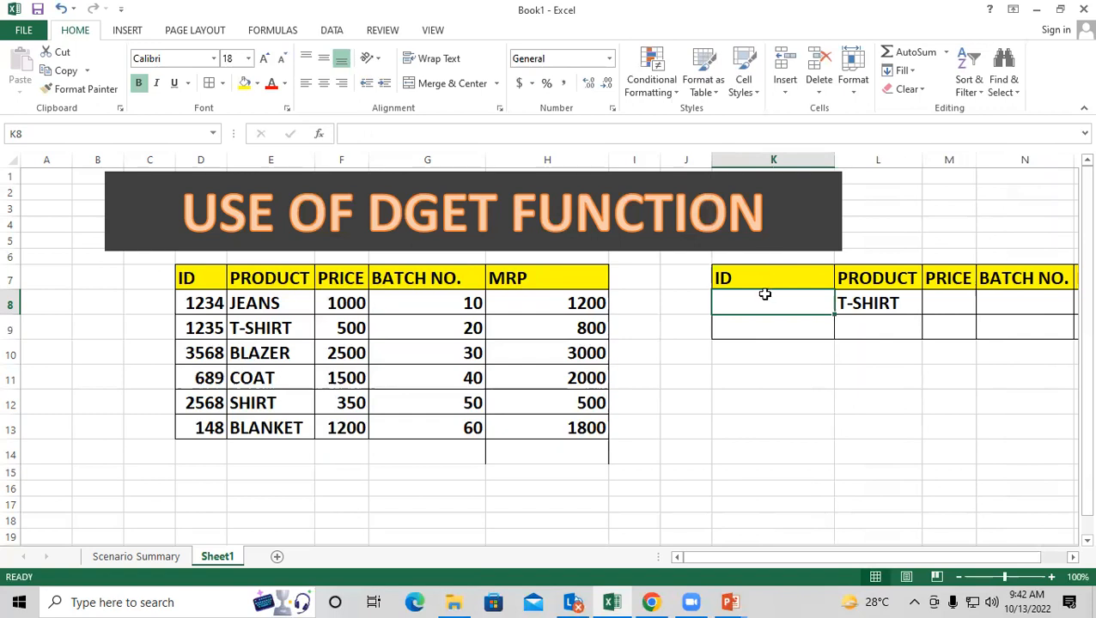
pyautogui.write('=VL')
pyautogui.press('Tab')
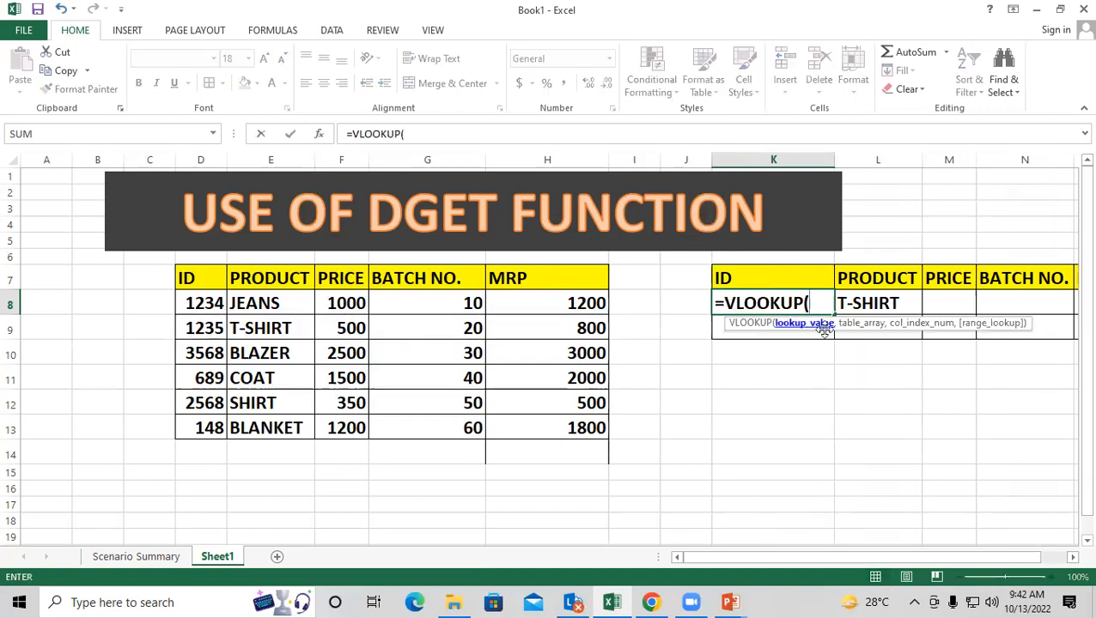
pyautogui.click(863, 304)
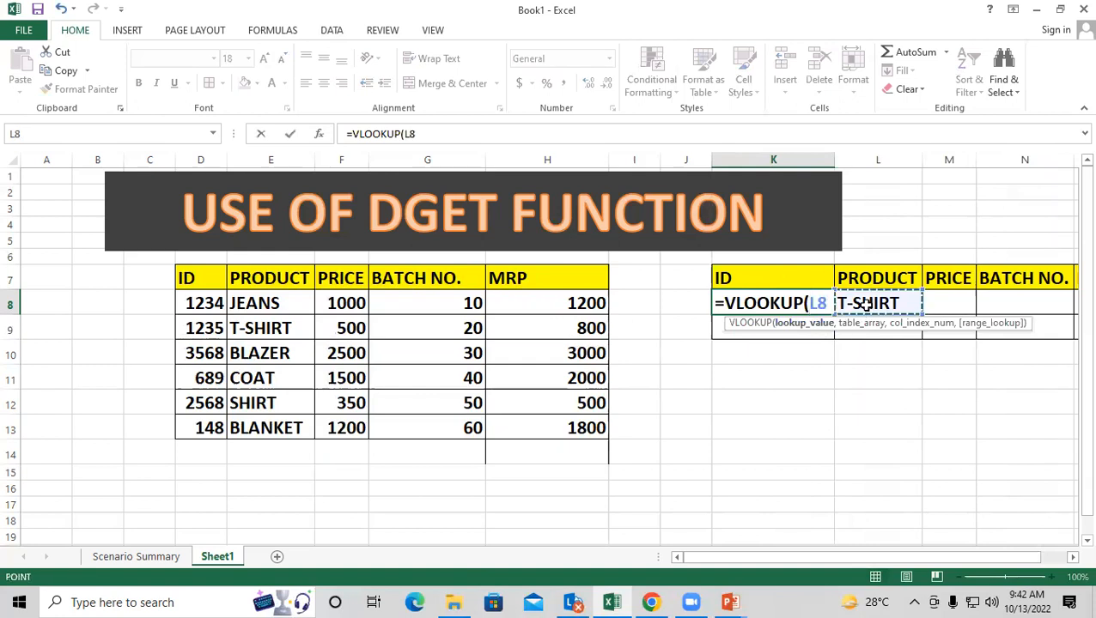
pyautogui.write(',')
# Complete the K8 VLOOKUP with the absolute table range $D$7:$H$13, column index 1 and 0 for an exact match.
pyautogui.moveTo(184, 277); pyautogui.dragTo(553, 424)
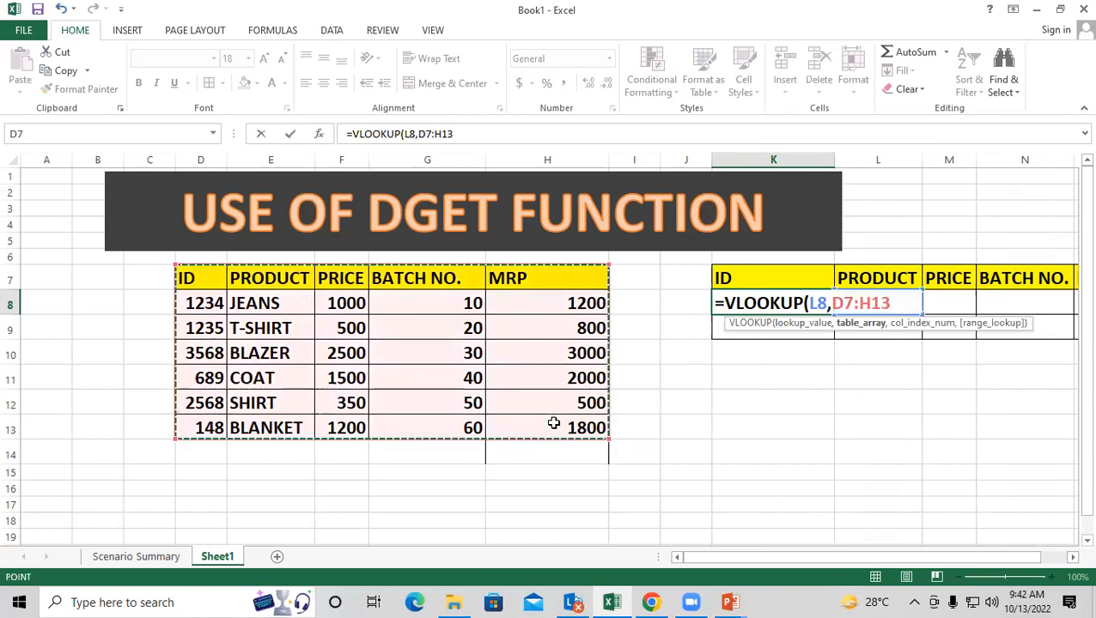
pyautogui.press('F4')
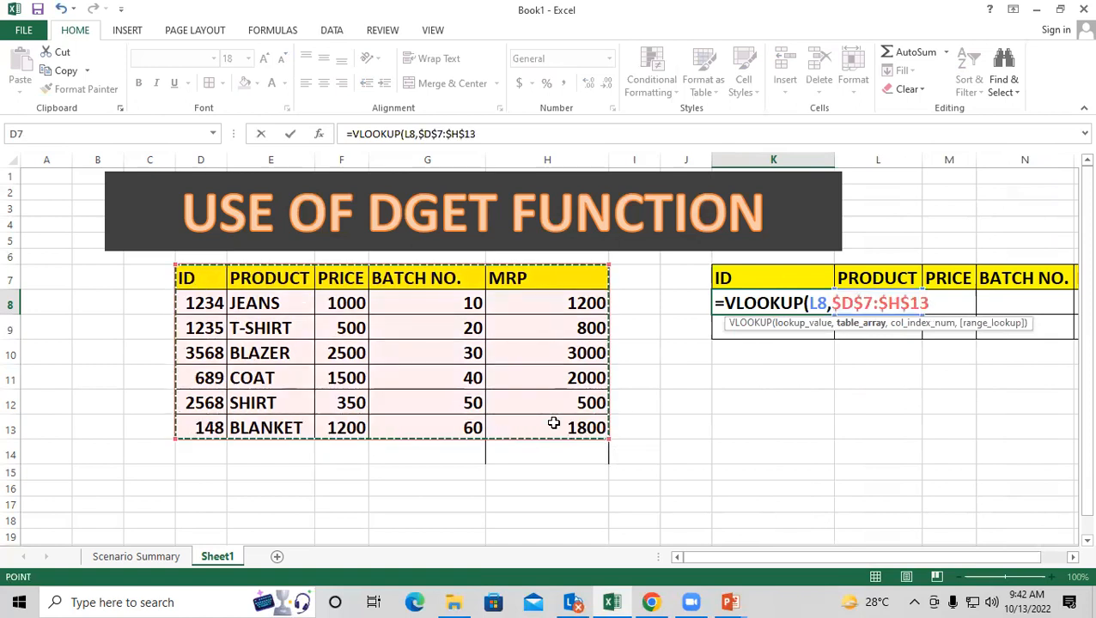
pyautogui.write(',')
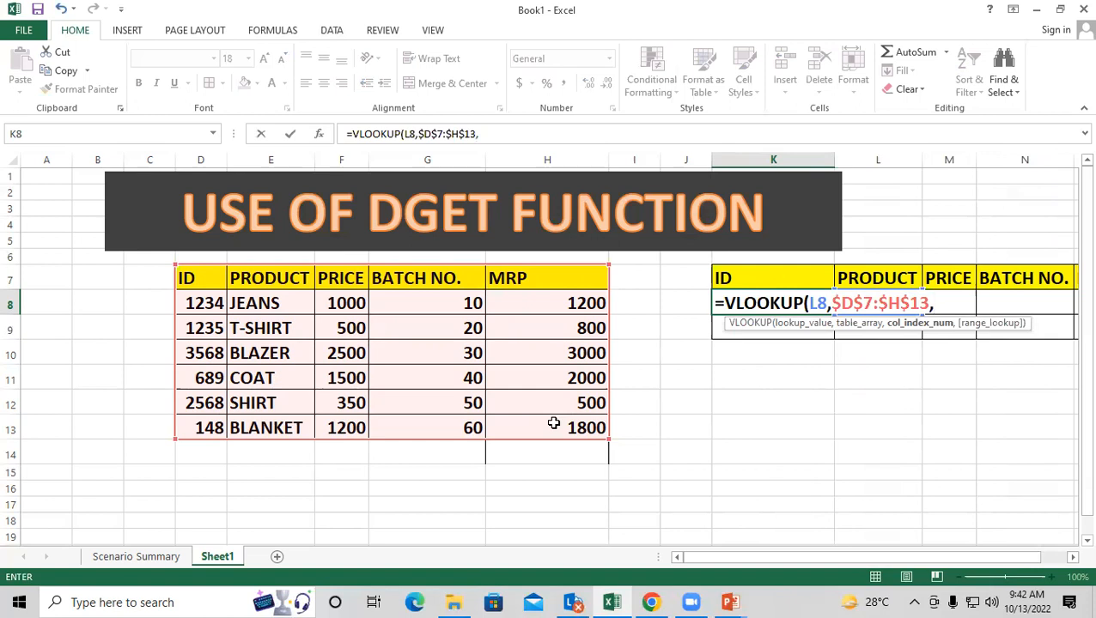
pyautogui.write('1,0')
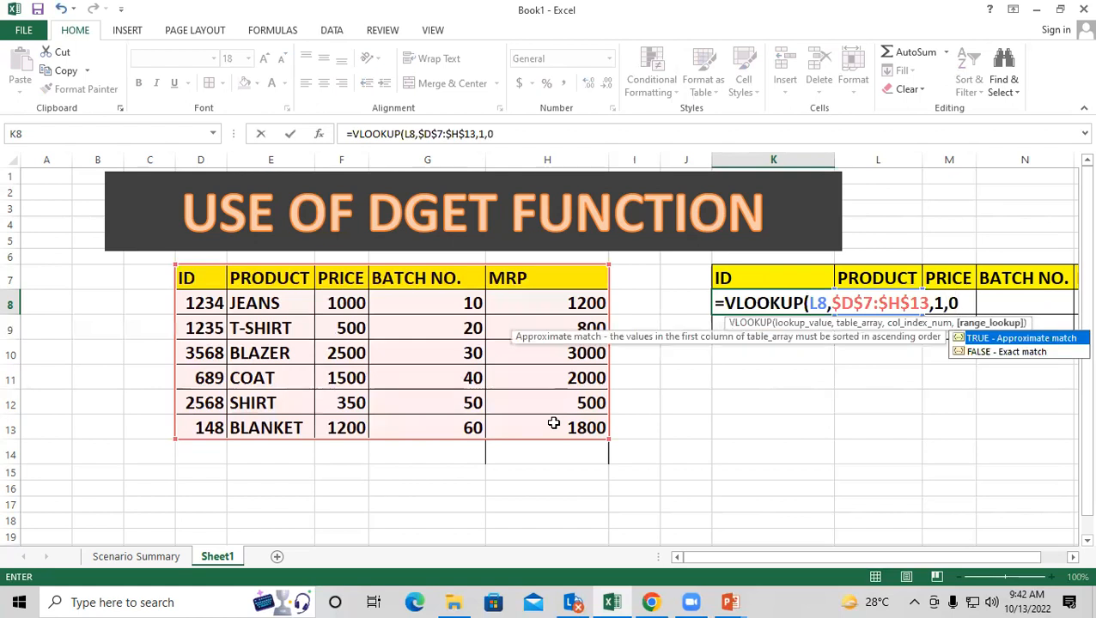
pyautogui.write(')')
pyautogui.press('Return')
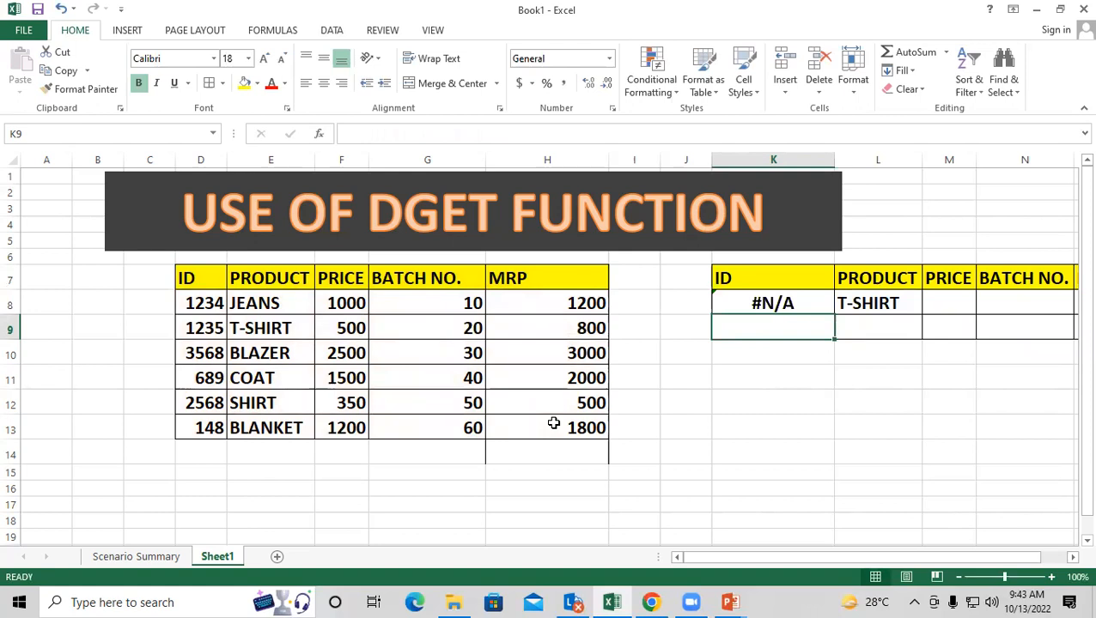
# Clear the VLOOKUP formula from the ID cell K8.
pyautogui.click(264, 302)
pyautogui.moveTo(305, 345); pyautogui.dragTo(491, 355)
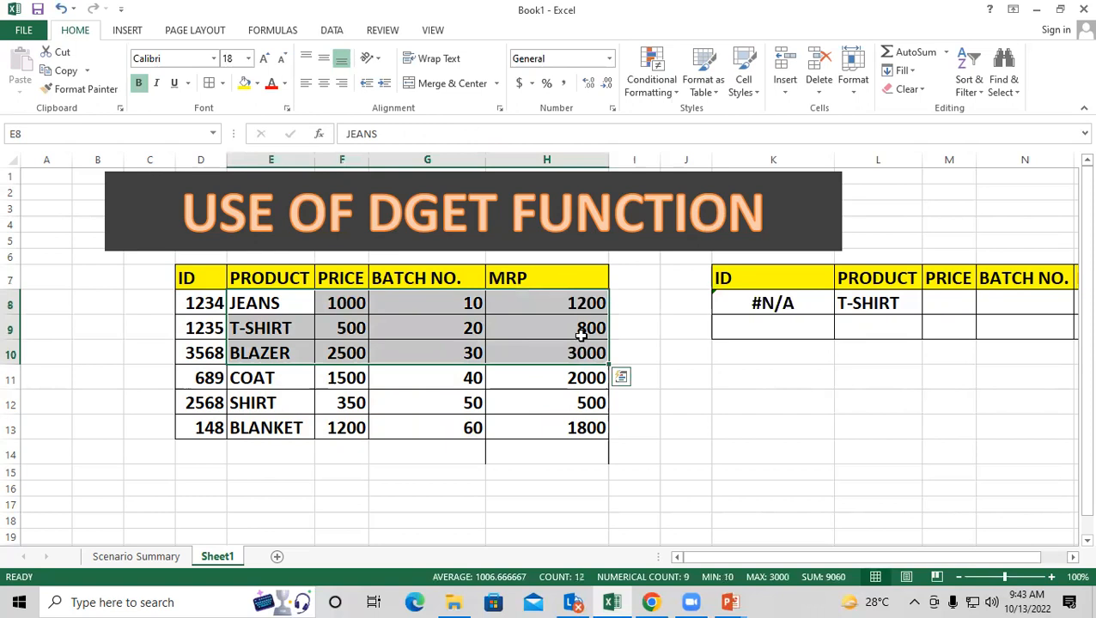
pyautogui.click(753, 307)
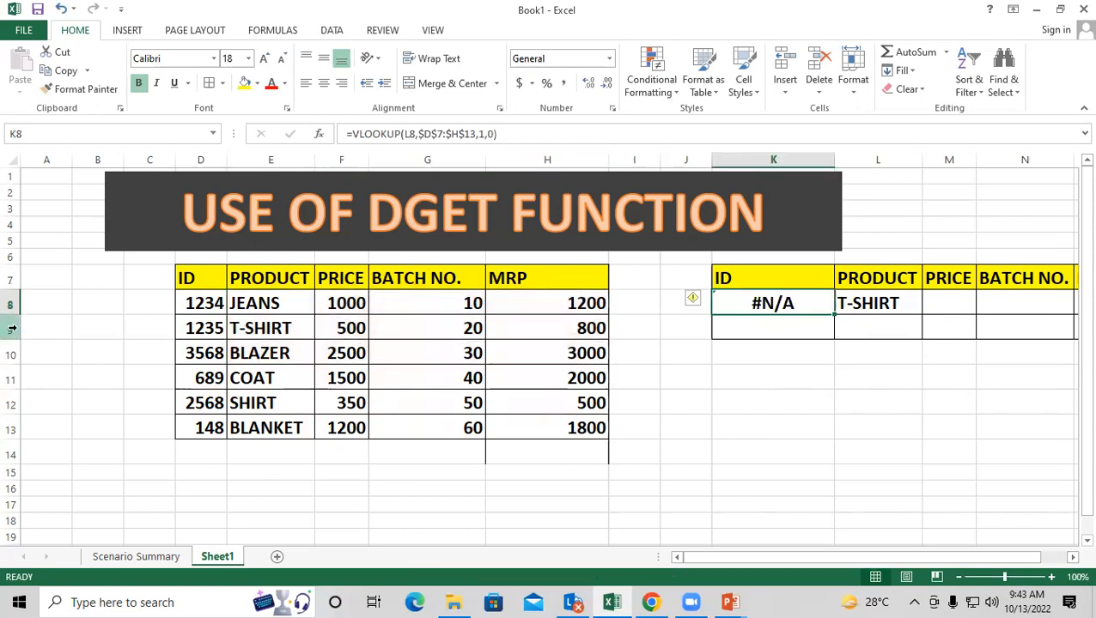
pyautogui.press('Delete')
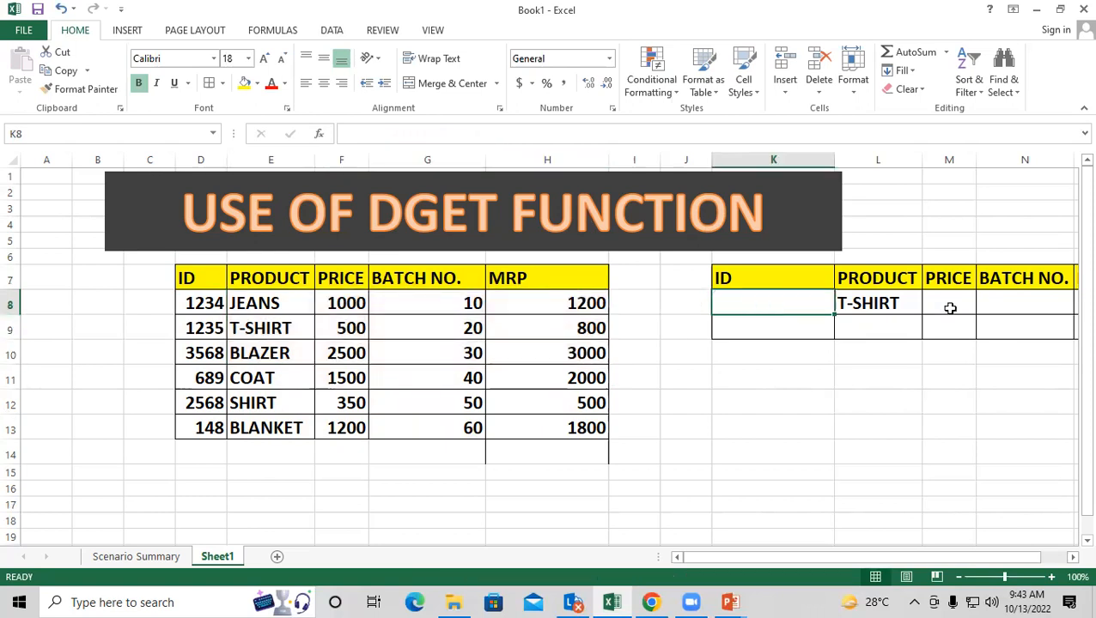
# Begin a VLOOKUP formula in the PRICE cell M8 with L8 as the lookup value.
pyautogui.press('Right')
pyautogui.press('Right')
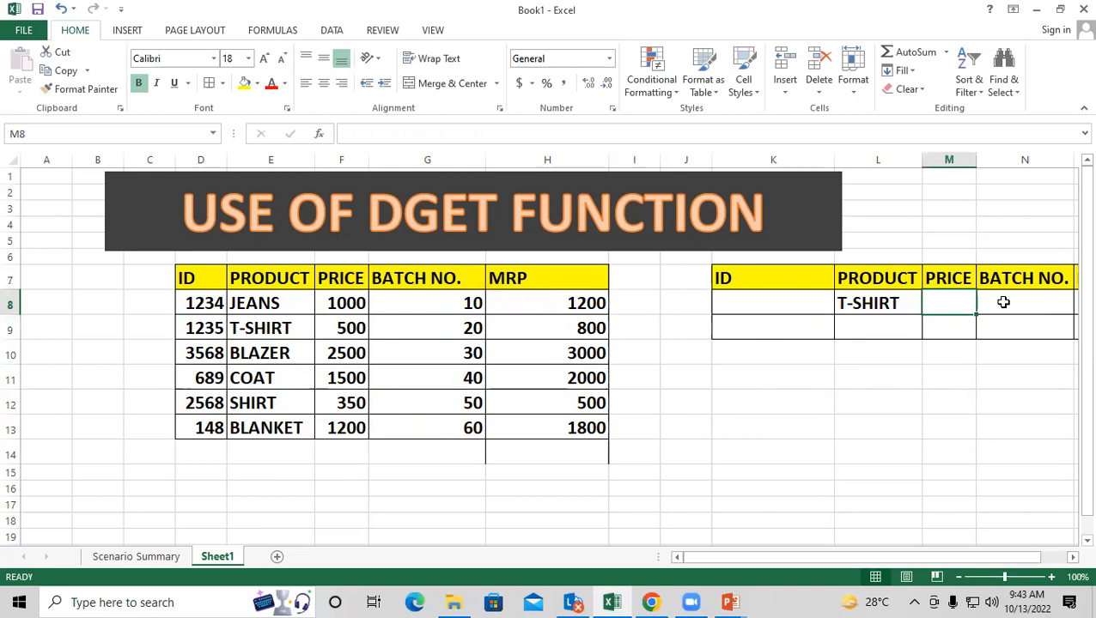
pyautogui.write('=V')
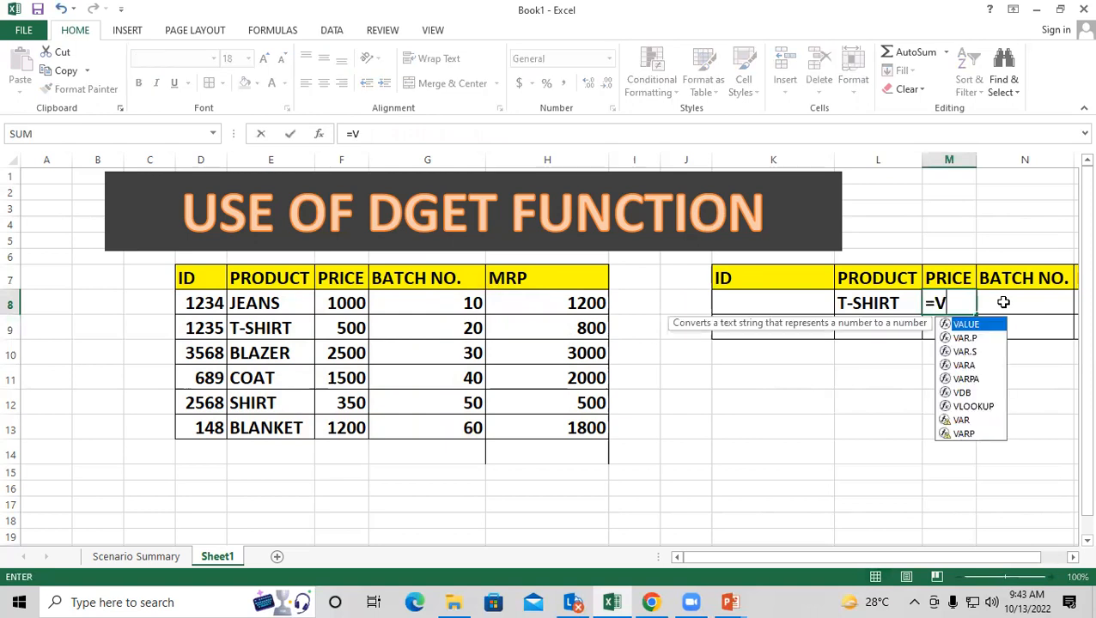
pyautogui.write('L')
pyautogui.press('Tab')
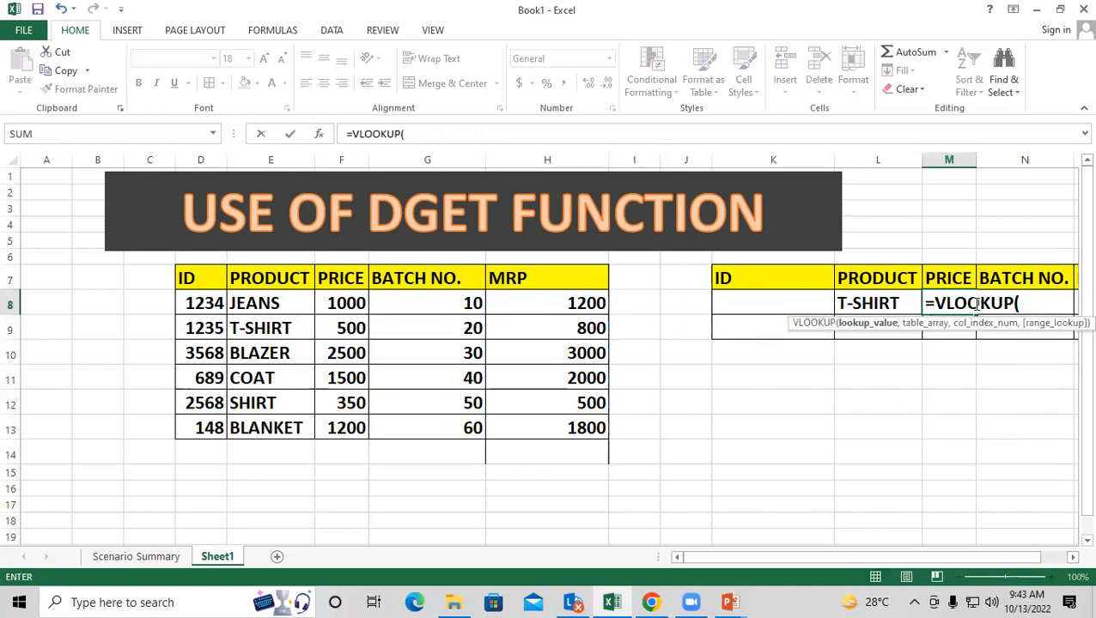
pyautogui.click(889, 305)
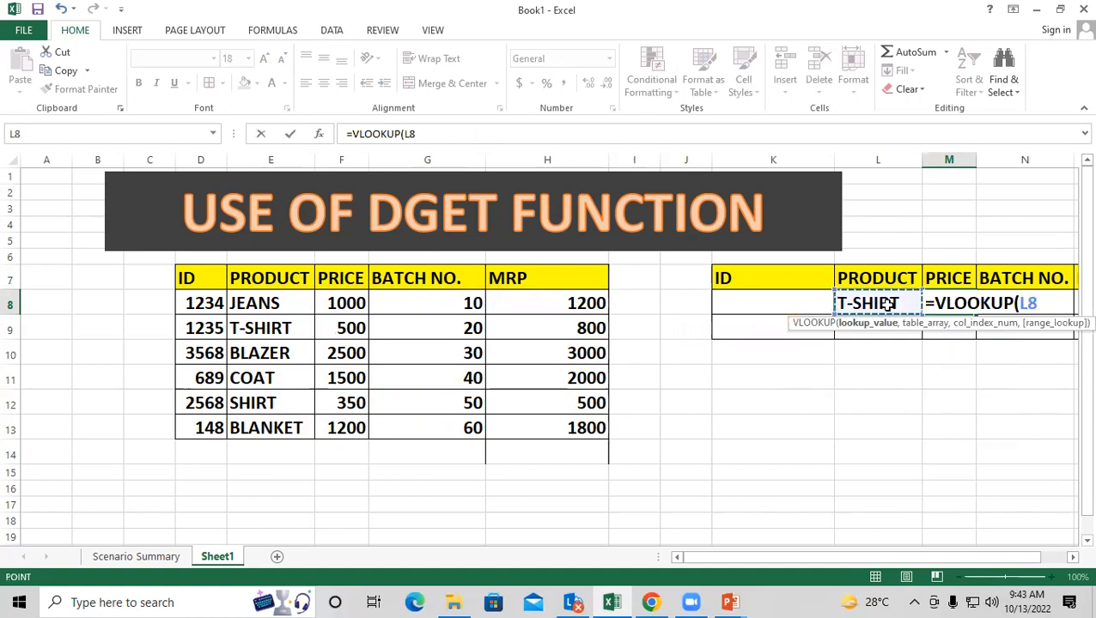
pyautogui.write(',')
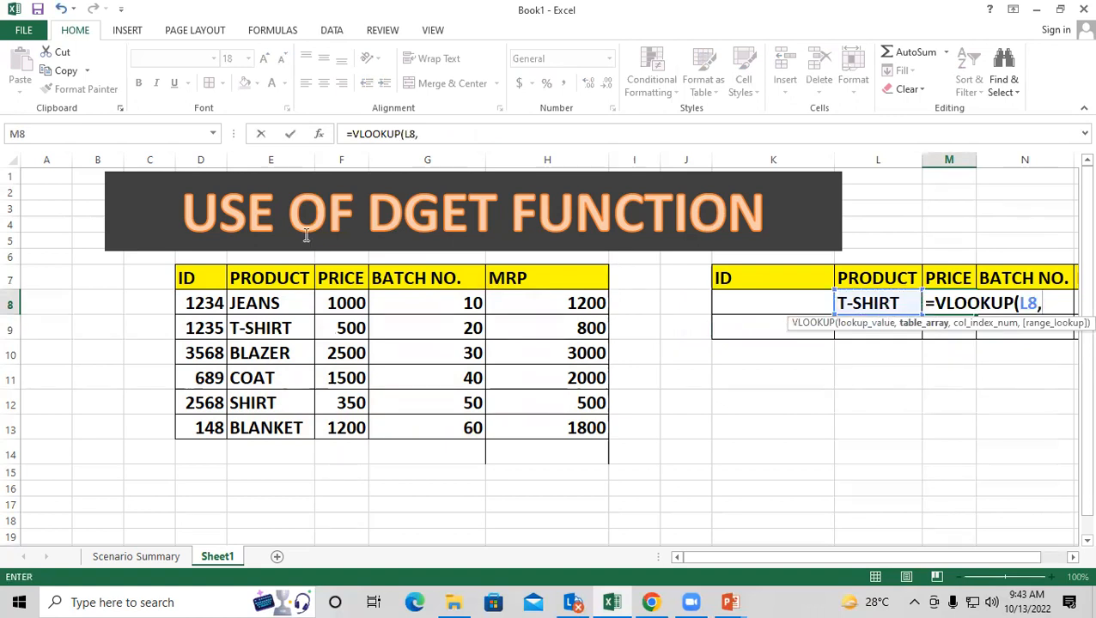
# Complete the M8 VLOOKUP with the absolute table range $E$7:$H$13, column index 2 and 0 for an exact match.
pyautogui.moveTo(197, 278); pyautogui.dragTo(593, 427)
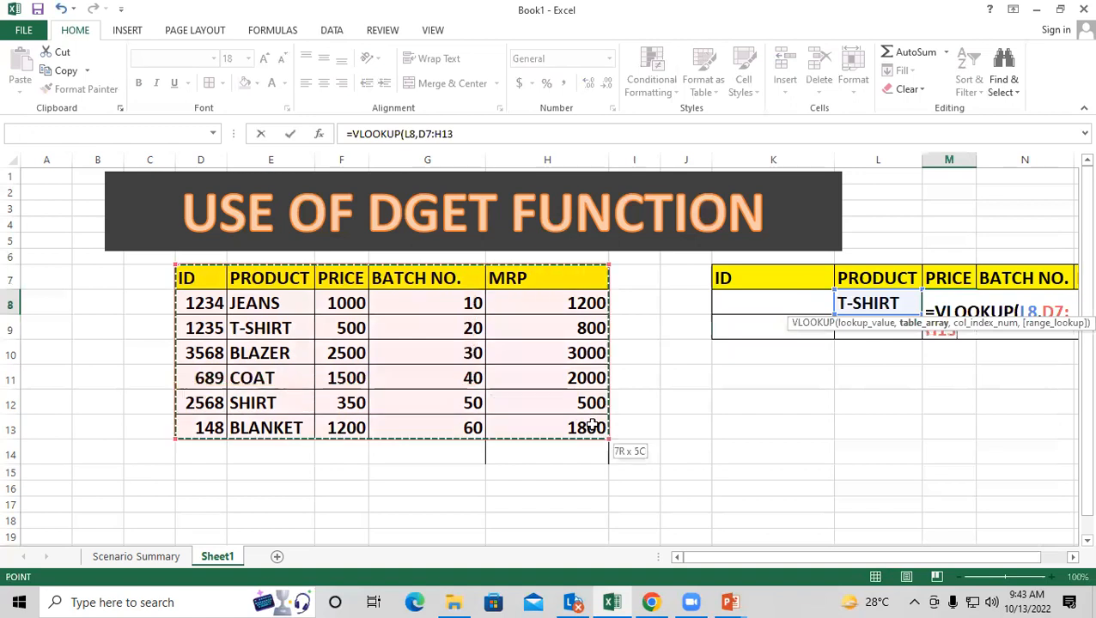
pyautogui.moveTo(267, 275); pyautogui.dragTo(348, 357)
pyautogui.moveTo(482, 413); pyautogui.dragTo(552, 421)
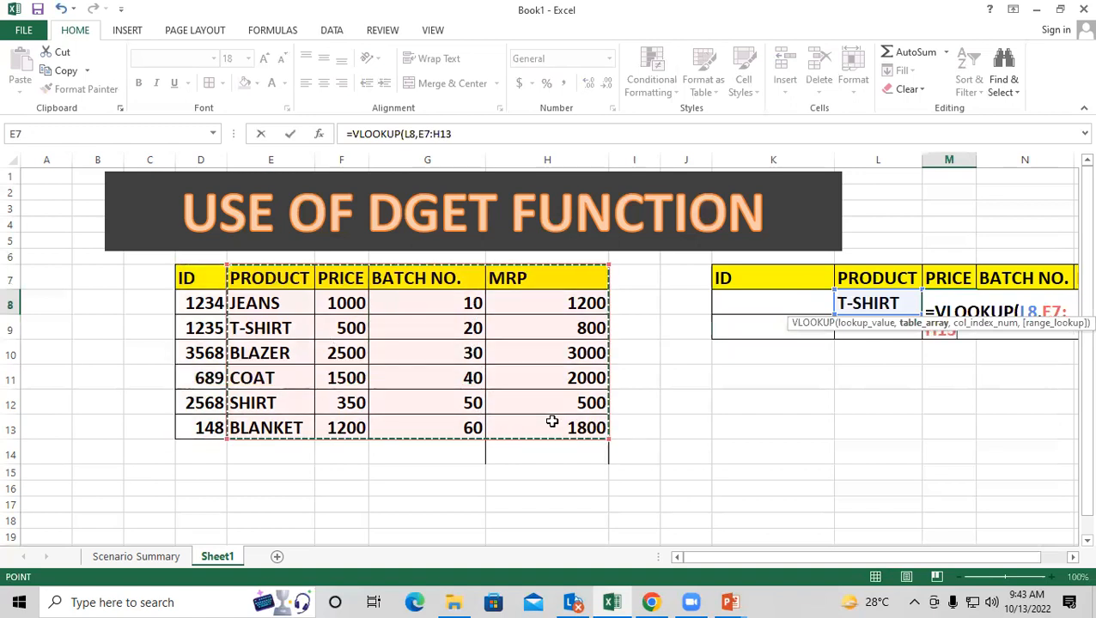
pyautogui.press('F4')
pyautogui.write(',')
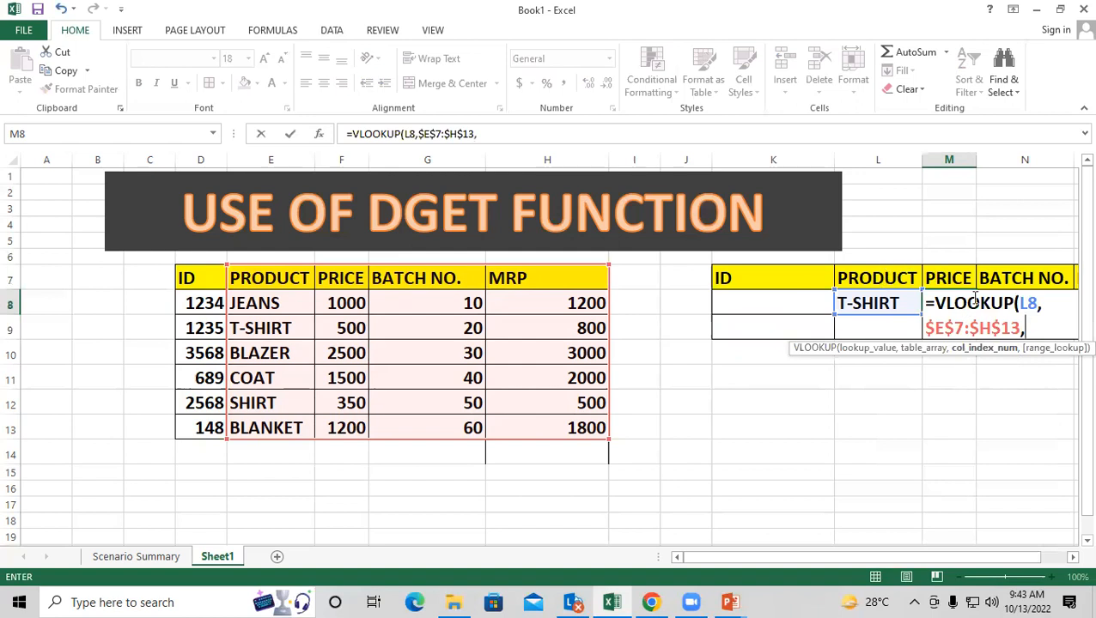
pyautogui.write('2,0')
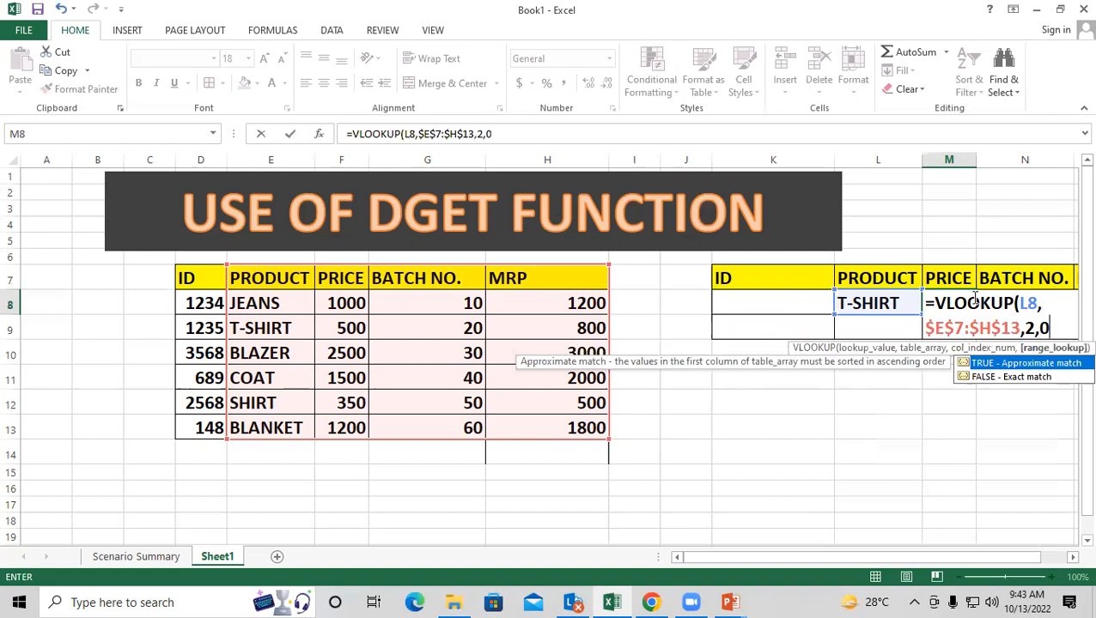
pyautogui.write(')')
pyautogui.press('Return')
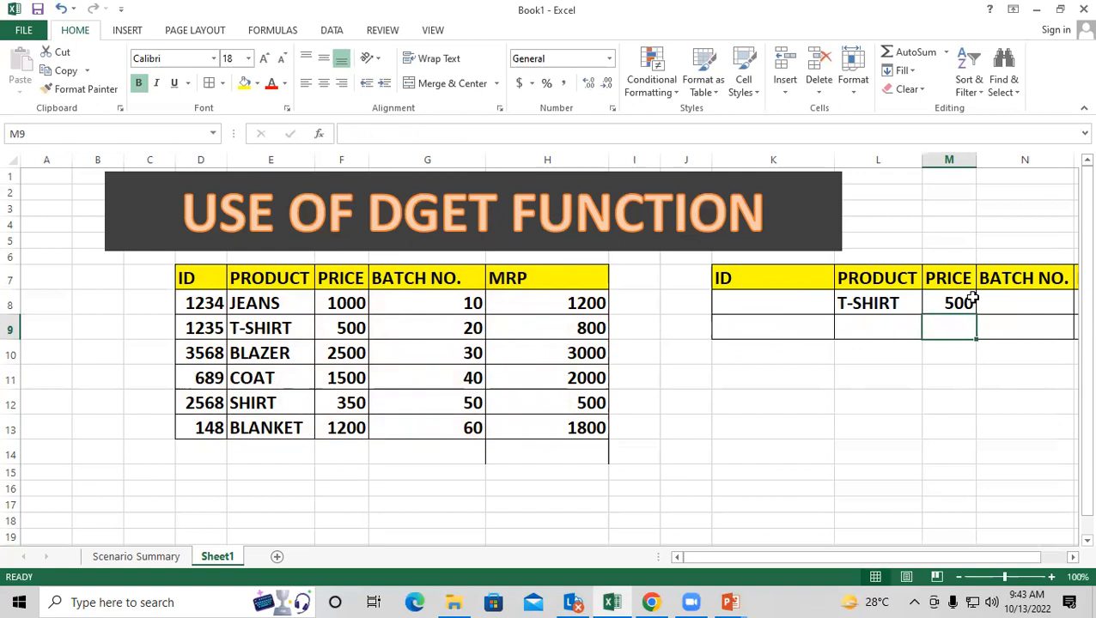
# Clear the product name and the price formula from L8:M8.
pyautogui.click(973, 302)
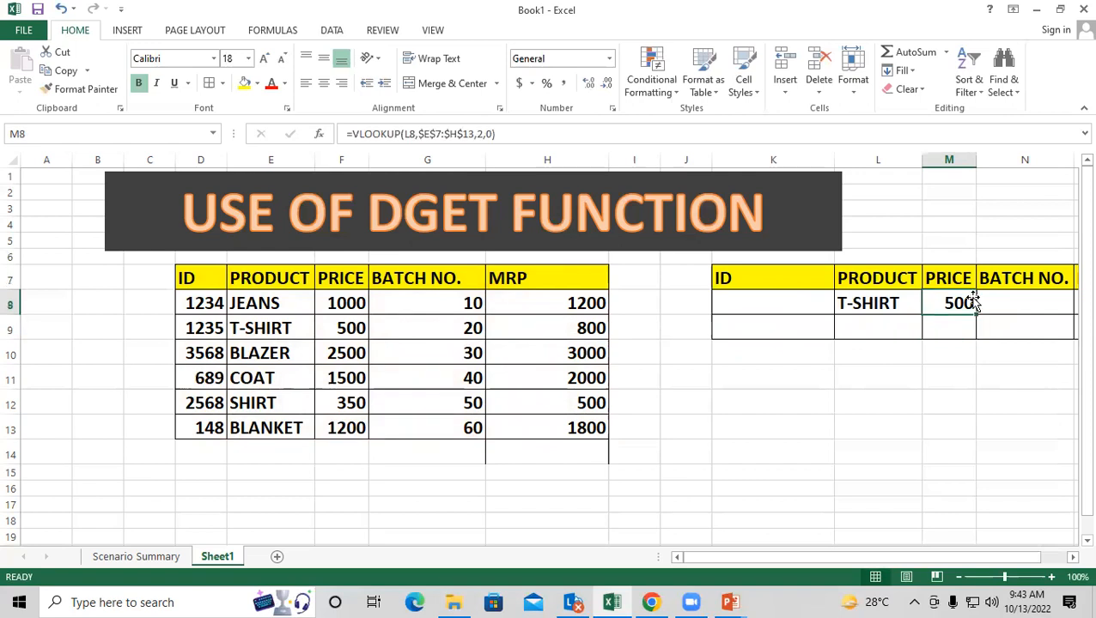
pyautogui.hotkey('shift', 'Left')
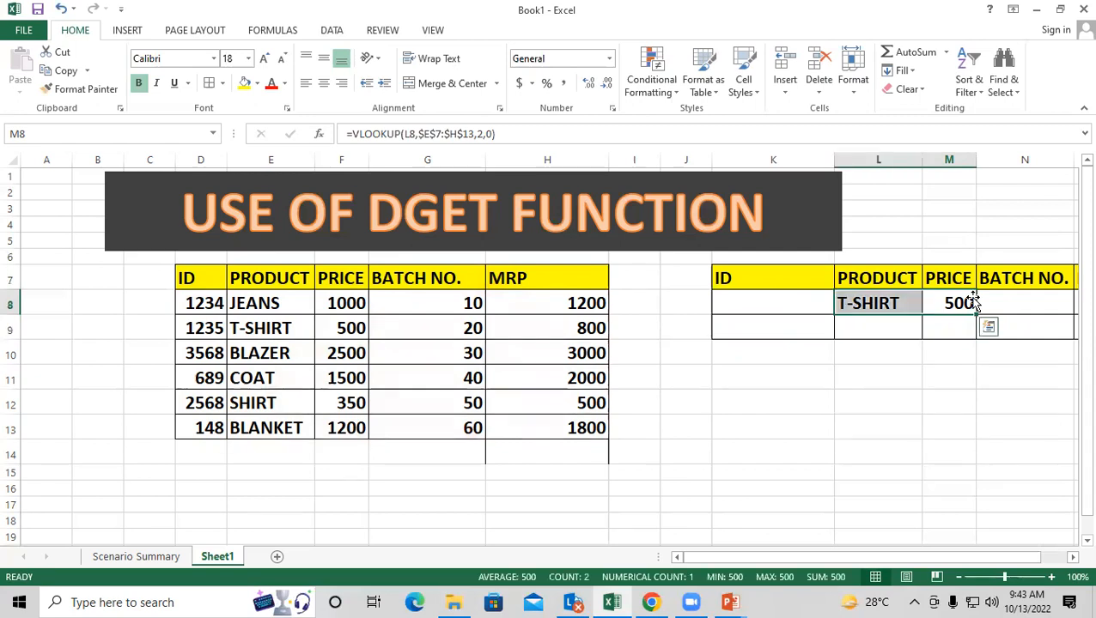
pyautogui.press('Delete')
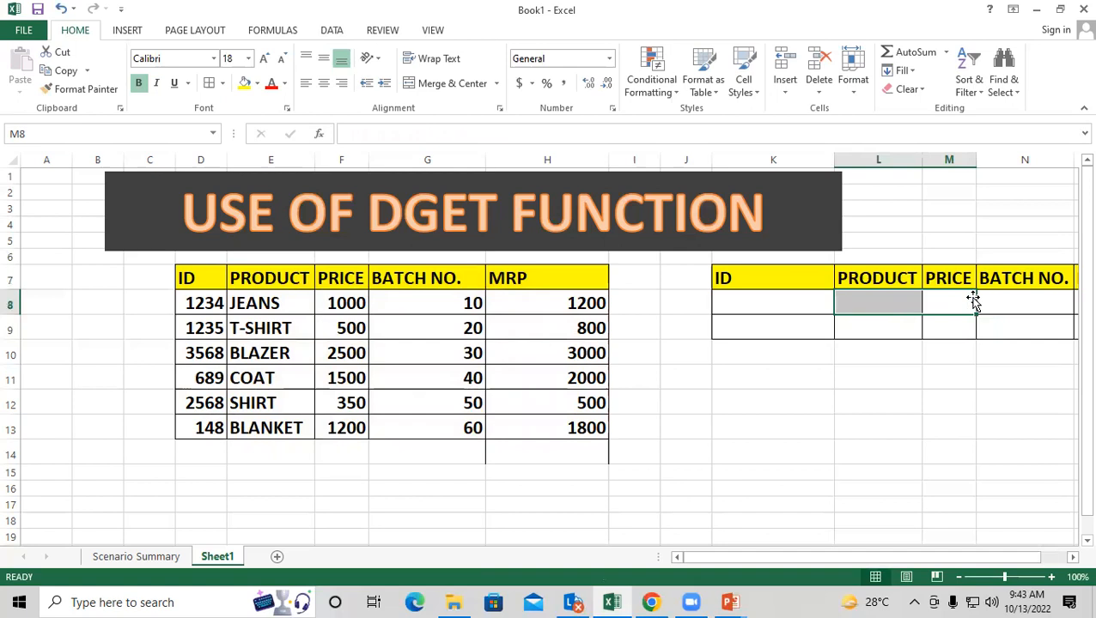
# Copy T-SHIRT from E9 into the empty PRODUCT cell L8 as the DGET criterion.
pyautogui.click(376, 223)
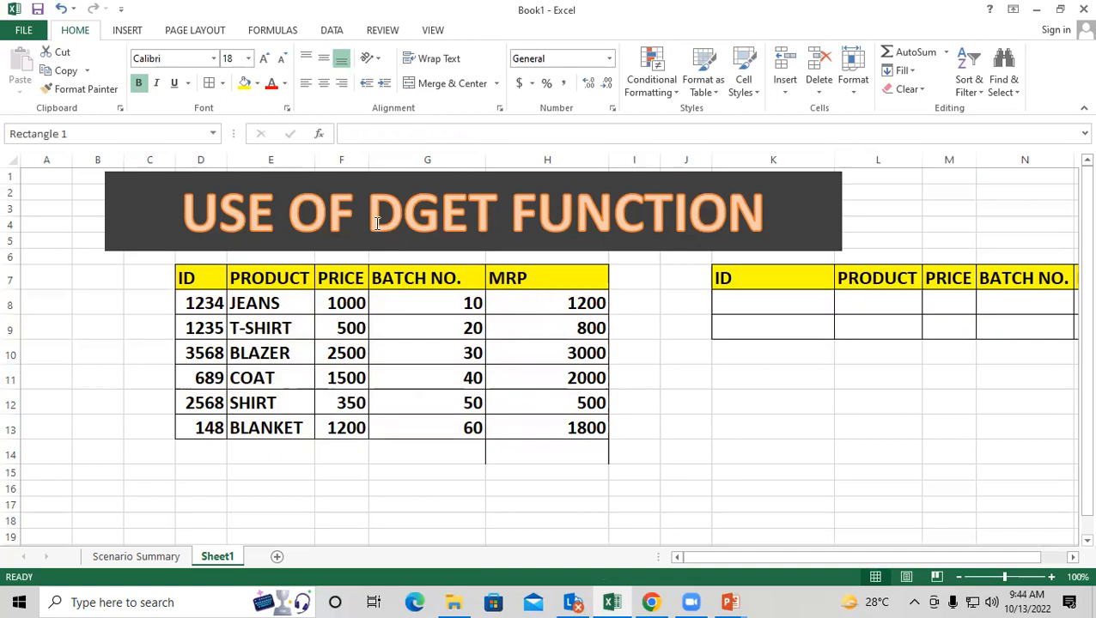
pyautogui.click(754, 299)
pyautogui.click(845, 302)
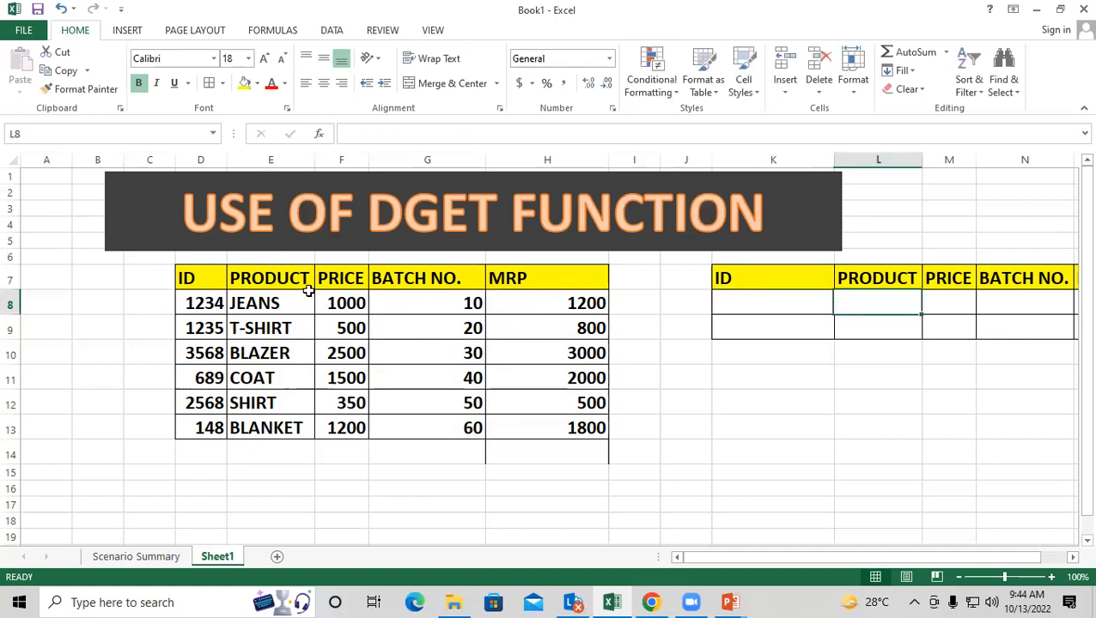
pyautogui.click(300, 325)
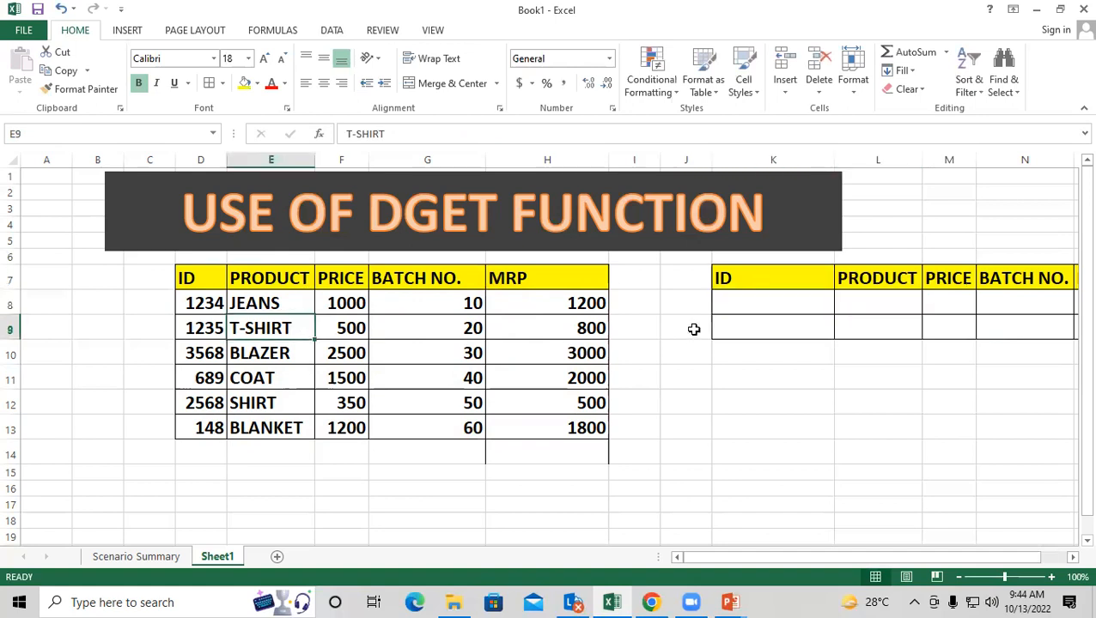
pyautogui.hotkey('ctrl', 'c')
pyautogui.click(904, 300)
pyautogui.press('Return')
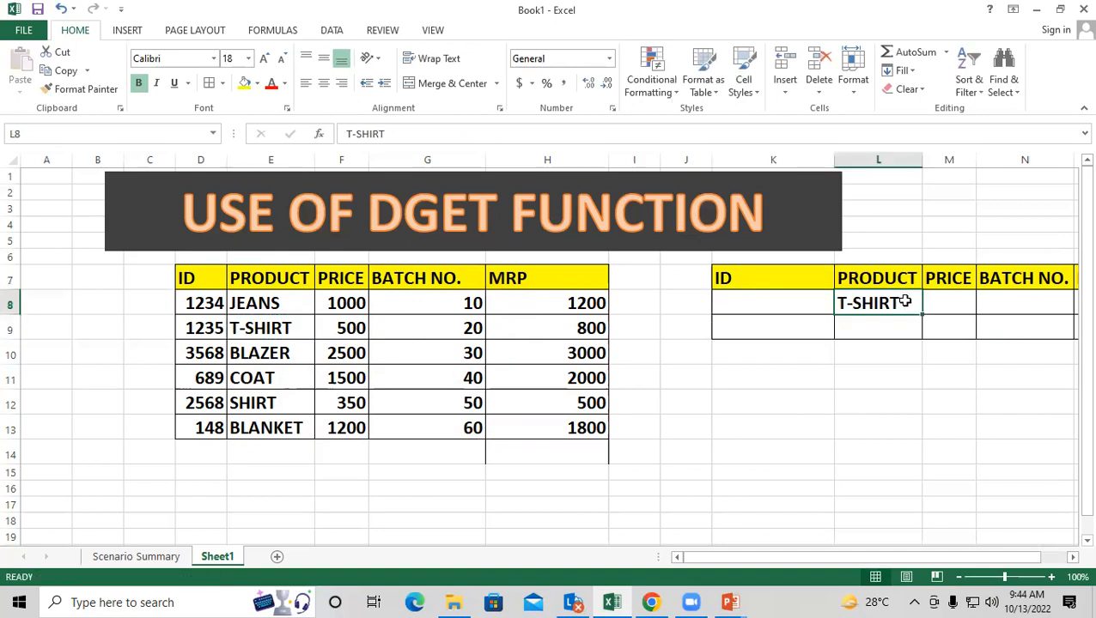
# Begin a DGET formula in the ID cell K8 with the absolute range $D$7:$H$13 as the database.
pyautogui.press('Left')
pyautogui.write('=')
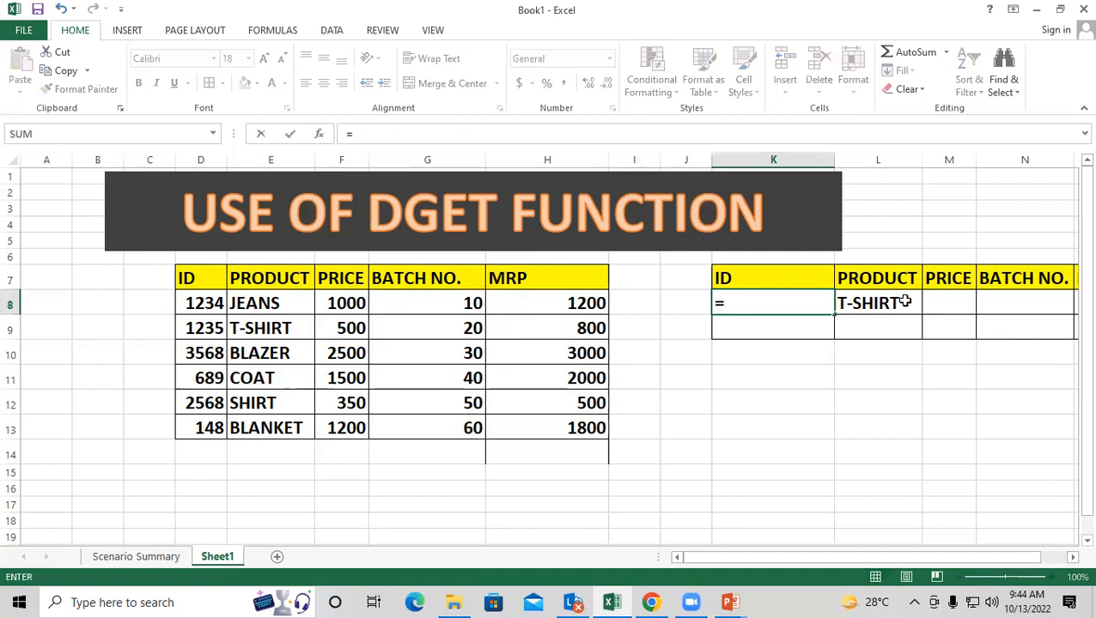
pyautogui.write('DGET(')
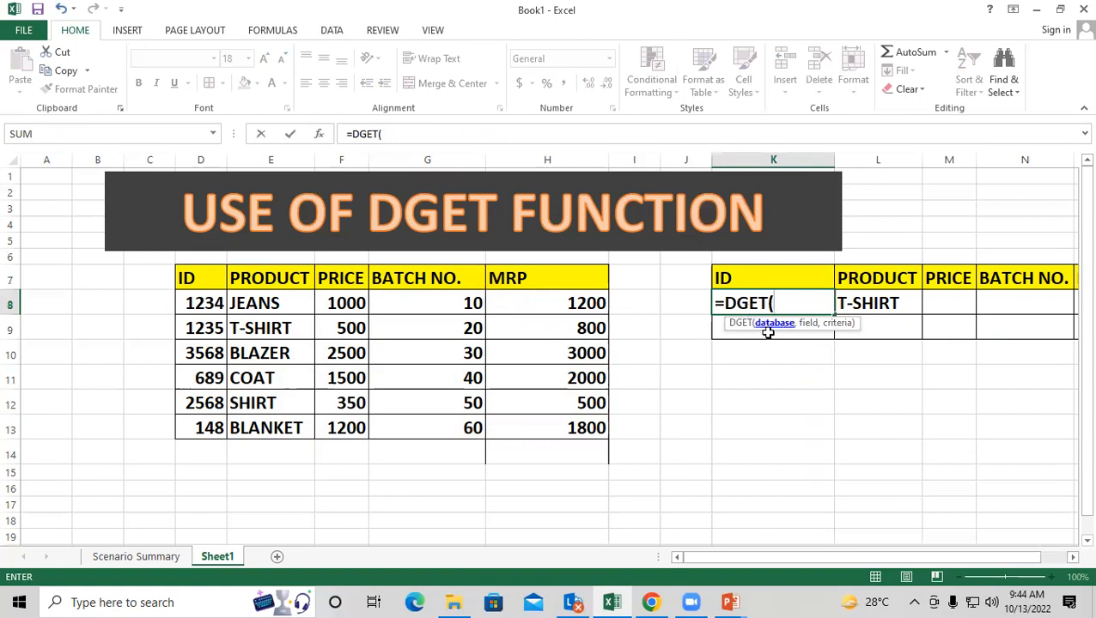
pyautogui.moveTo(206, 279); pyautogui.dragTo(583, 421)
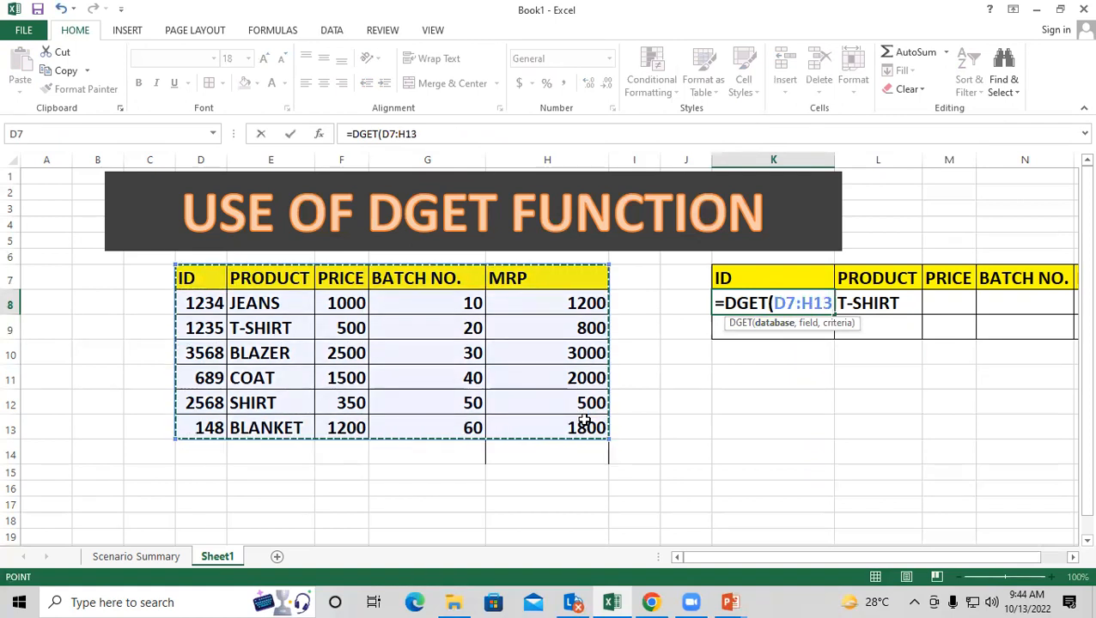
pyautogui.press('F4')
pyautogui.write(',')
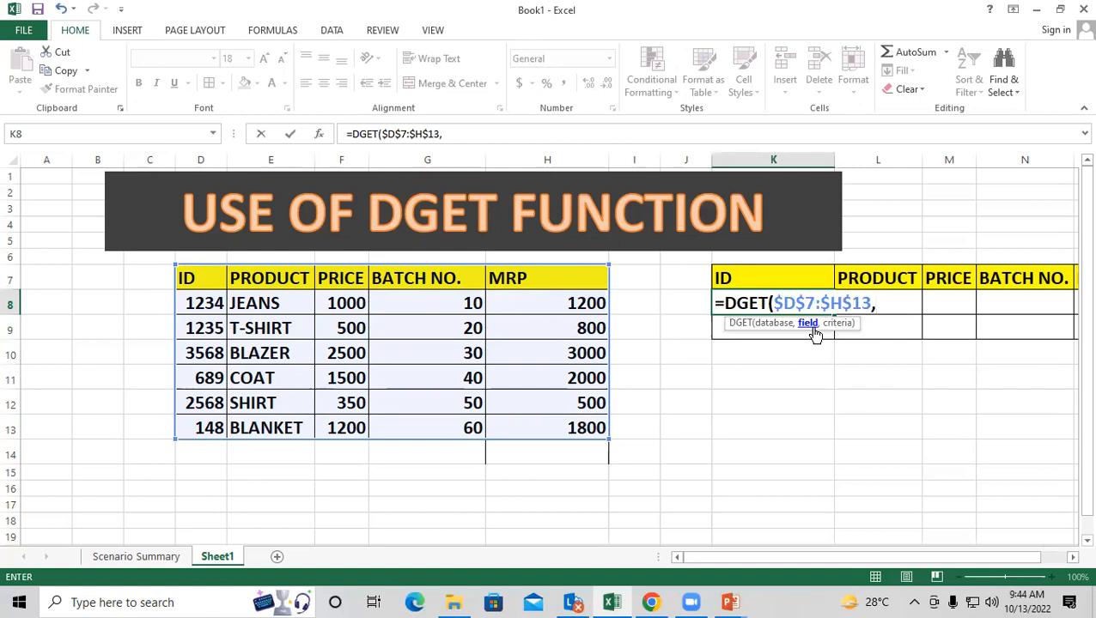
# Complete the K8 DGET formula with "ID" as the field and L7:L8 as the criteria range.
pyautogui.write('"ID",')
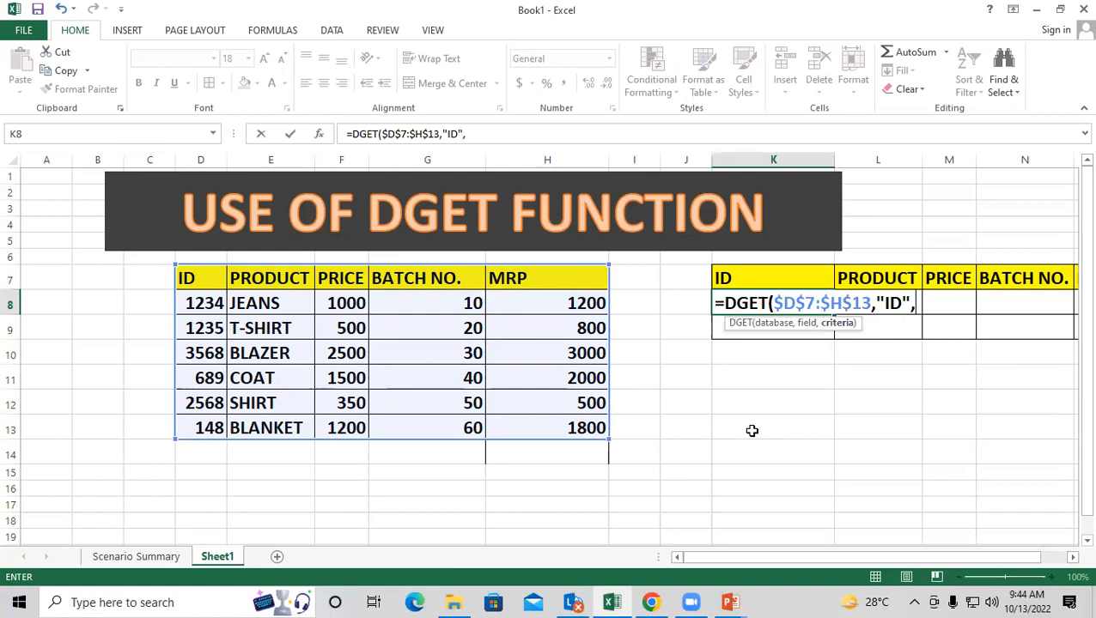
pyautogui.click(890, 277)
pyautogui.moveTo(892, 292); pyautogui.dragTo(894, 303)
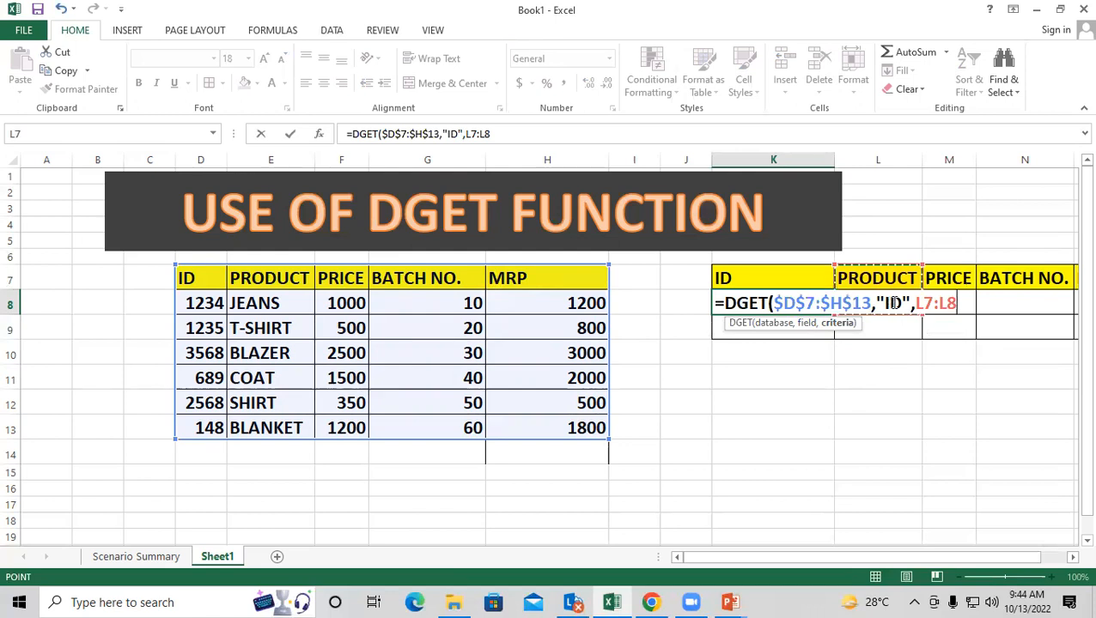
pyautogui.write(')')
pyautogui.press('Return')
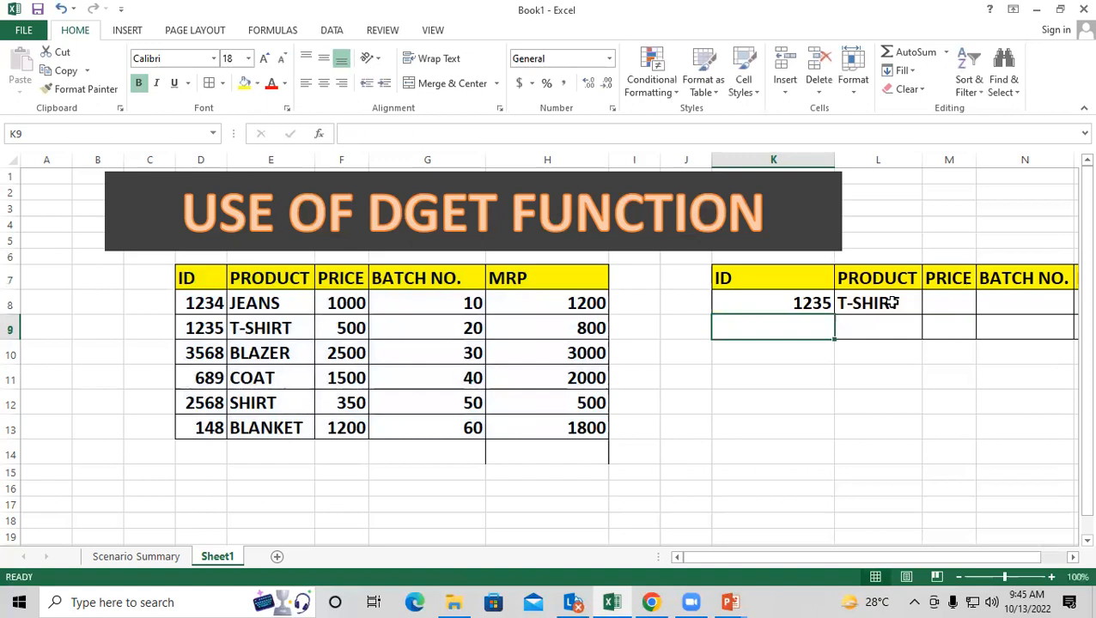
# Compare the DGET formula and its criterion in K8:L8 with the T-SHIRT row and product names in the source table.
pyautogui.click(893, 303)
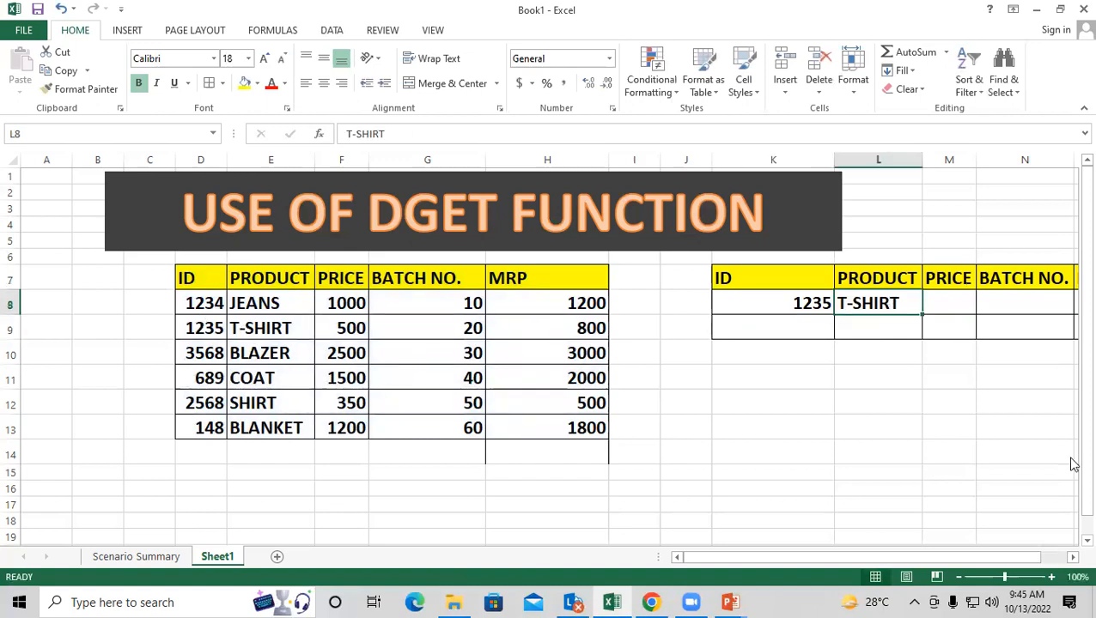
pyautogui.click(201, 328)
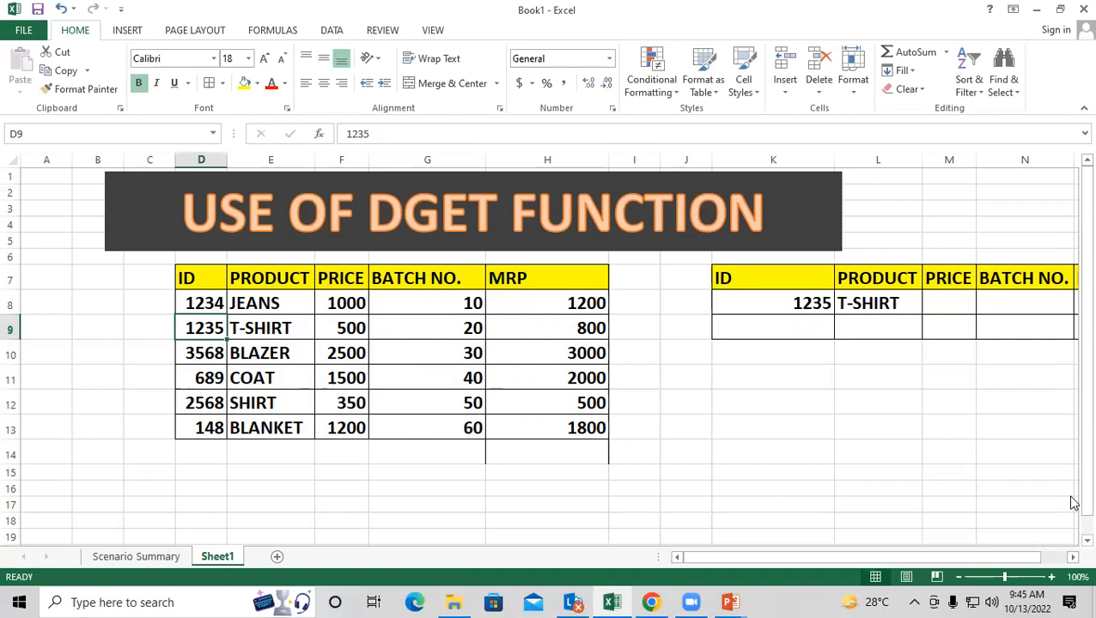
pyautogui.click(776, 300)
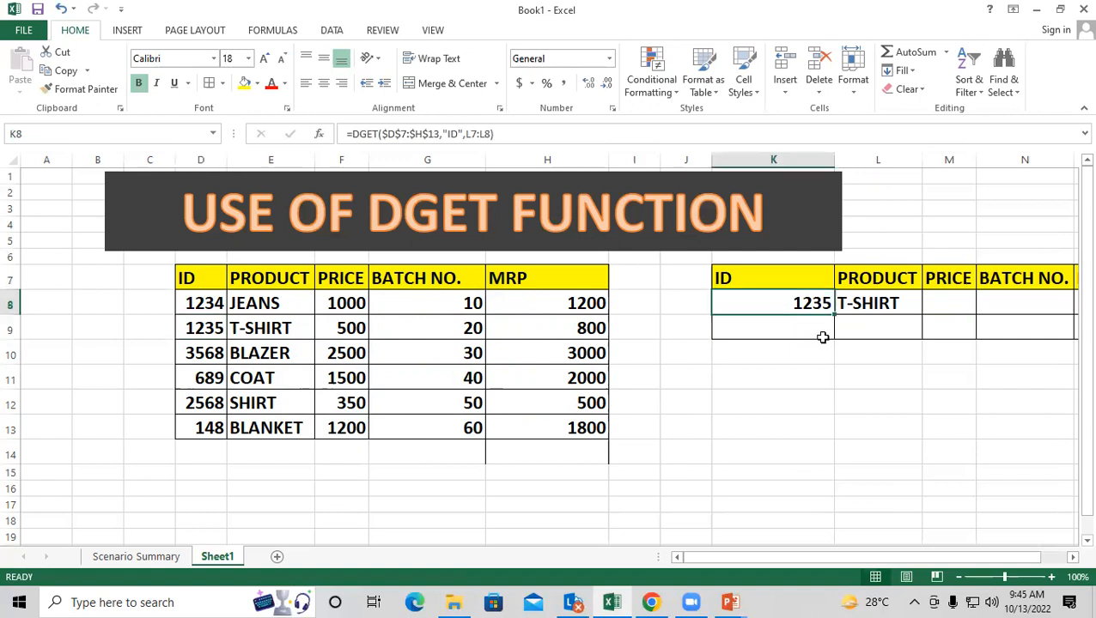
pyautogui.click(868, 312)
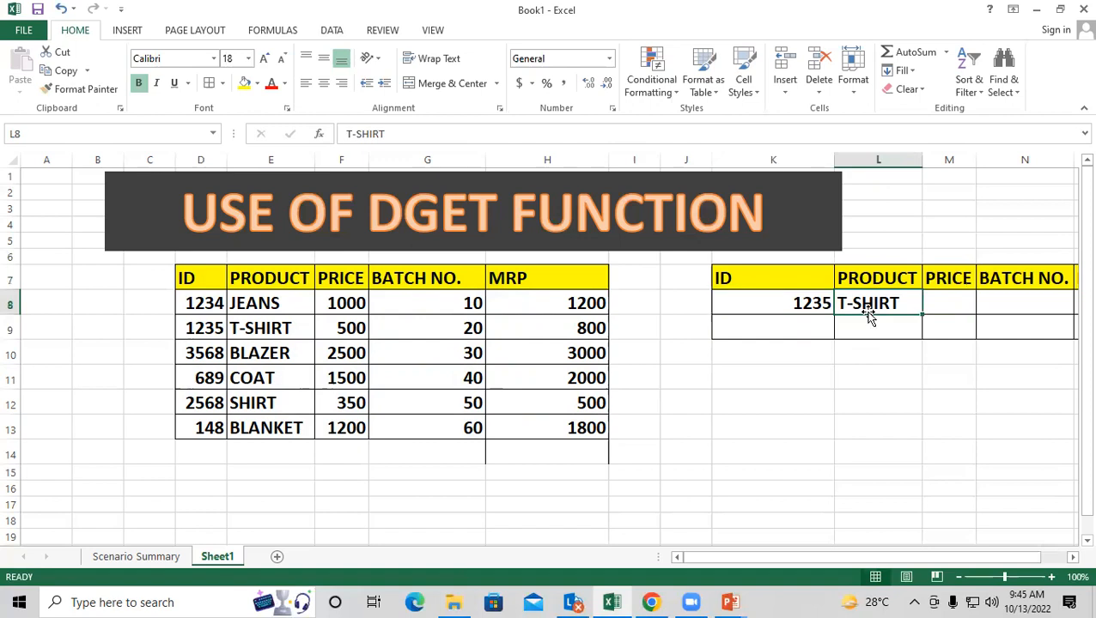
pyautogui.moveTo(309, 304); pyautogui.dragTo(301, 395)
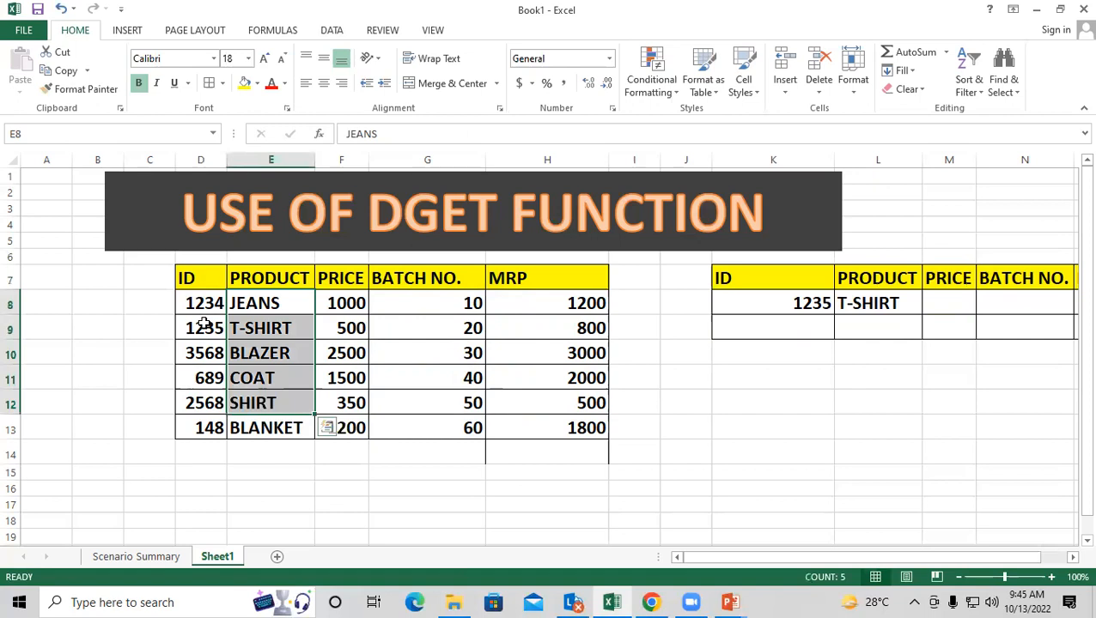
# Clear the product name from L8 and replace the DGET formula in the ID cell K8 with 1234.
pyautogui.click(911, 304)
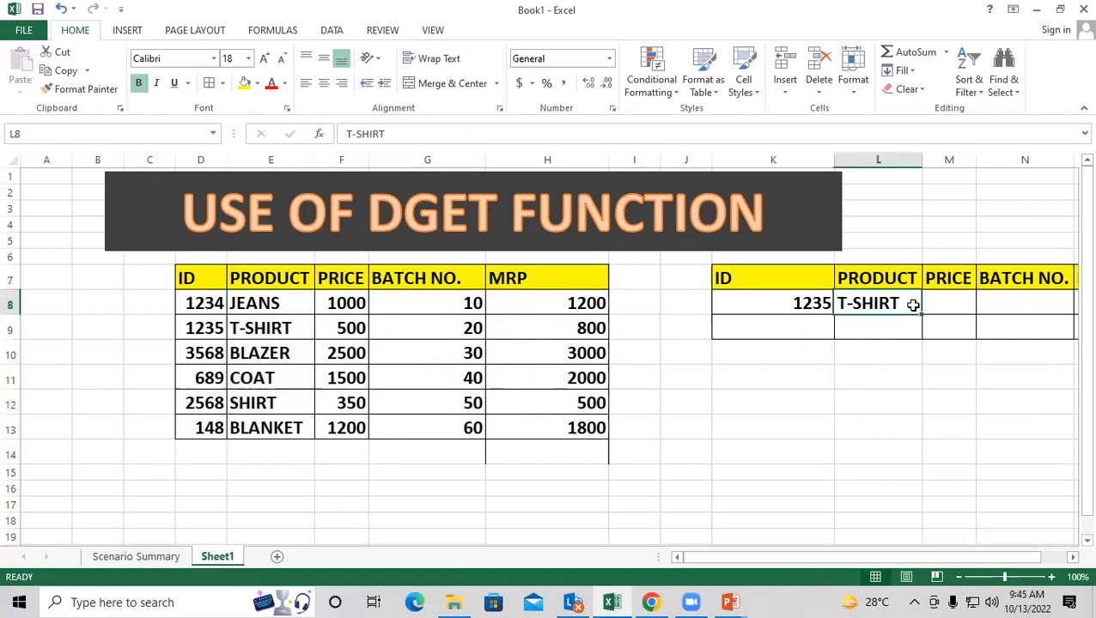
pyautogui.press('Delete')
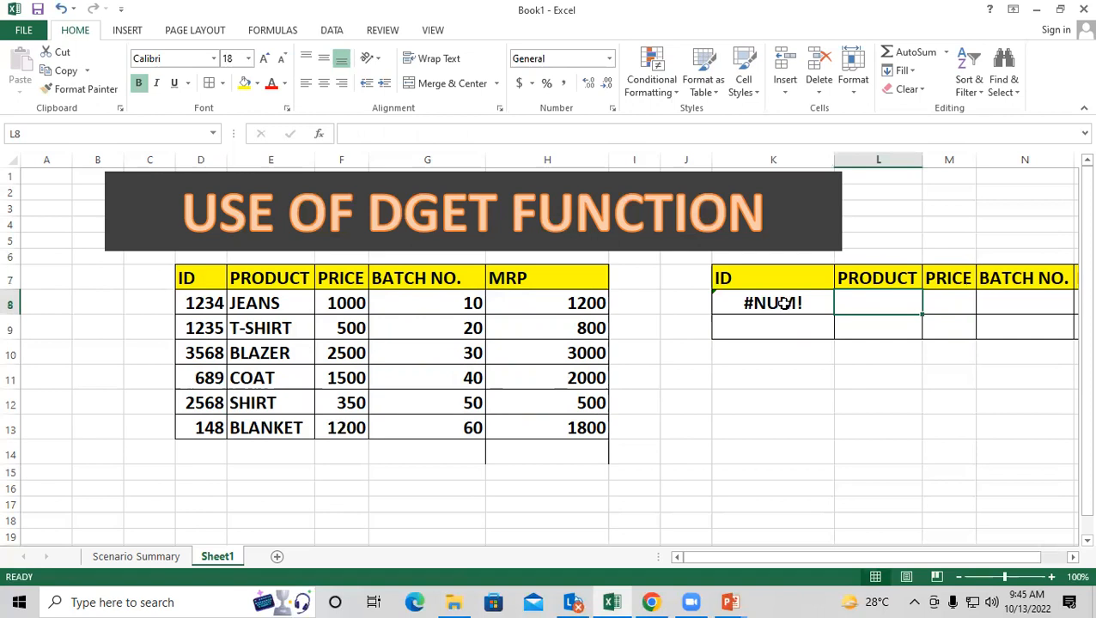
pyautogui.press('Left')
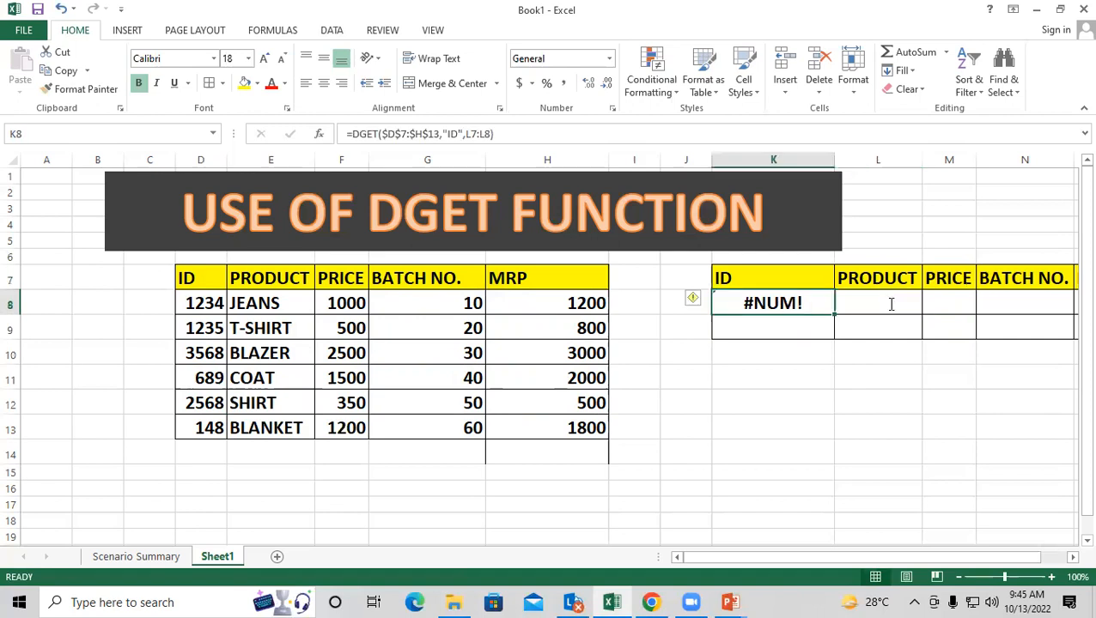
pyautogui.write('1234')
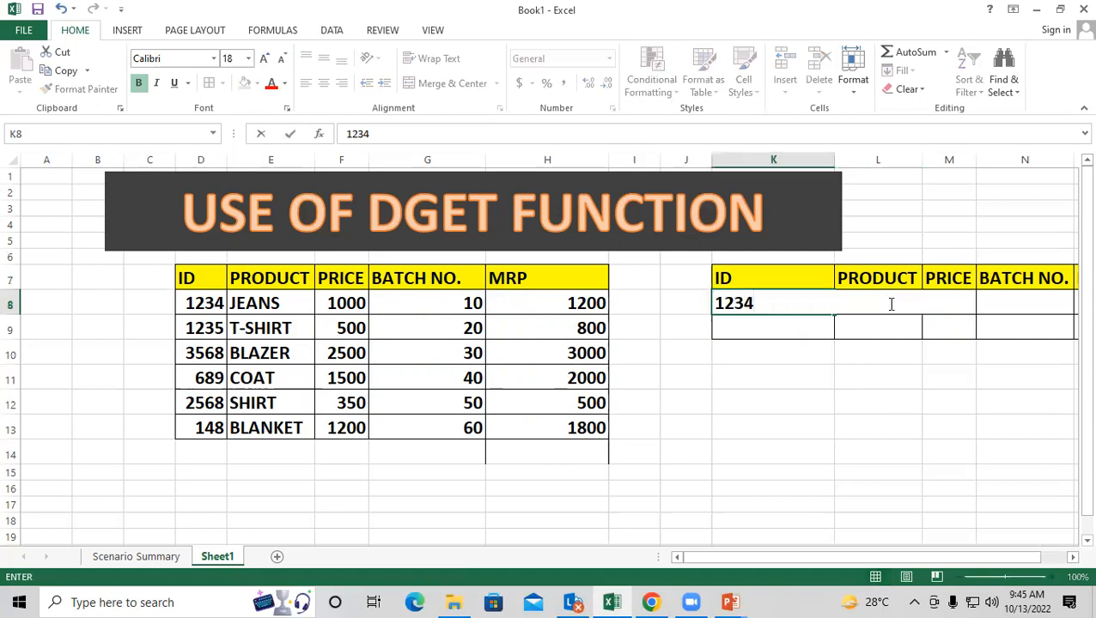
# Begin a DGET formula in the PRODUCT cell L8 with the absolute range $D$7:$H$13 as the database.
pyautogui.click(892, 304)
pyautogui.write('=')
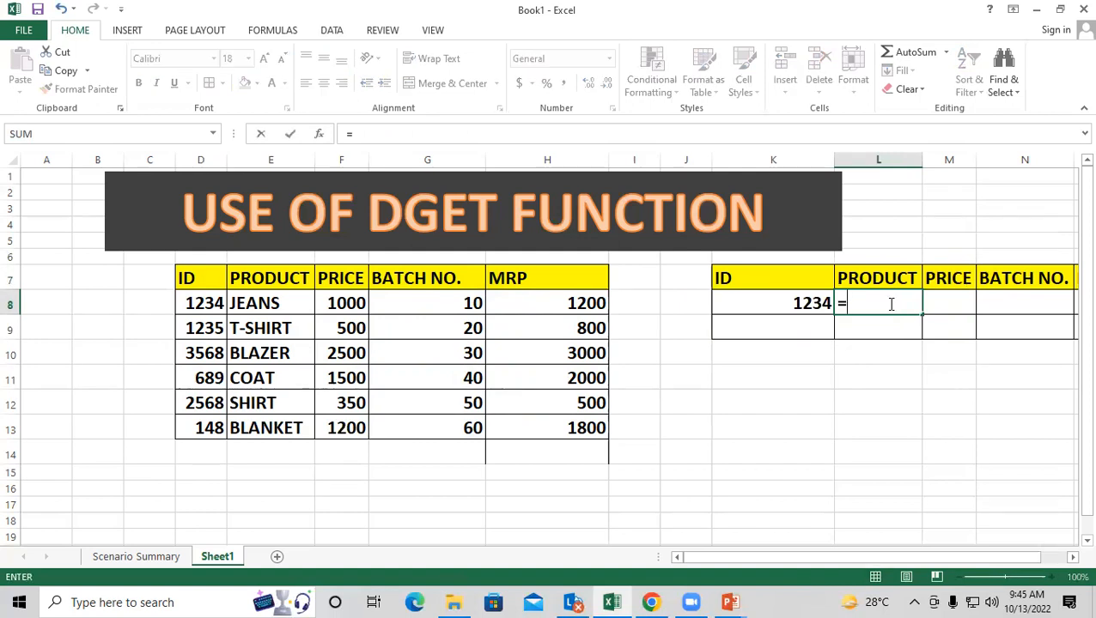
pyautogui.write('V')
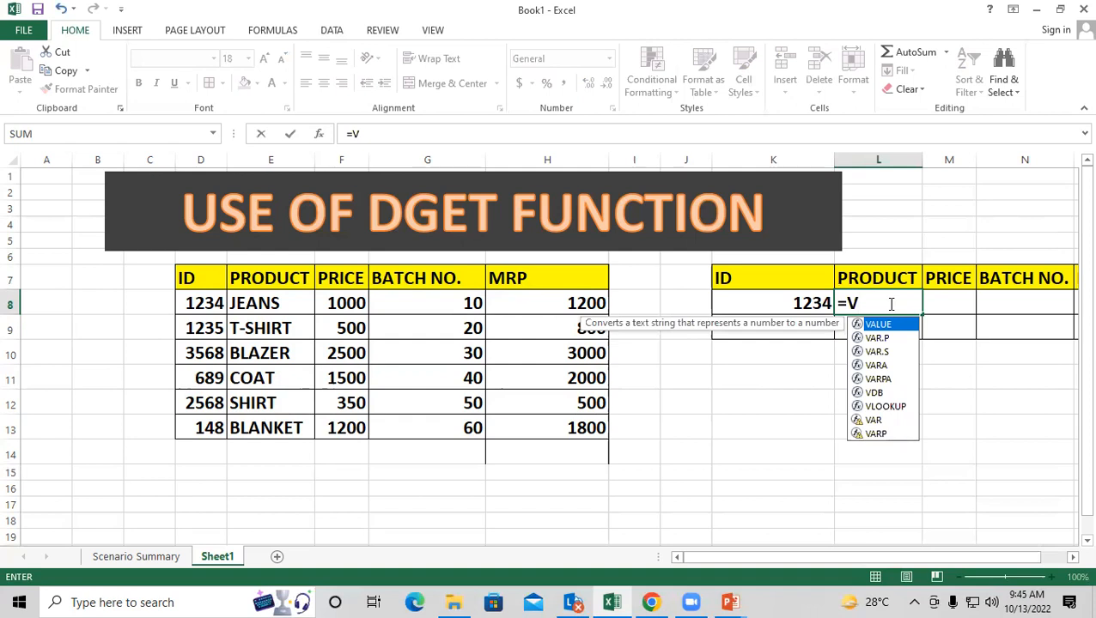
pyautogui.press('BackSpace')
pyautogui.write('D')
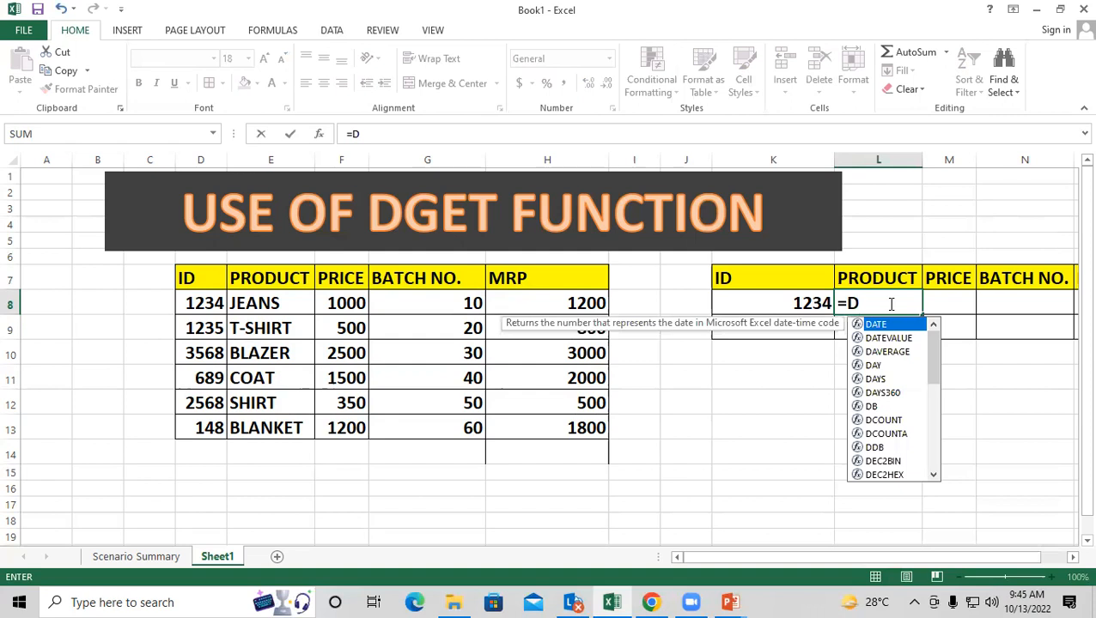
pyautogui.write('GE')
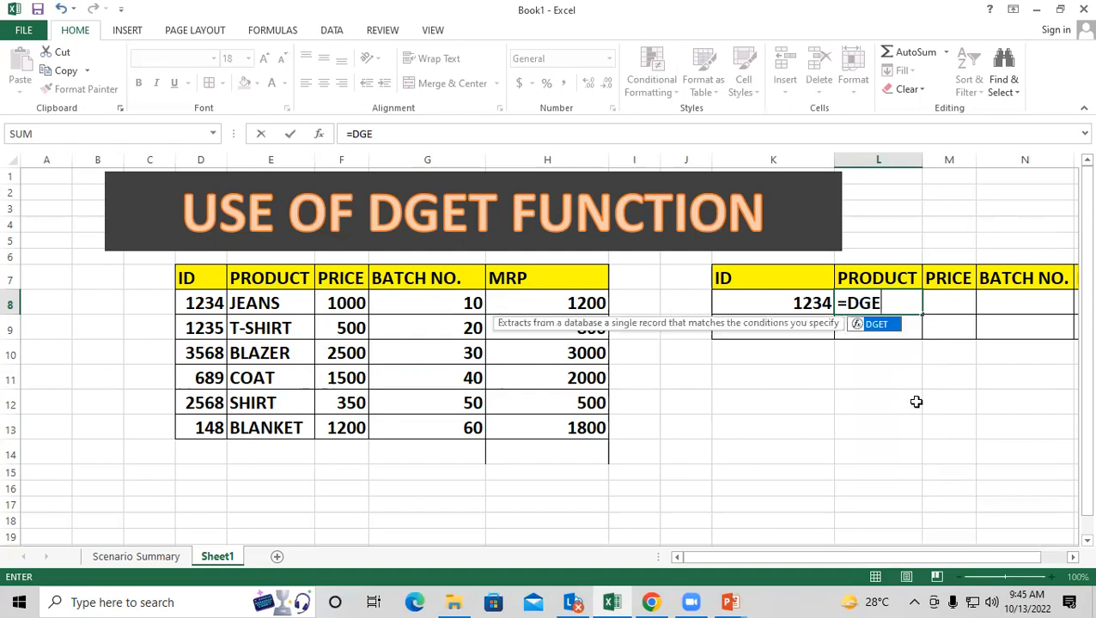
pyautogui.press('Tab')
pyautogui.moveTo(196, 275); pyautogui.dragTo(593, 430)
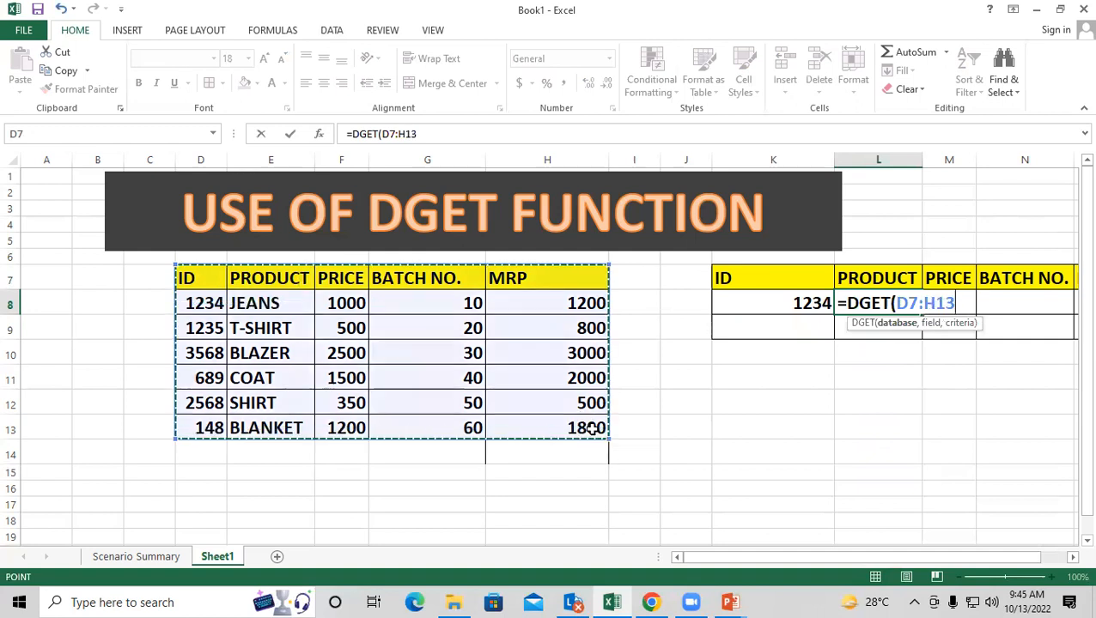
pyautogui.press('F4')
pyautogui.write(',')
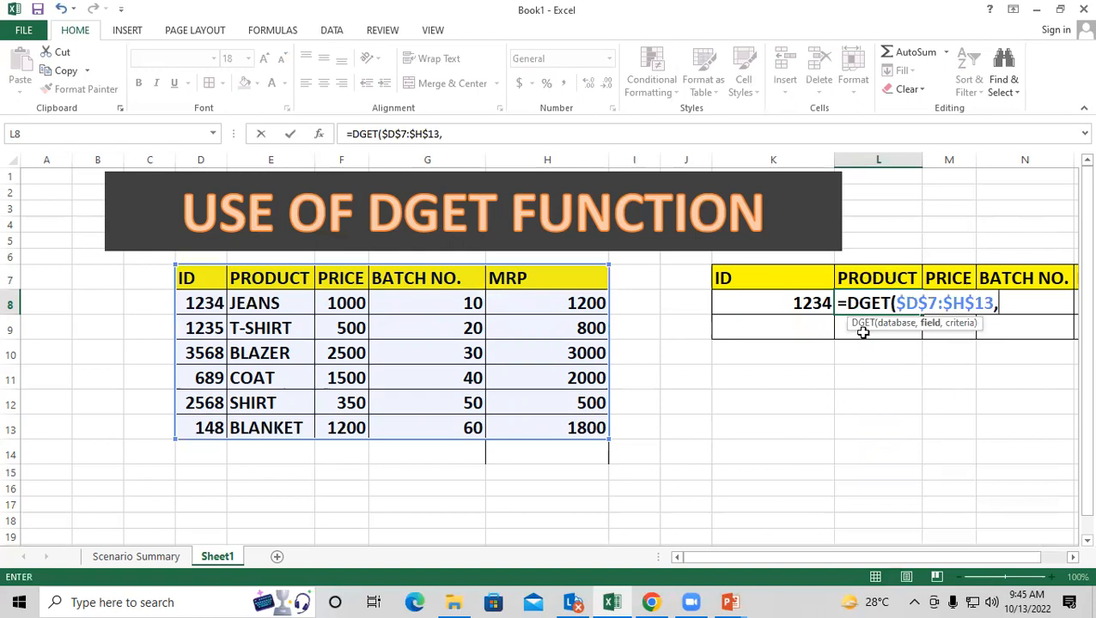
# Complete the L8 DGET formula with the PRODUCT header E7 as the field and K7:K8 as the criteria range.
pyautogui.click(257, 276)
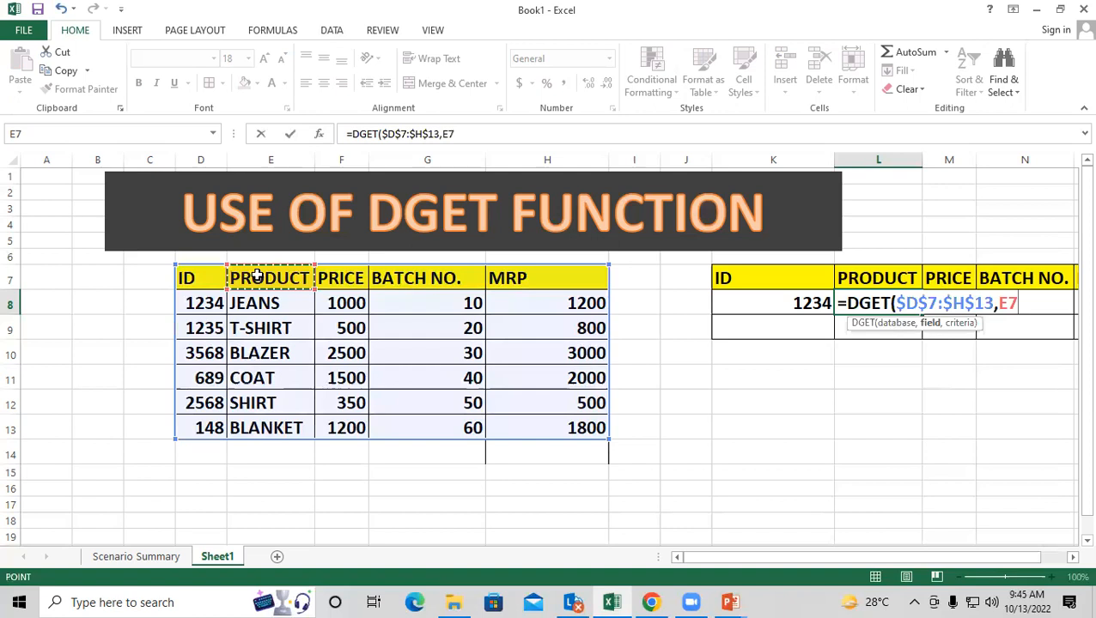
pyautogui.write(',')
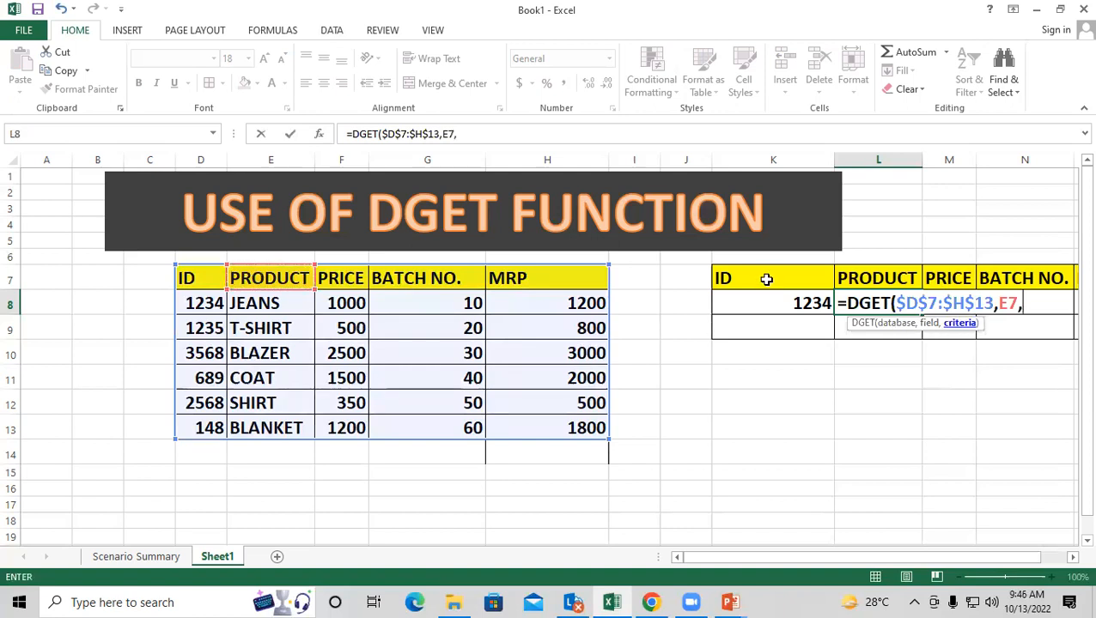
pyautogui.moveTo(767, 278); pyautogui.dragTo(773, 293)
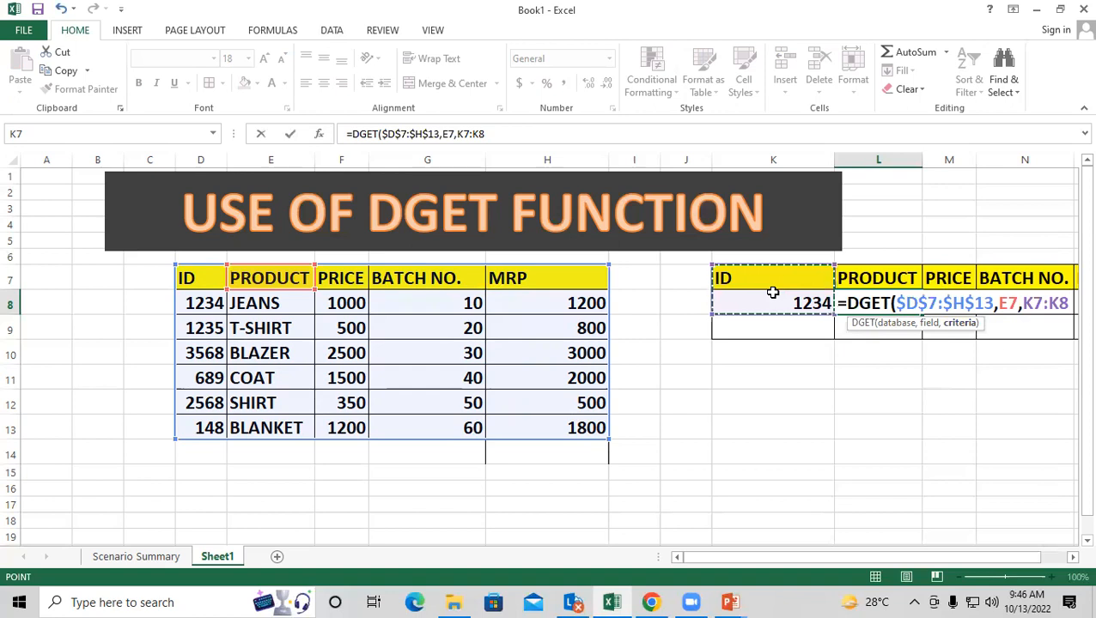
pyautogui.write(')')
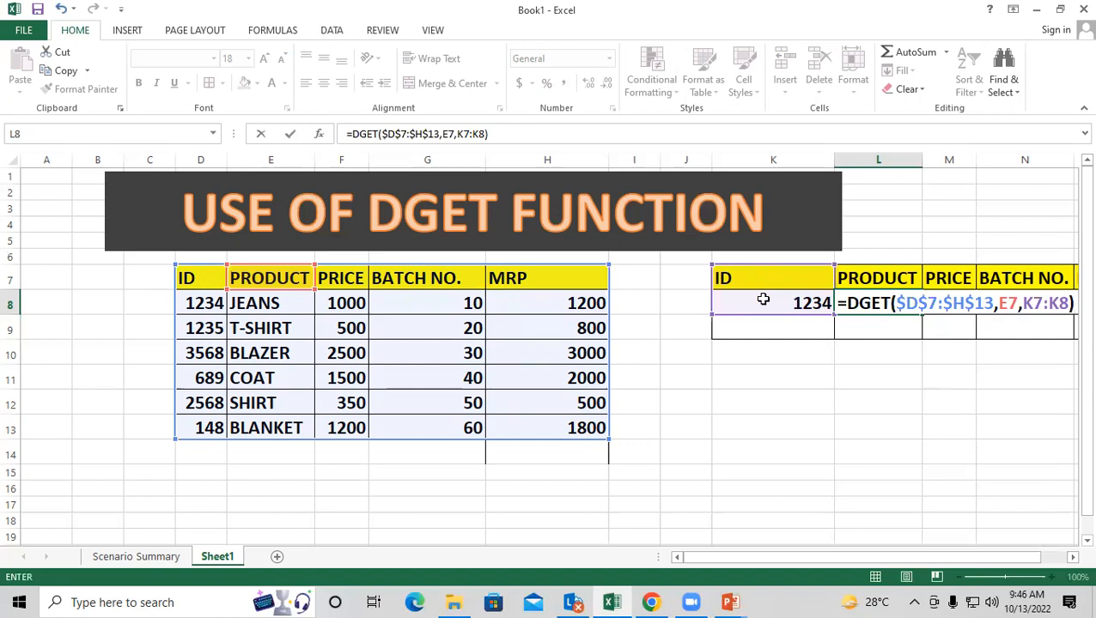
pyautogui.press('Return')
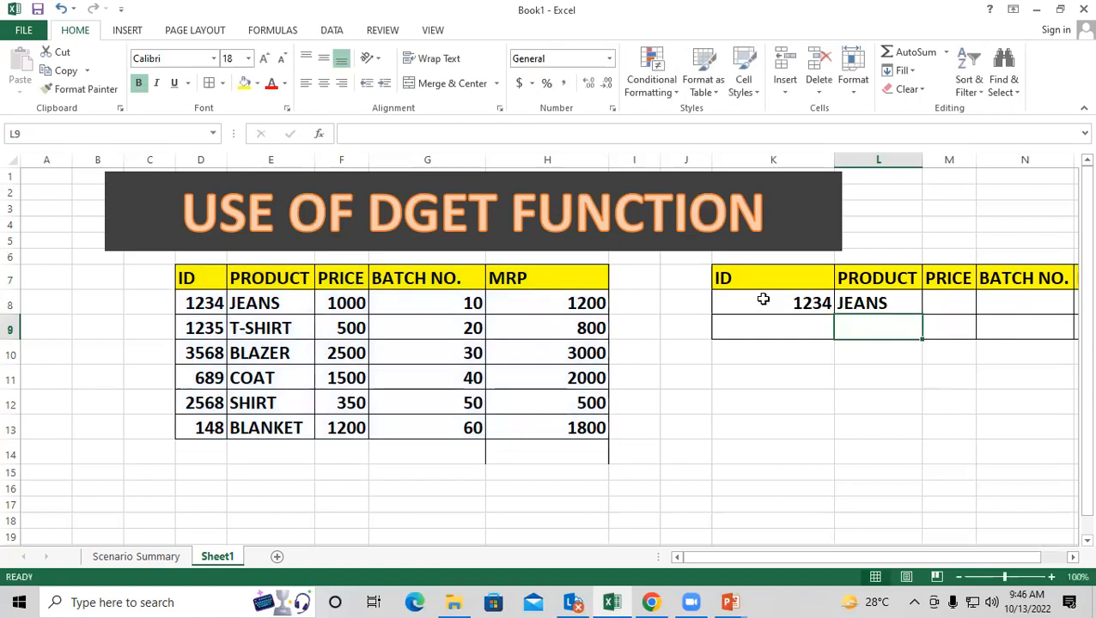
# Replace the field argument E7 in the L8 DGET formula with the column number 2.
pyautogui.click(762, 300)
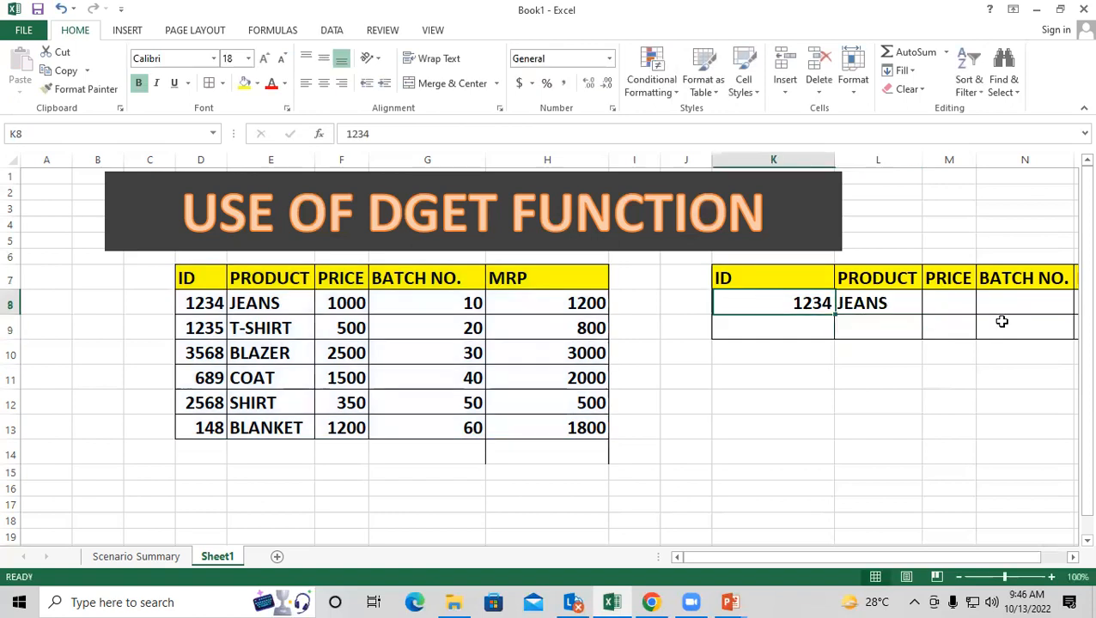
pyautogui.click(904, 303)
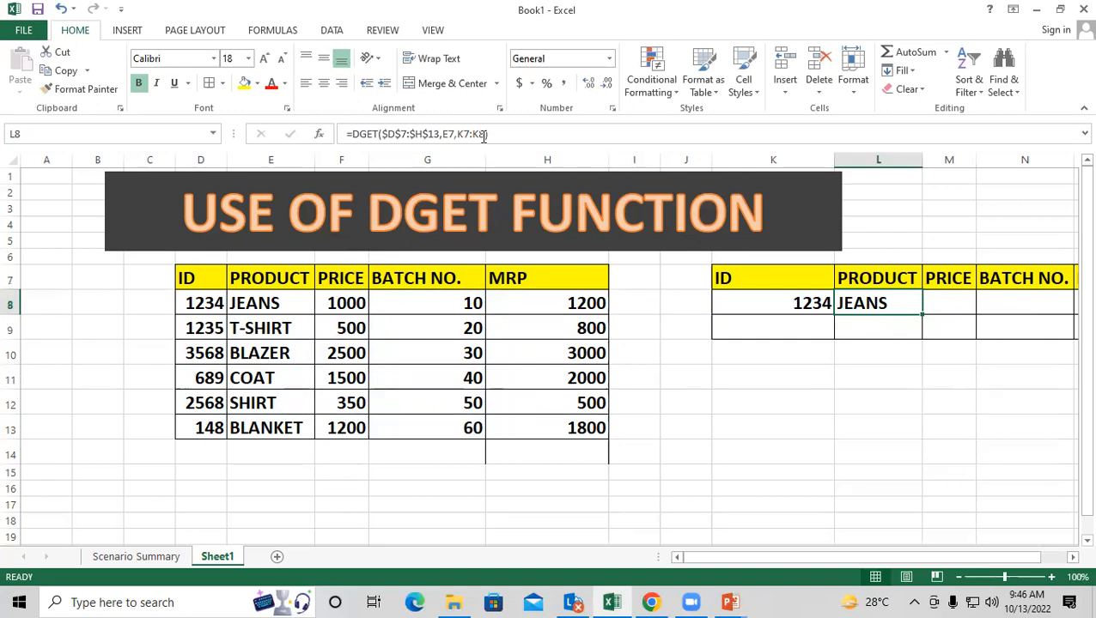
pyautogui.click(454, 134)
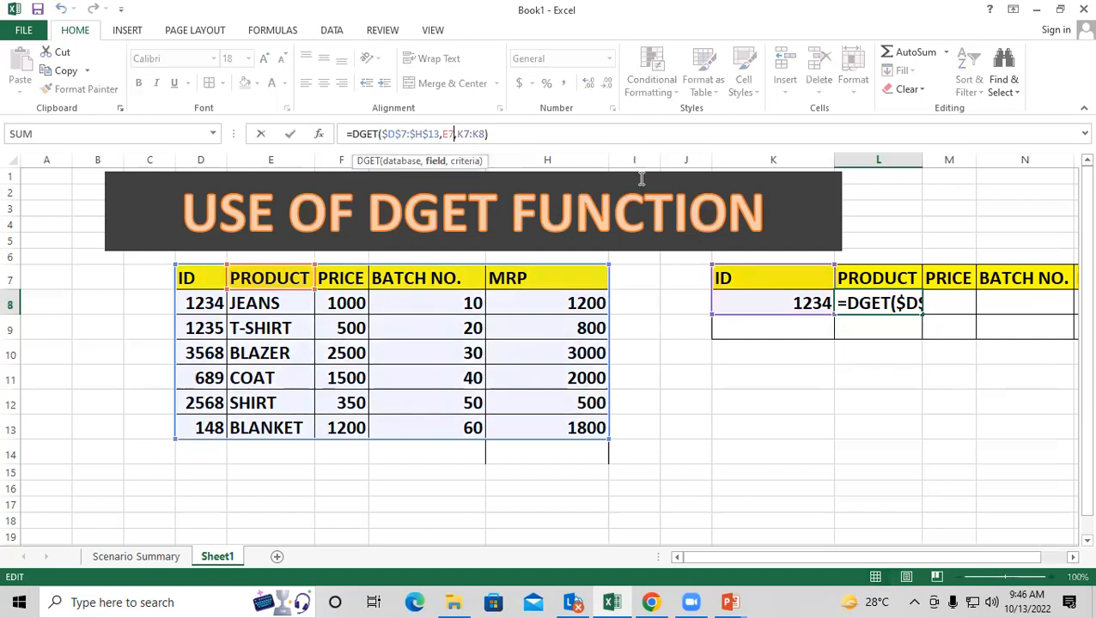
pyautogui.press('BackSpace')
pyautogui.press('BackSpace')
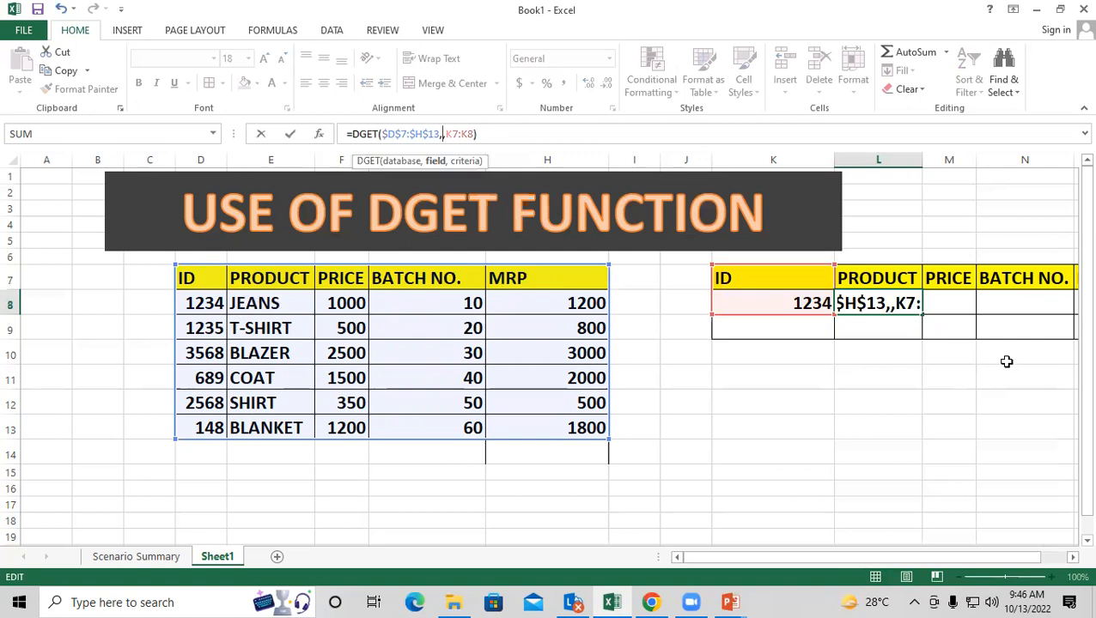
pyautogui.write('2')
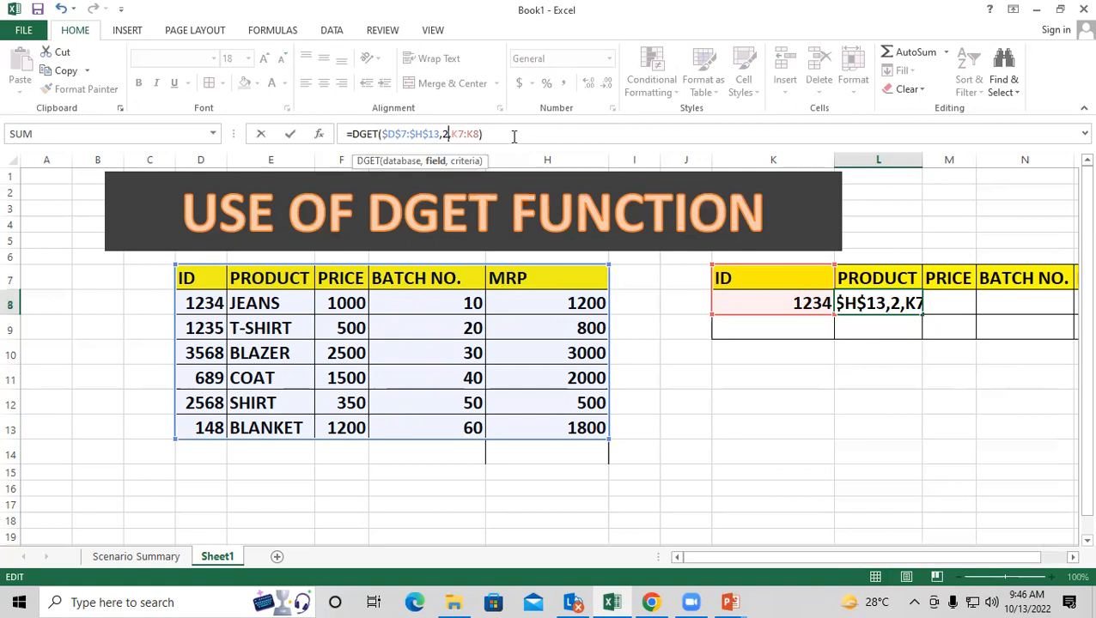
pyautogui.click(513, 135)
pyautogui.press('Return')
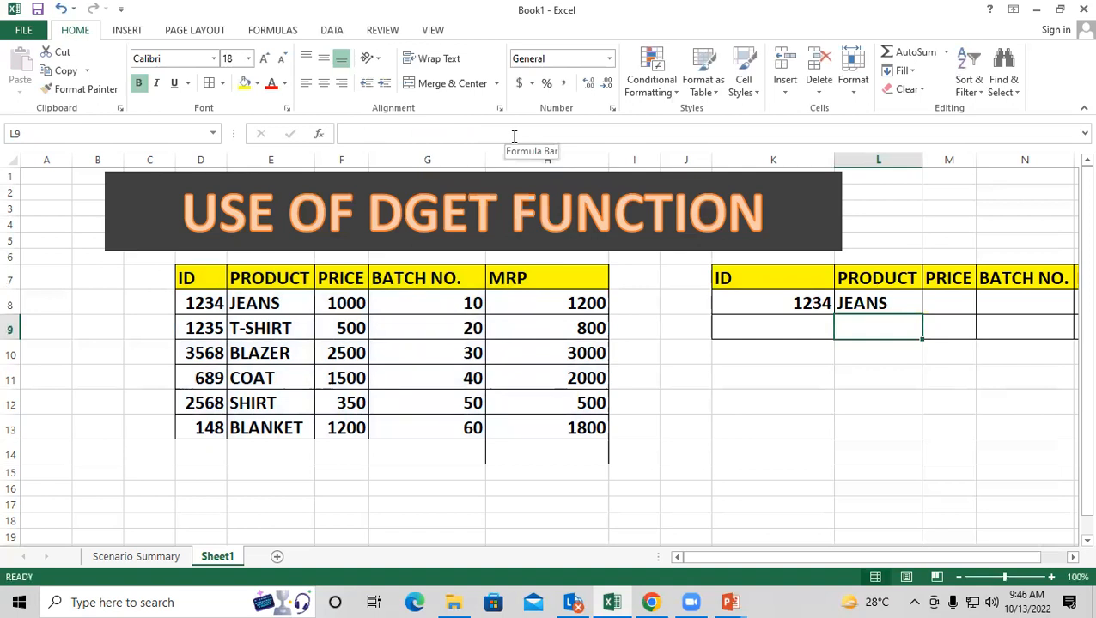
# Review the PRODUCT header, the lookup cells K8:L8, and the price and batch number in the JEANS row.
pyautogui.click(273, 287)
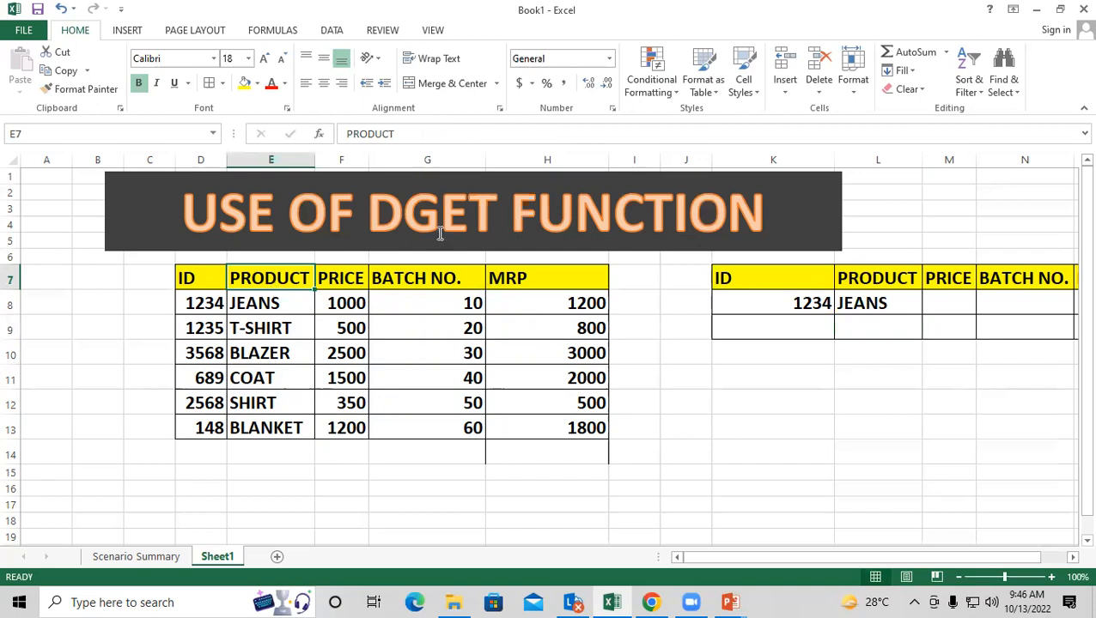
pyautogui.click(906, 303)
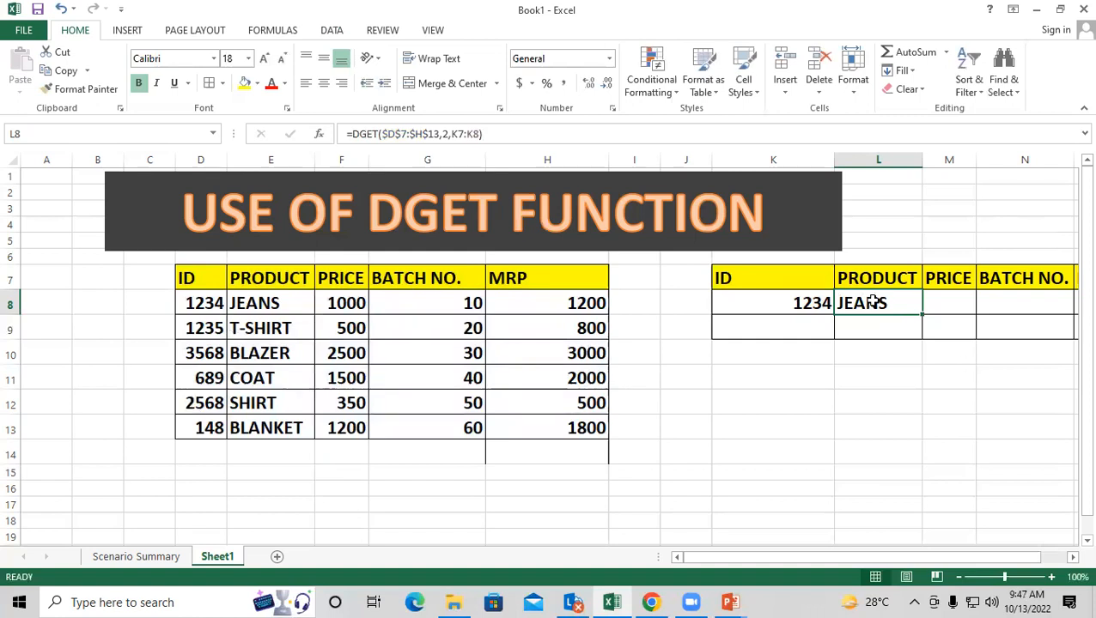
pyautogui.click(798, 306)
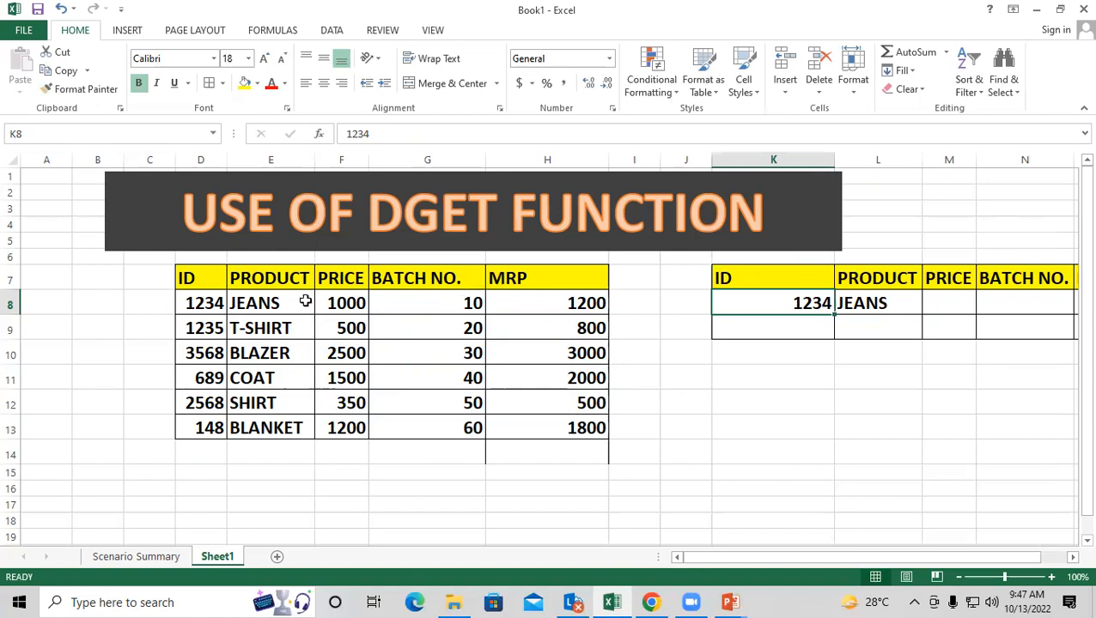
pyautogui.click(889, 303)
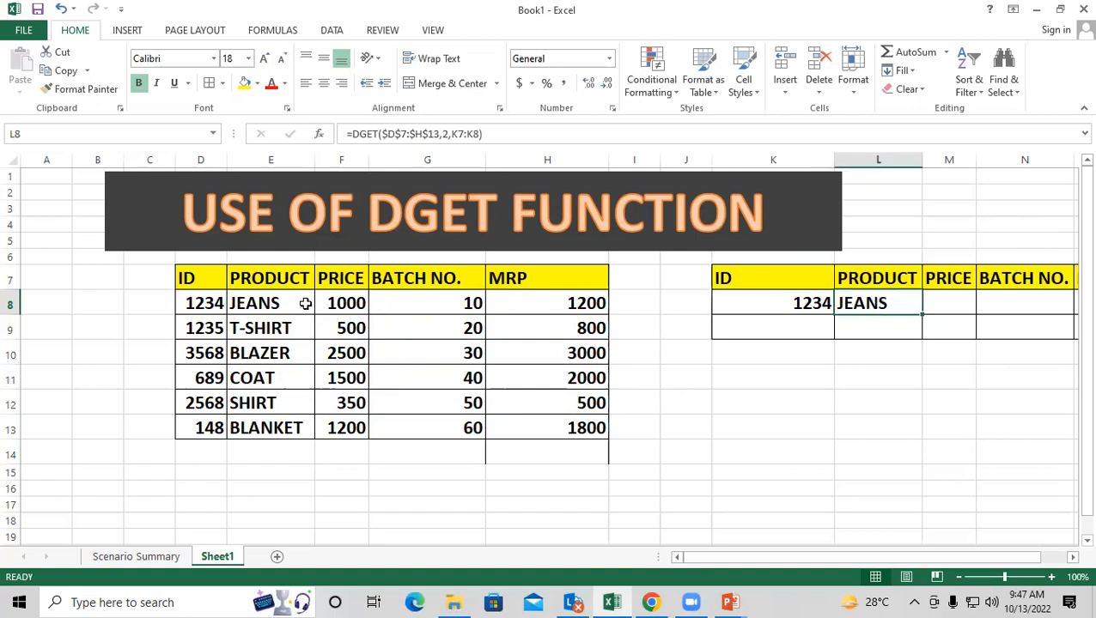
pyautogui.moveTo(366, 302); pyautogui.dragTo(420, 304)
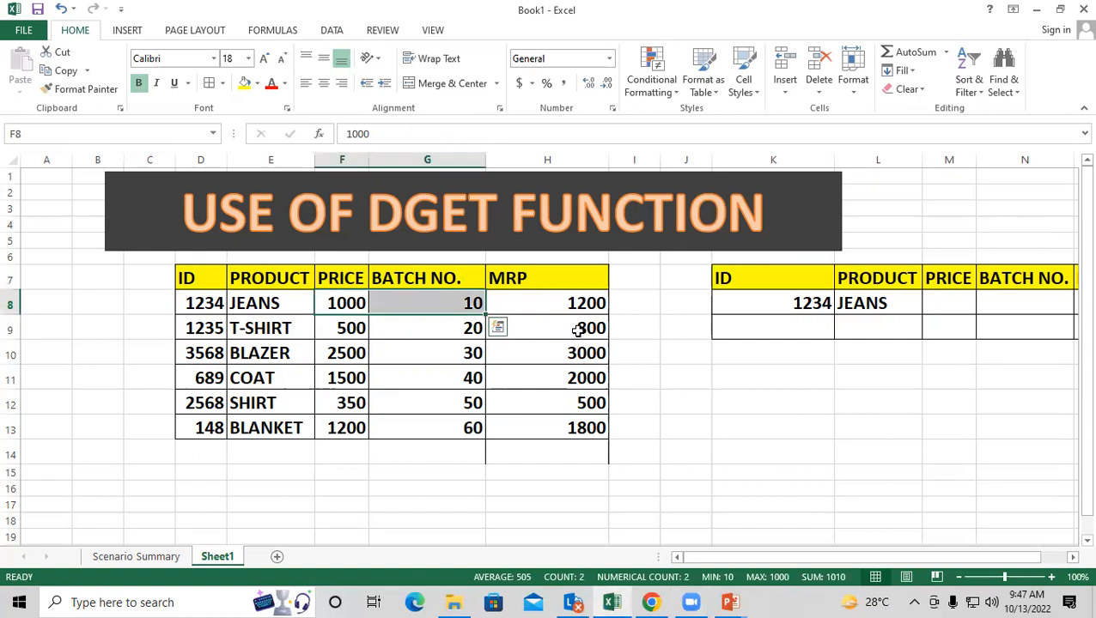
pyautogui.click(942, 301)
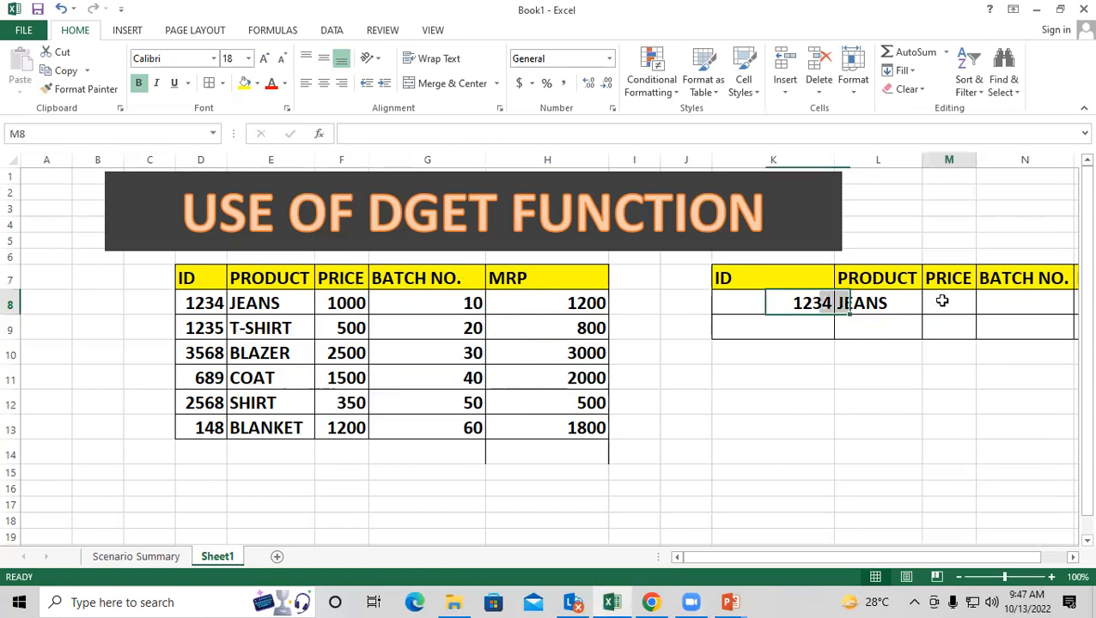
pyautogui.moveTo(936, 557); pyautogui.dragTo(988, 557)
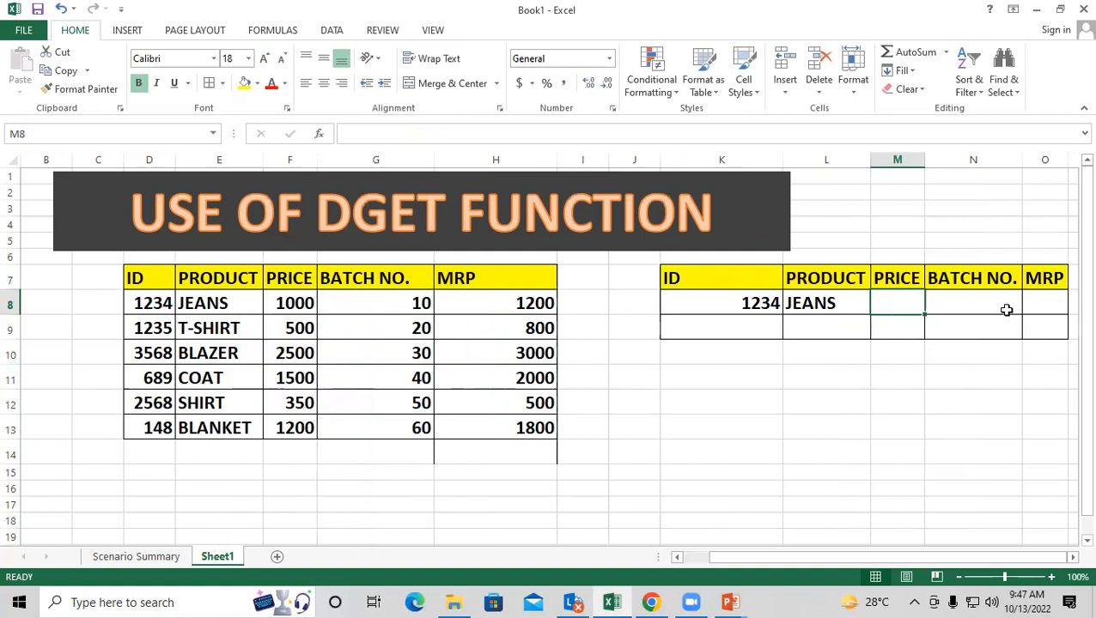
pyautogui.write('=VL')
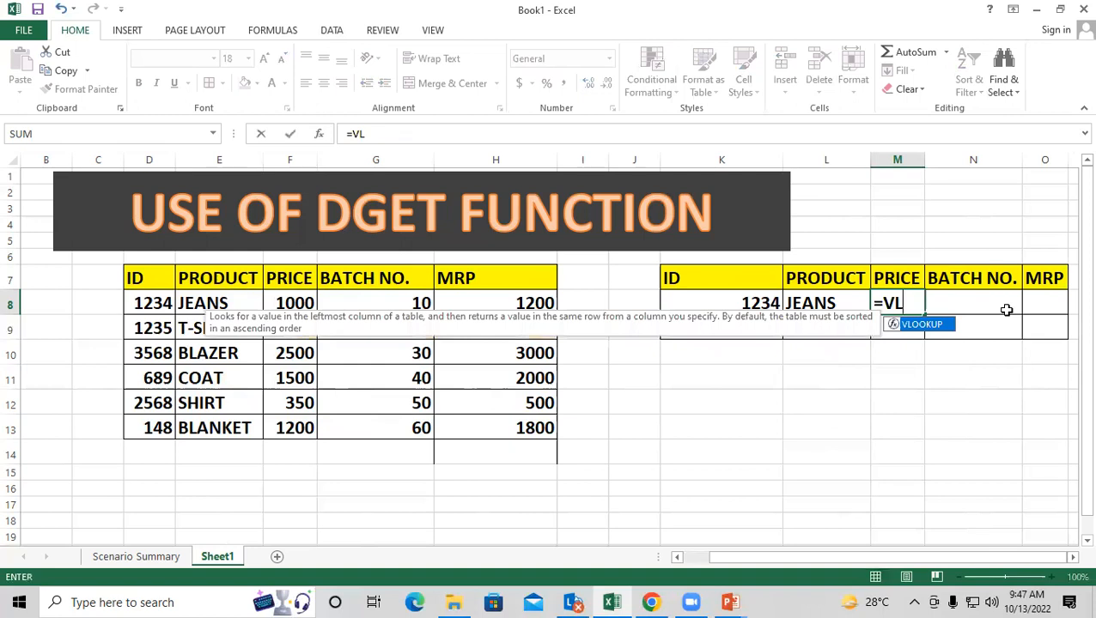
pyautogui.press('Escape')
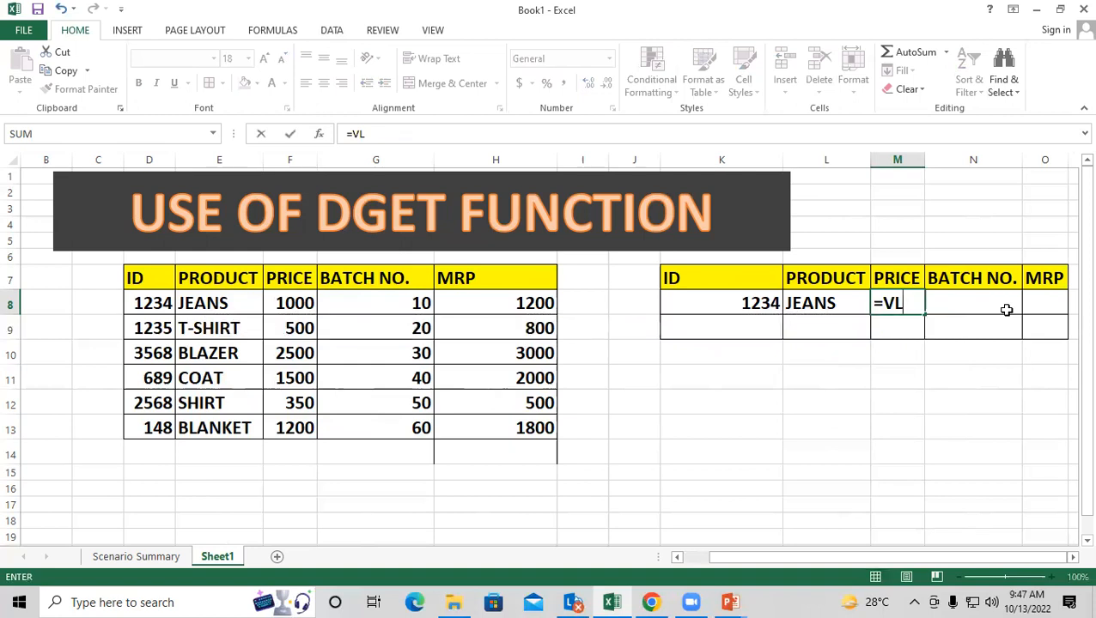
pyautogui.press('Escape')
pyautogui.click(730, 302)
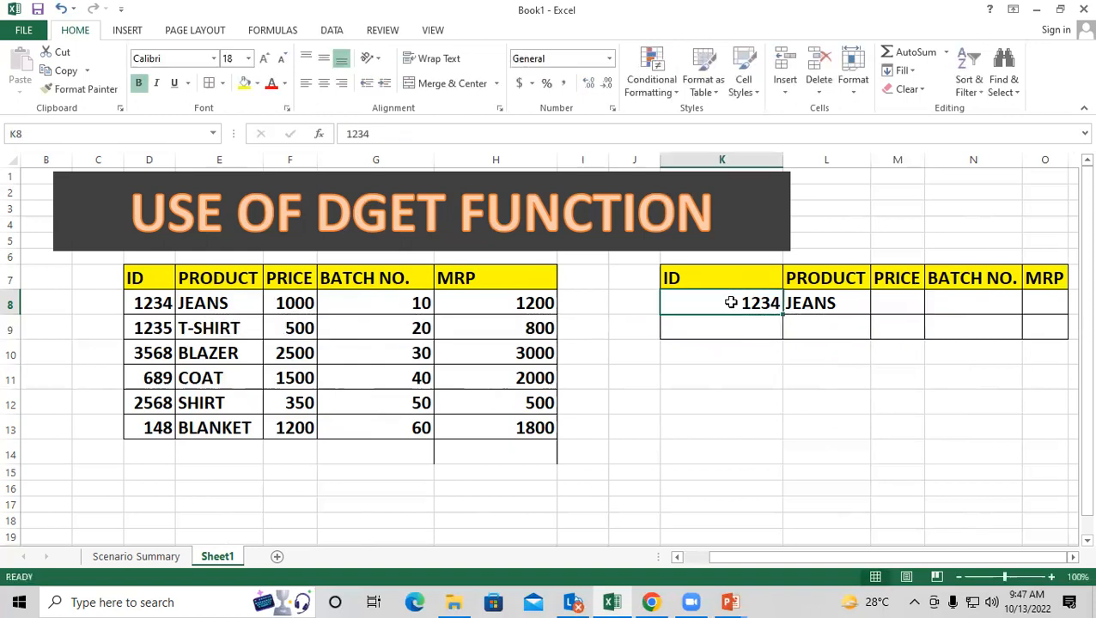
pyautogui.click(831, 296)
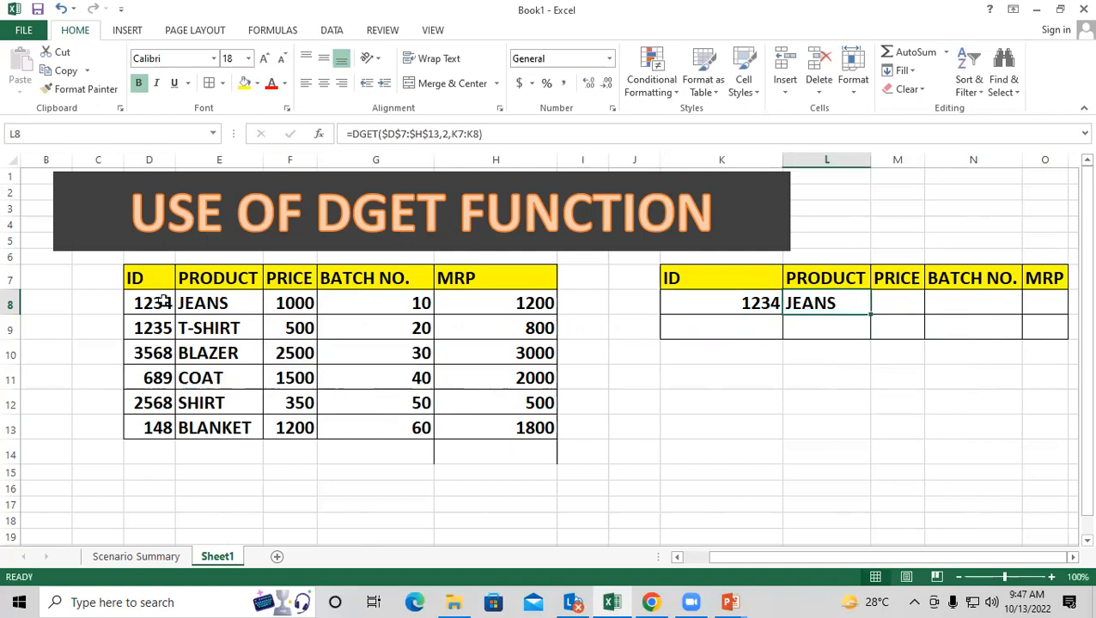
pyautogui.moveTo(151, 303); pyautogui.dragTo(292, 303)
pyautogui.moveTo(457, 305); pyautogui.dragTo(511, 306)
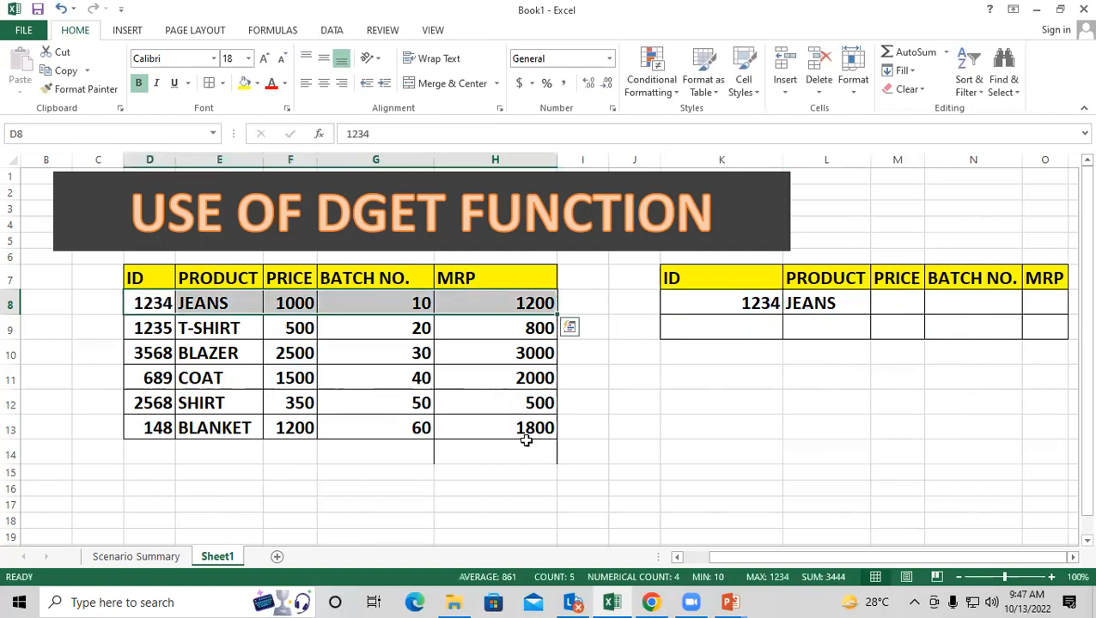
pyautogui.click(880, 304)
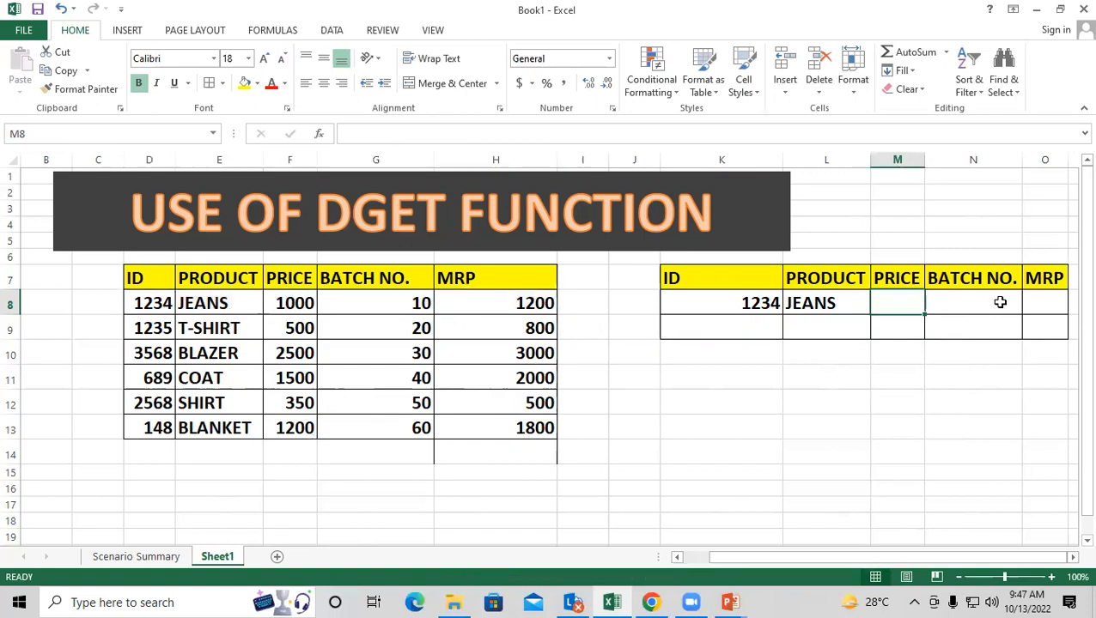
pyautogui.write('=VL')
pyautogui.press('Tab')
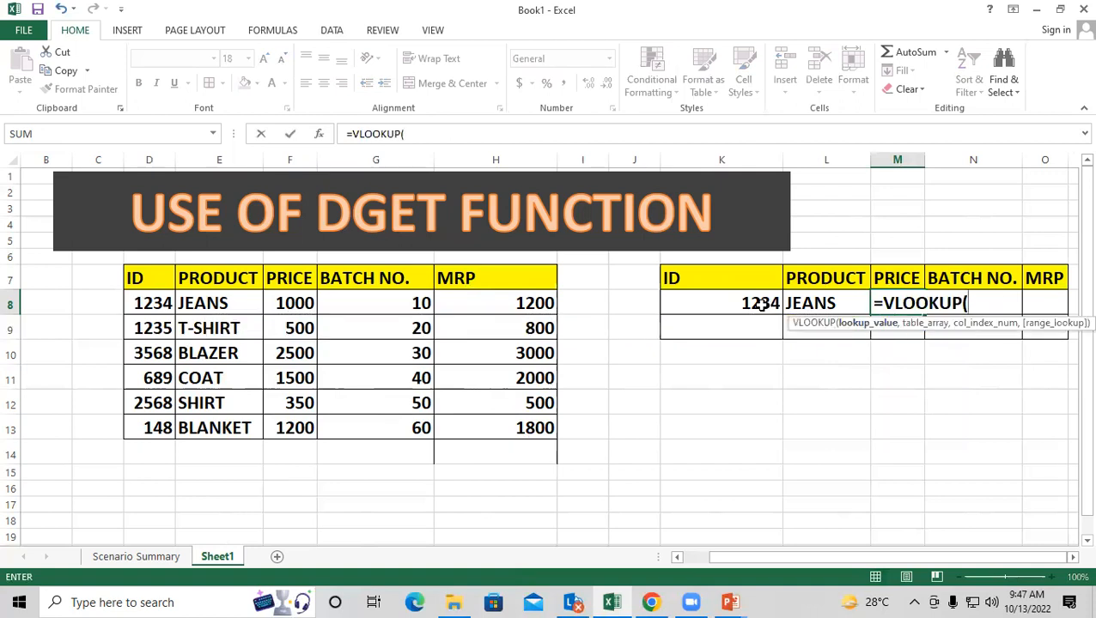
pyautogui.moveTo(761, 304); pyautogui.dragTo(817, 304)
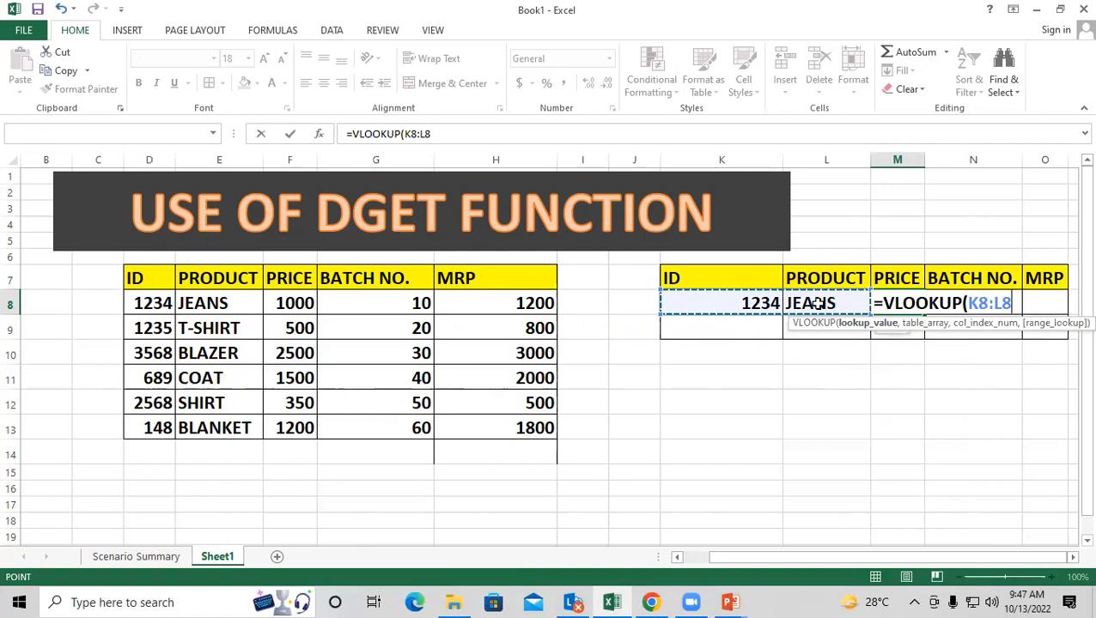
pyautogui.click(745, 297)
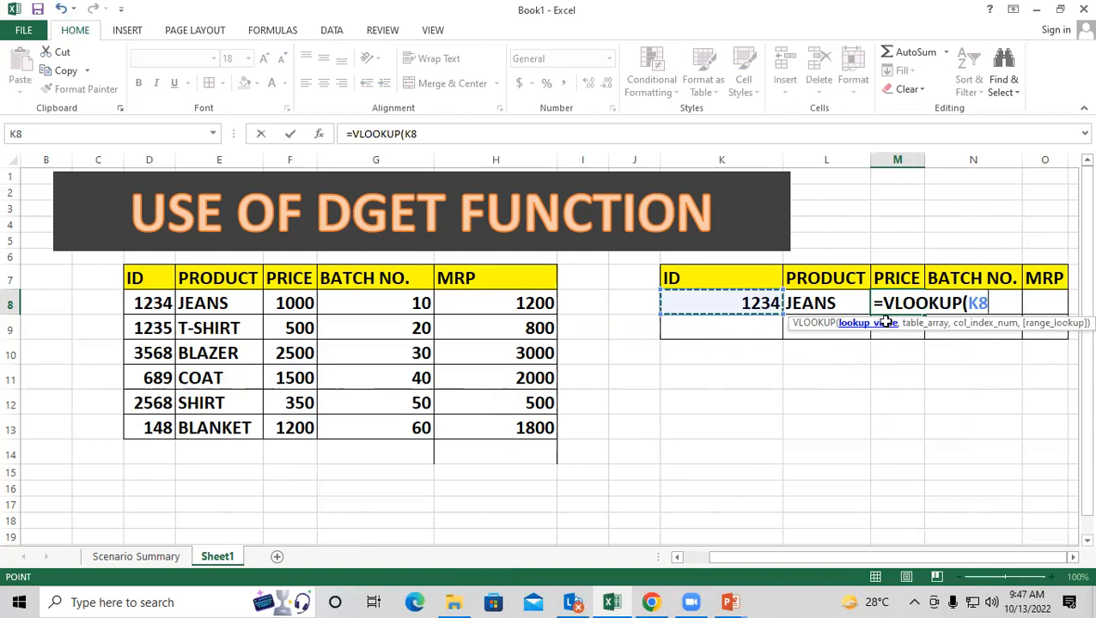
pyautogui.press('Escape')
# Begin a DGET formula in the PRICE cell M8 with the absolute range $D$7:$H$13 as the database.
pyautogui.write('=')
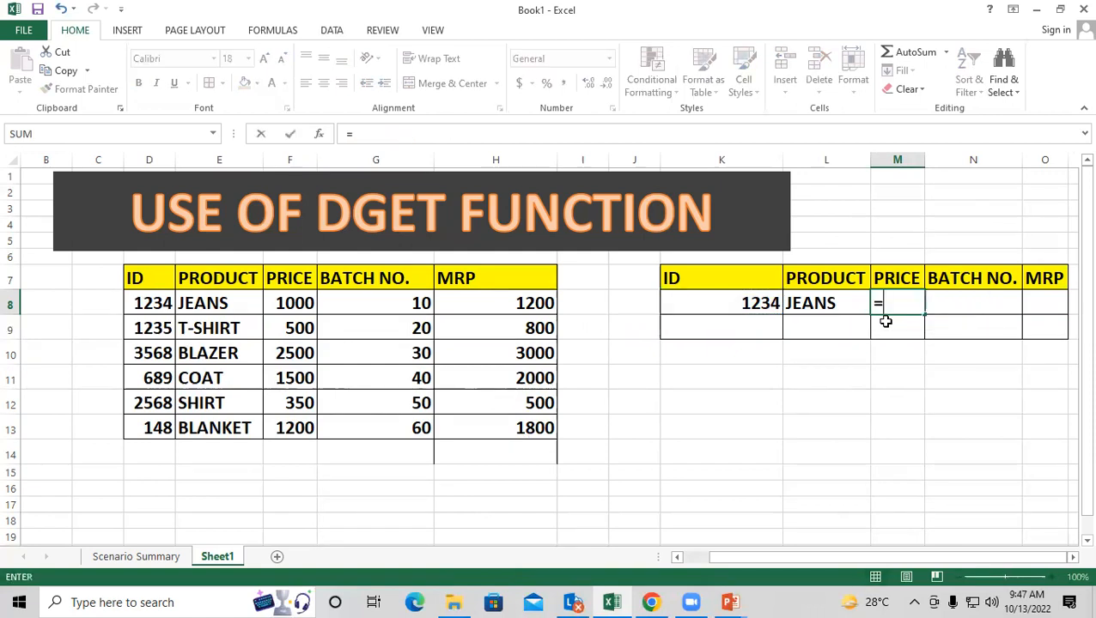
pyautogui.write('DGE')
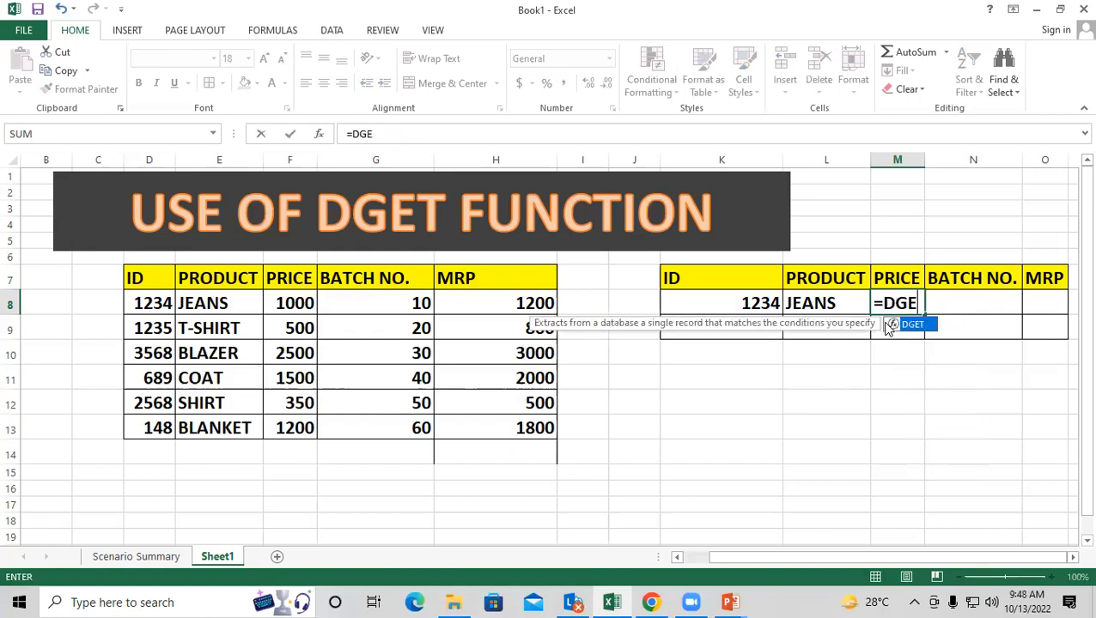
pyautogui.press('Tab')
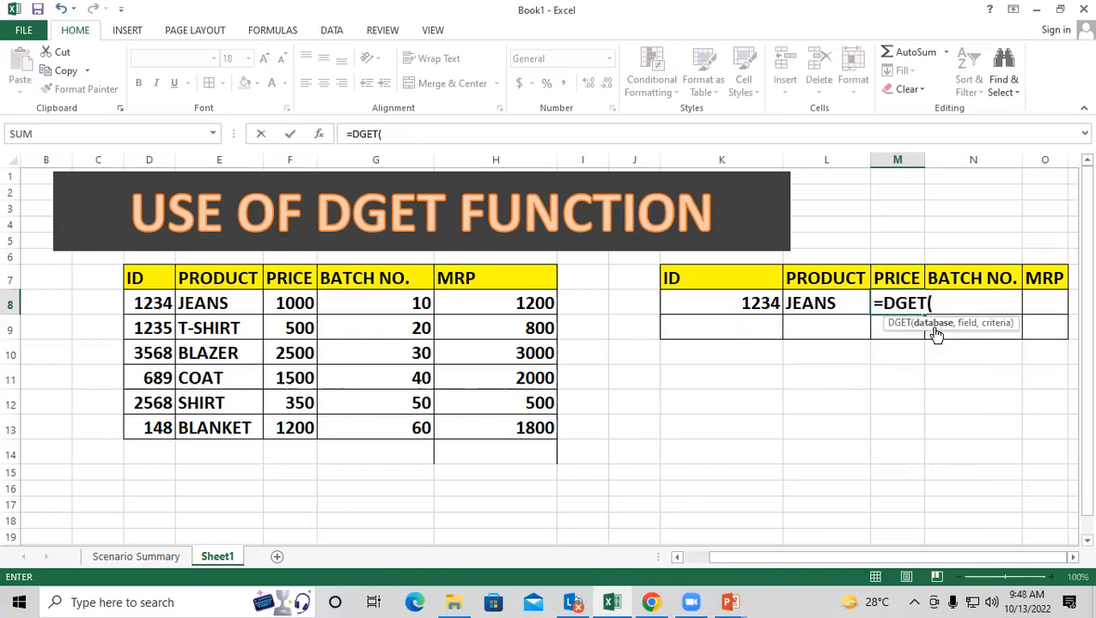
pyautogui.click(156, 280)
pyautogui.moveTo(384, 394); pyautogui.dragTo(526, 431)
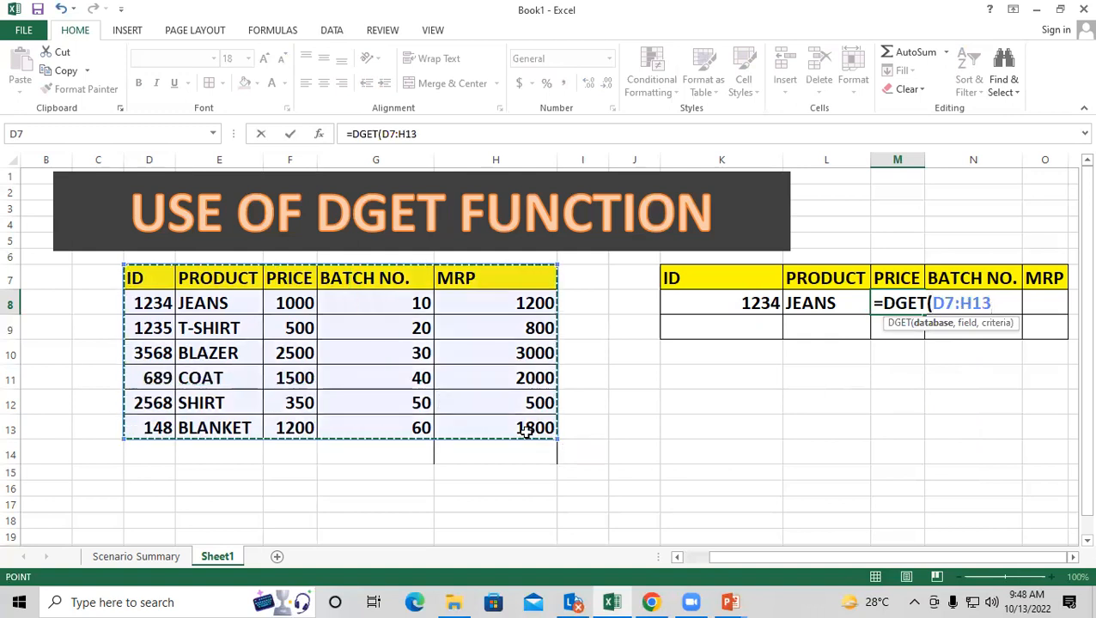
pyautogui.press('F4')
pyautogui.write(',')
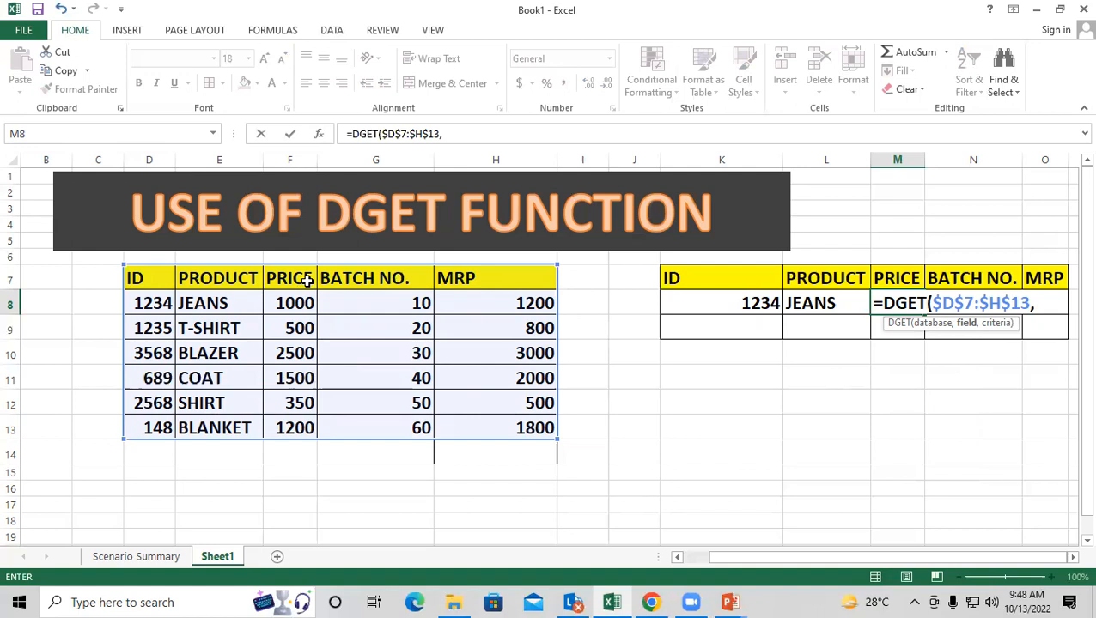
# Try the text "PRICE" and the column number 3 as the field argument of the M8 DGET formula.
pyautogui.write('"PRICE')
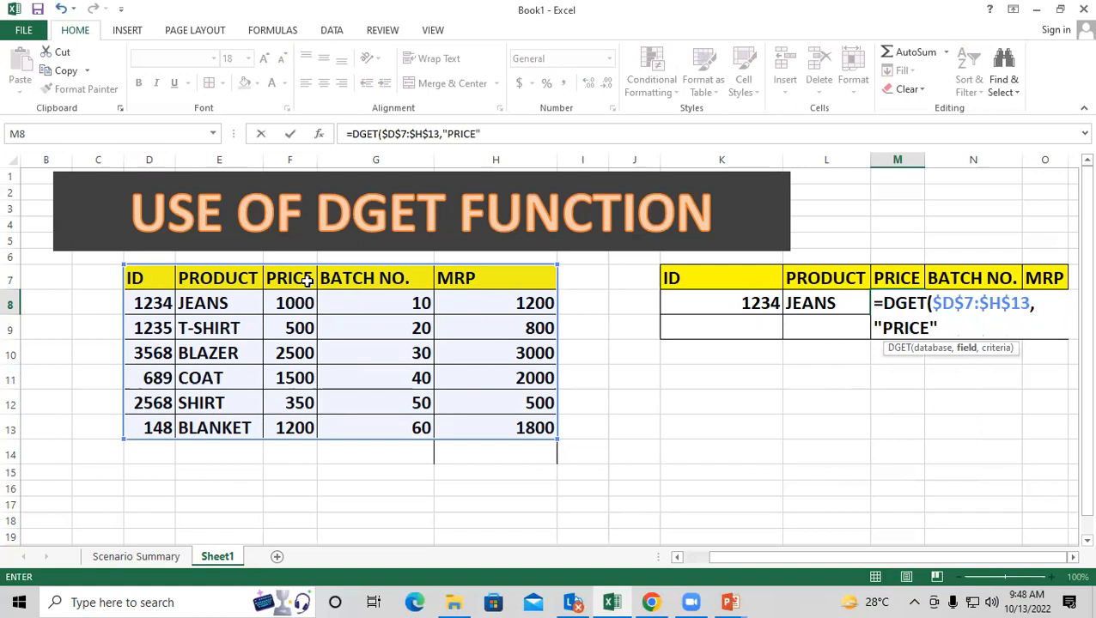
pyautogui.press('BackSpace')
pyautogui.press('BackSpace')
pyautogui.press('BackSpace')
pyautogui.press('BackSpace')
pyautogui.press('BackSpace')
pyautogui.press('BackSpace')
pyautogui.press('BackSpace')
pyautogui.write('3')
pyautogui.write(',')
pyautogui.press('BackSpace')
pyautogui.press('BackSpace')
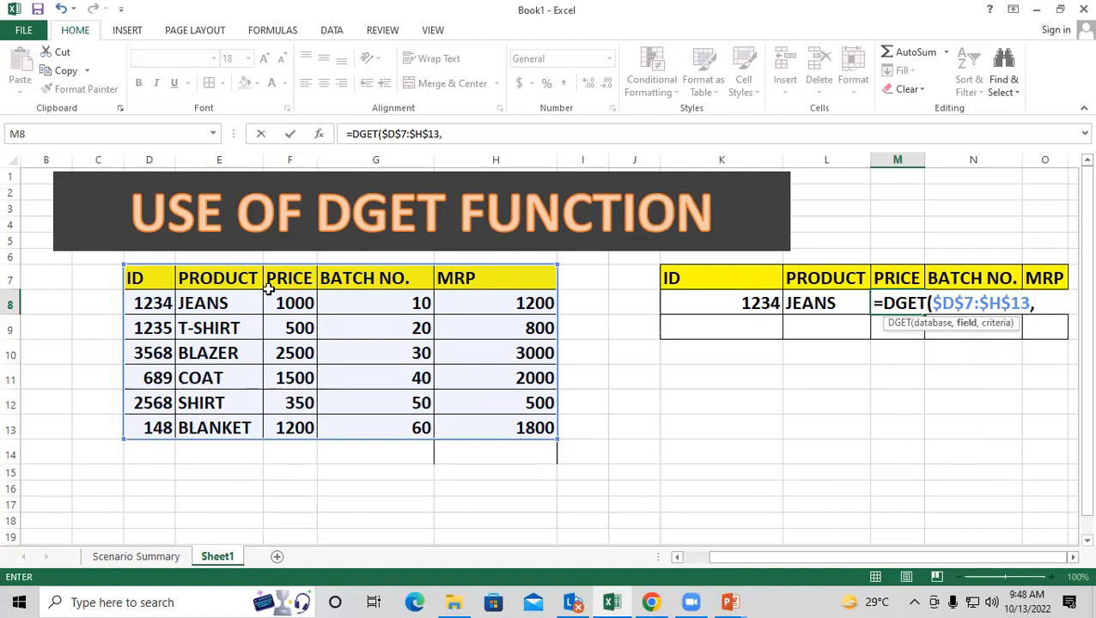
# Complete the M8 DGET formula with the PRICE header F7 as the field and K7:L8 as the criteria range.
pyautogui.click(288, 278)
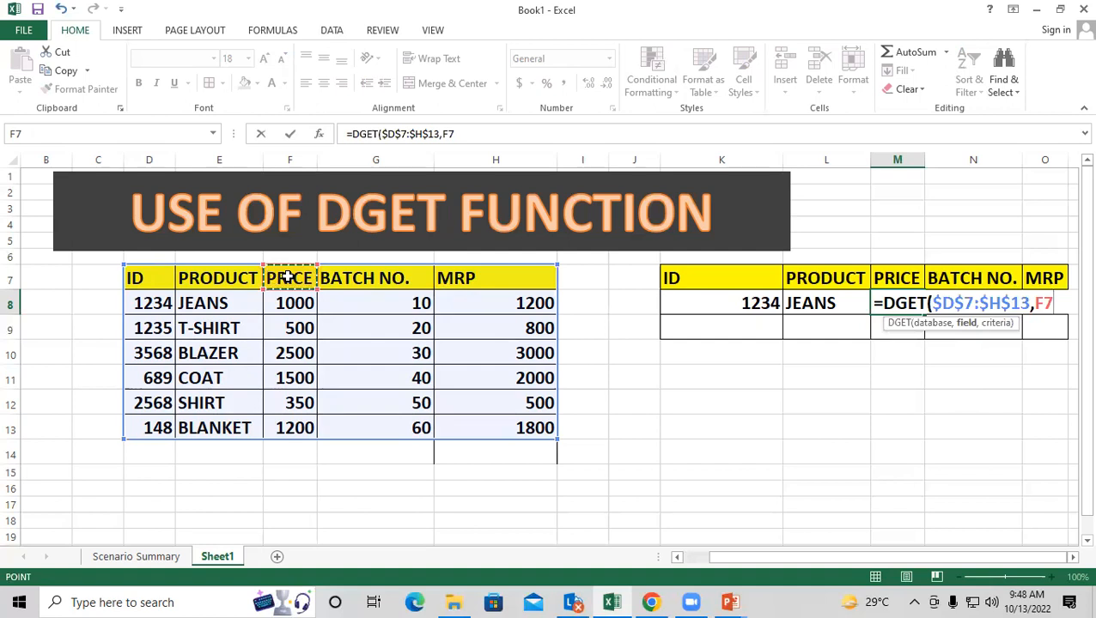
pyautogui.write(',')
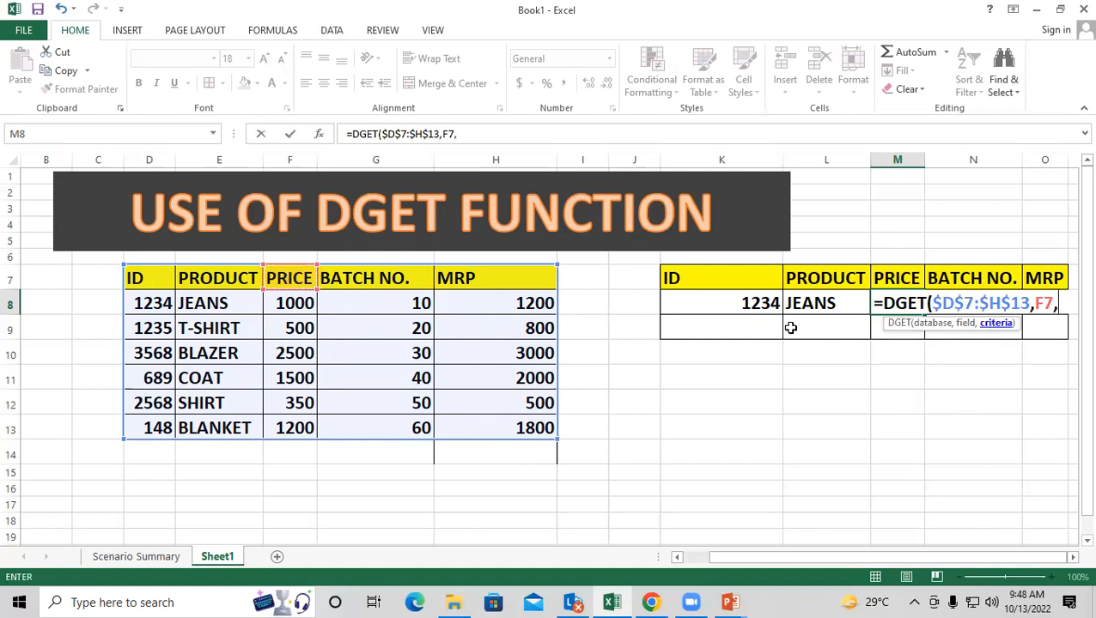
pyautogui.click(716, 277)
pyautogui.moveTo(762, 296); pyautogui.dragTo(804, 296)
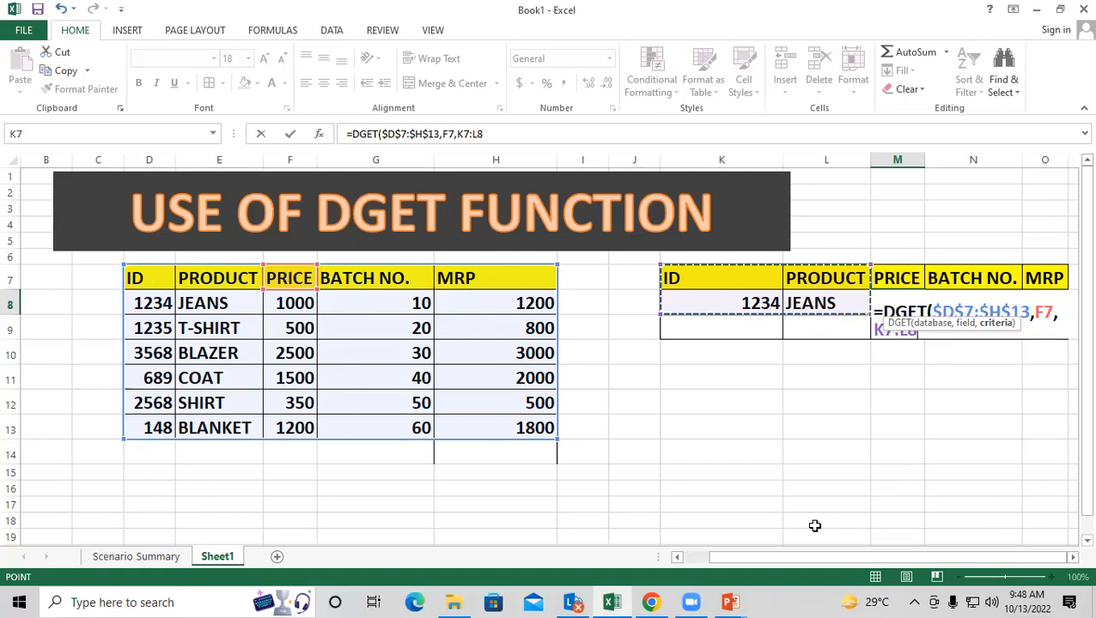
pyautogui.write(')')
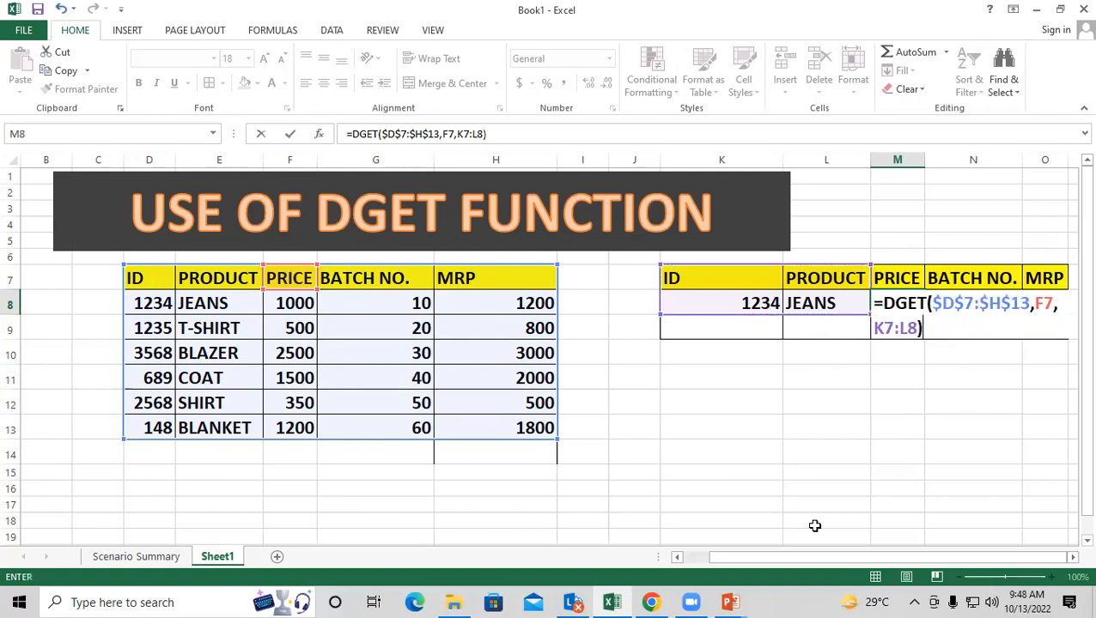
pyautogui.press('Return')
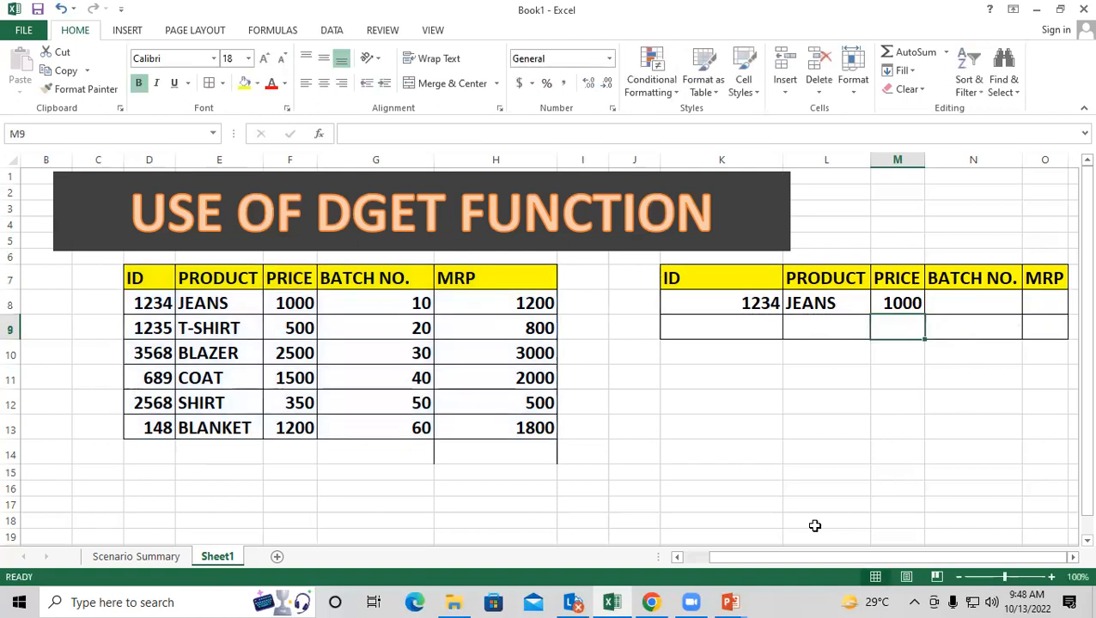
# Fill the M8 DGET formula across N8:O8 and compare the results with the JEANS row of the source table.
pyautogui.click(897, 311)
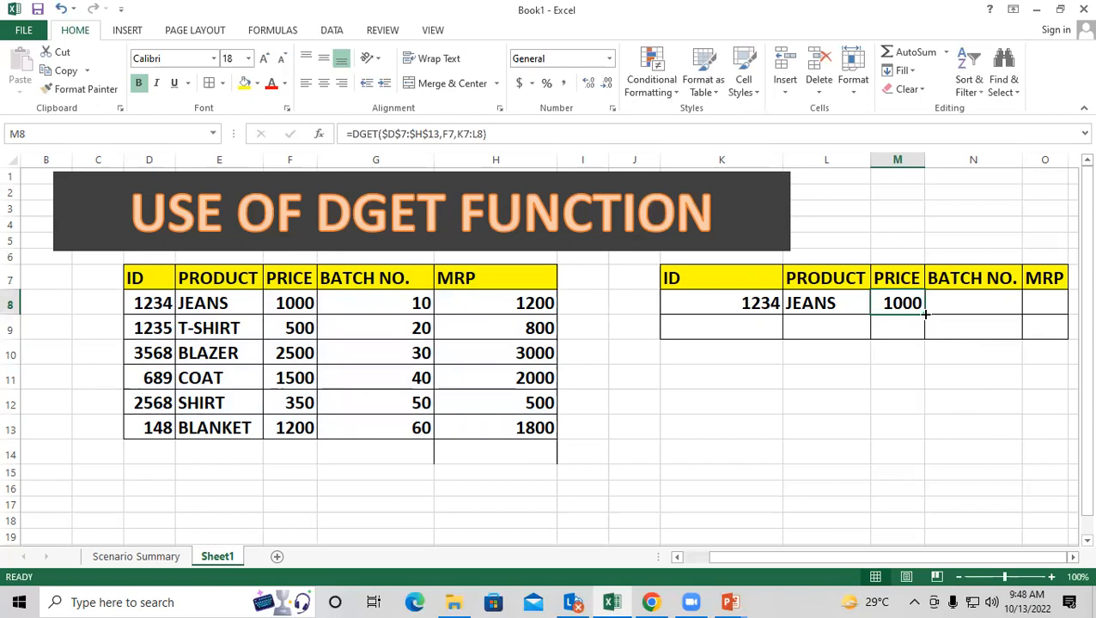
pyautogui.moveTo(926, 317); pyautogui.dragTo(1044, 313)
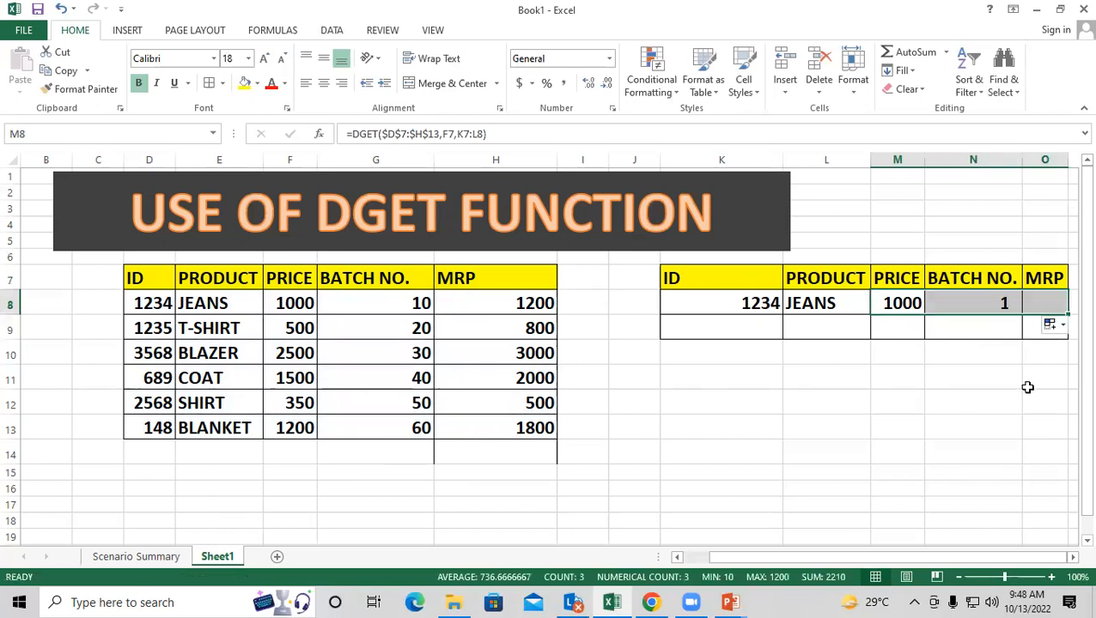
pyautogui.moveTo(338, 311); pyautogui.dragTo(468, 307)
pyautogui.moveTo(823, 589); pyautogui.dragTo(840, 596)
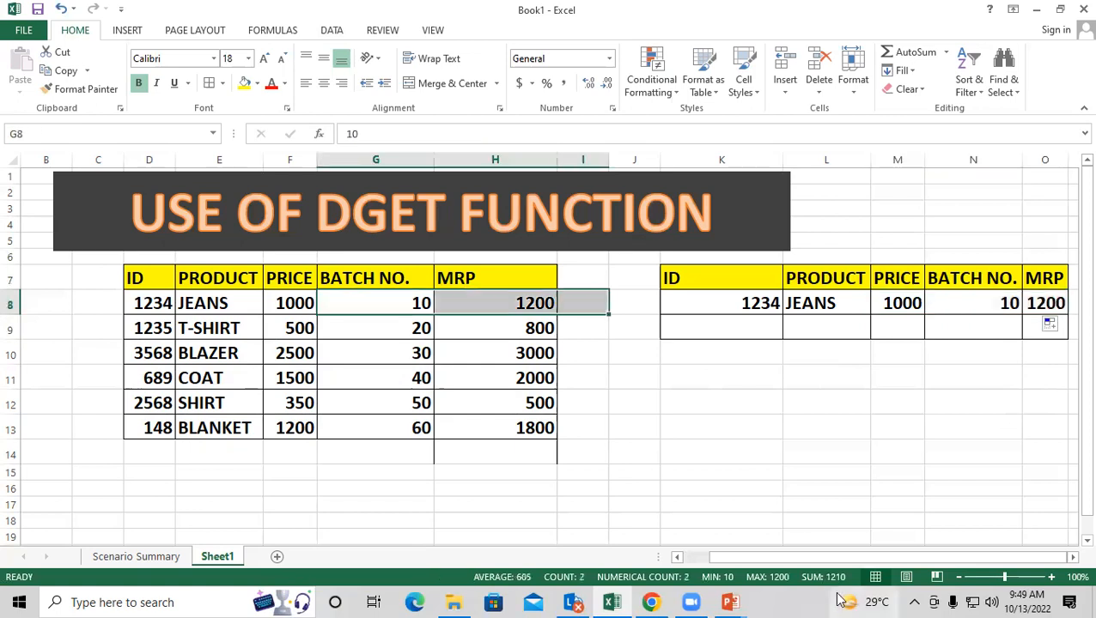
pyautogui.moveTo(843, 599)
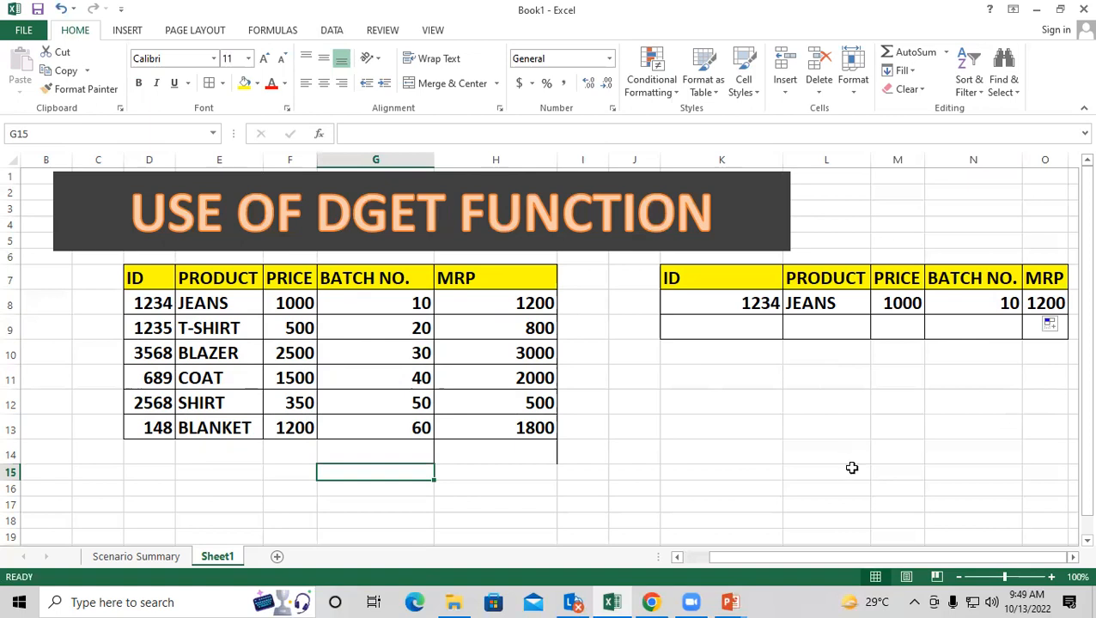
# Clear the filled formulas from the BATCH NO. and MRP cells N8:O8.
pyautogui.moveTo(812, 304); pyautogui.dragTo(1013, 308)
pyautogui.click(919, 344)
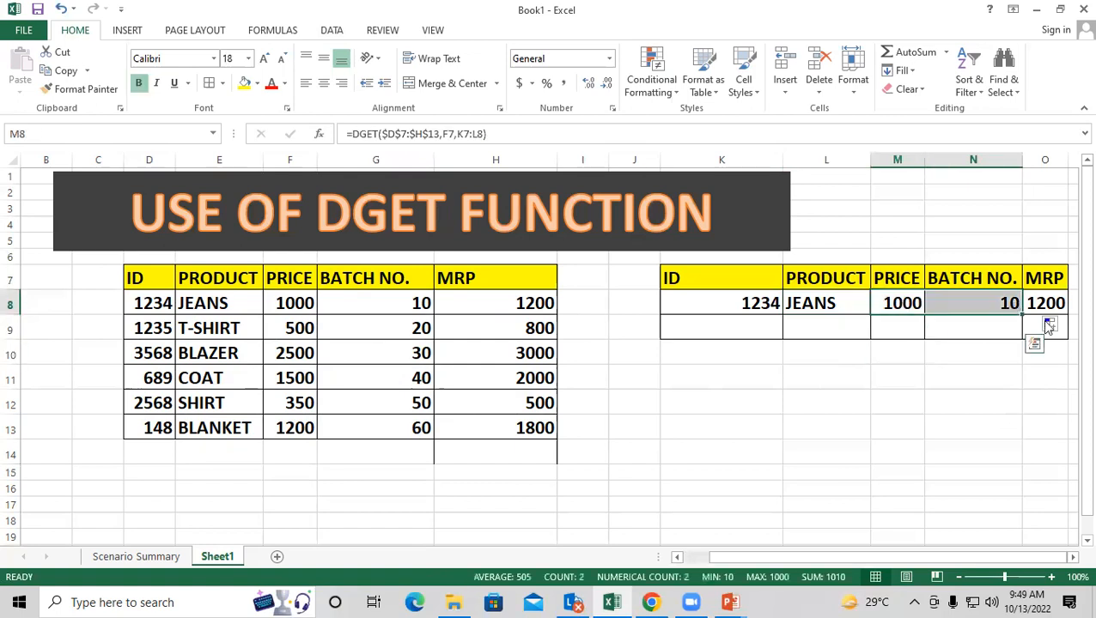
pyautogui.click(962, 374)
pyautogui.moveTo(998, 301); pyautogui.dragTo(1041, 302)
pyautogui.press('Delete')
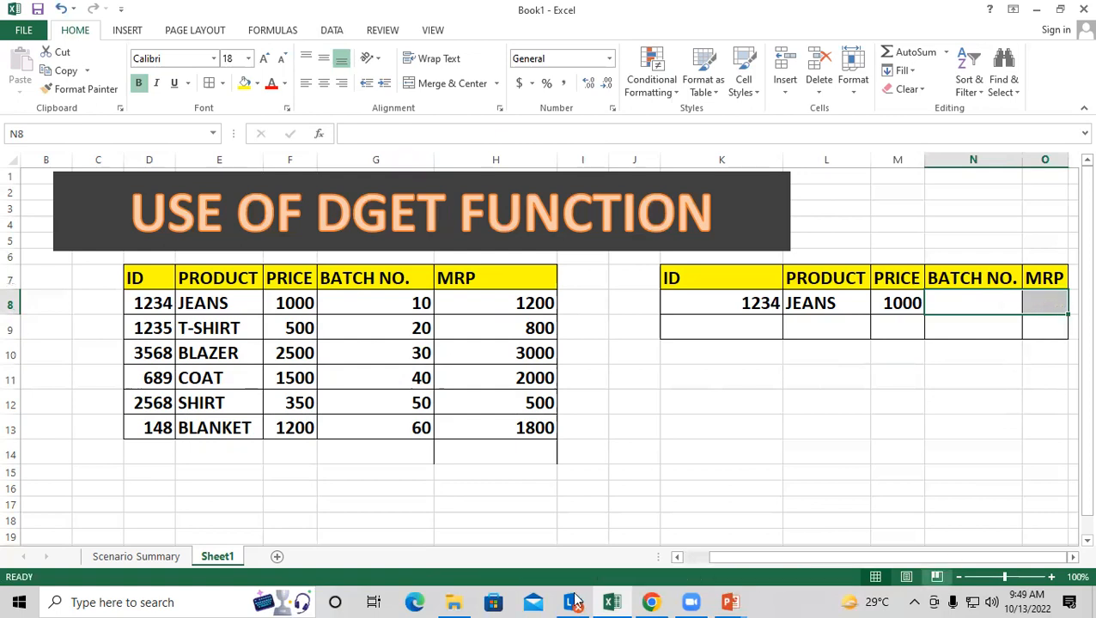
# Create a duplicate record in row 12 by setting its ID to 1234 and its product to JEANS, and check L8:M8.
pyautogui.click(149, 407)
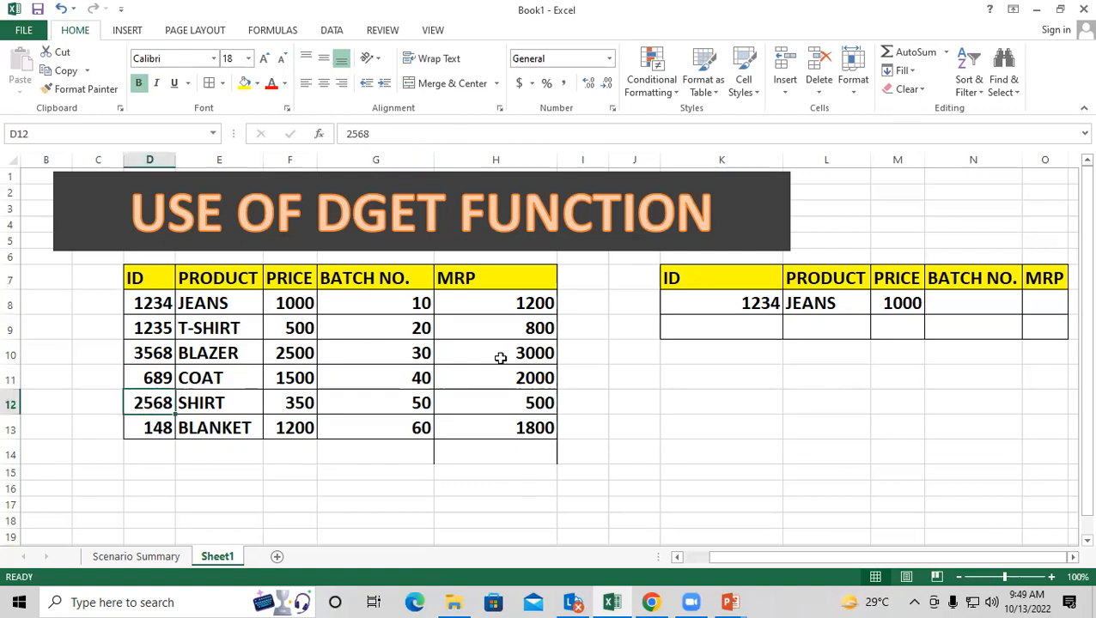
pyautogui.write('1234')
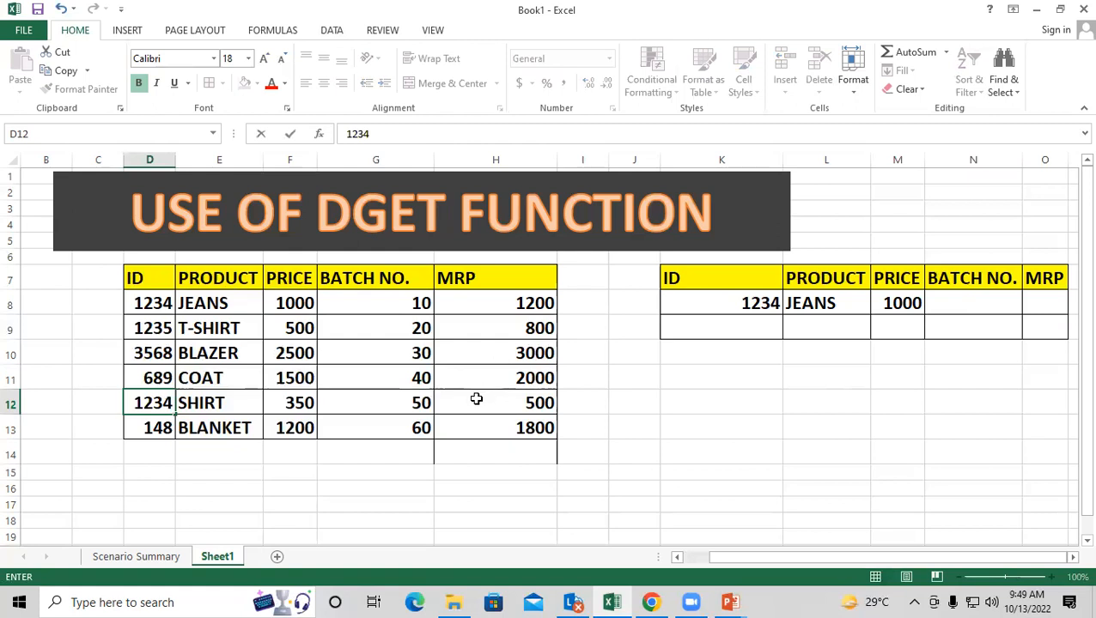
pyautogui.press('Tab')
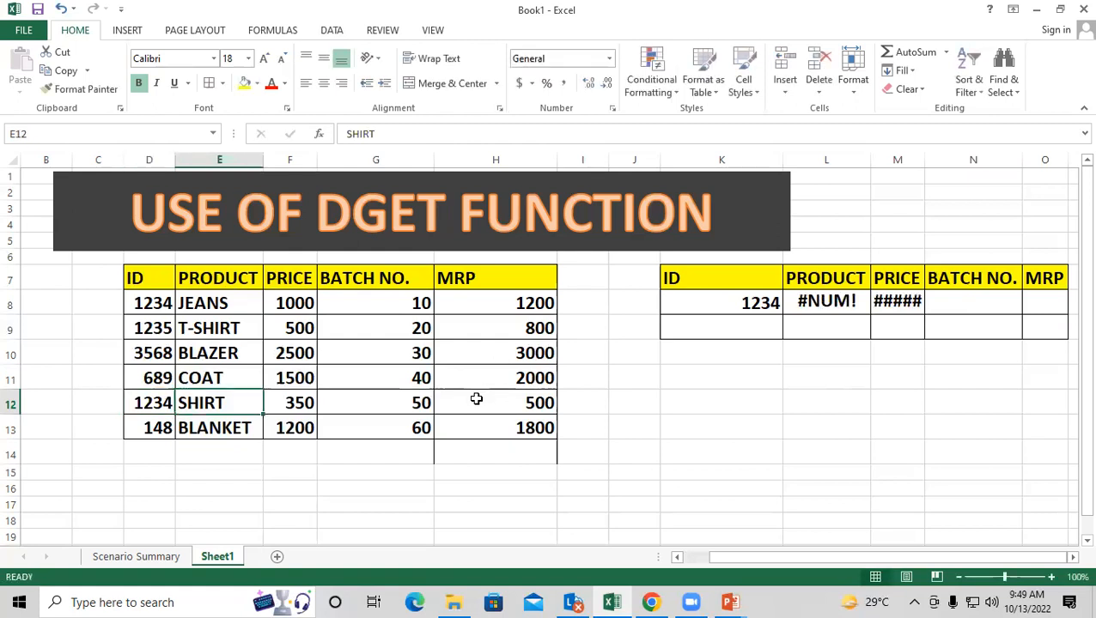
pyautogui.write('JEANS')
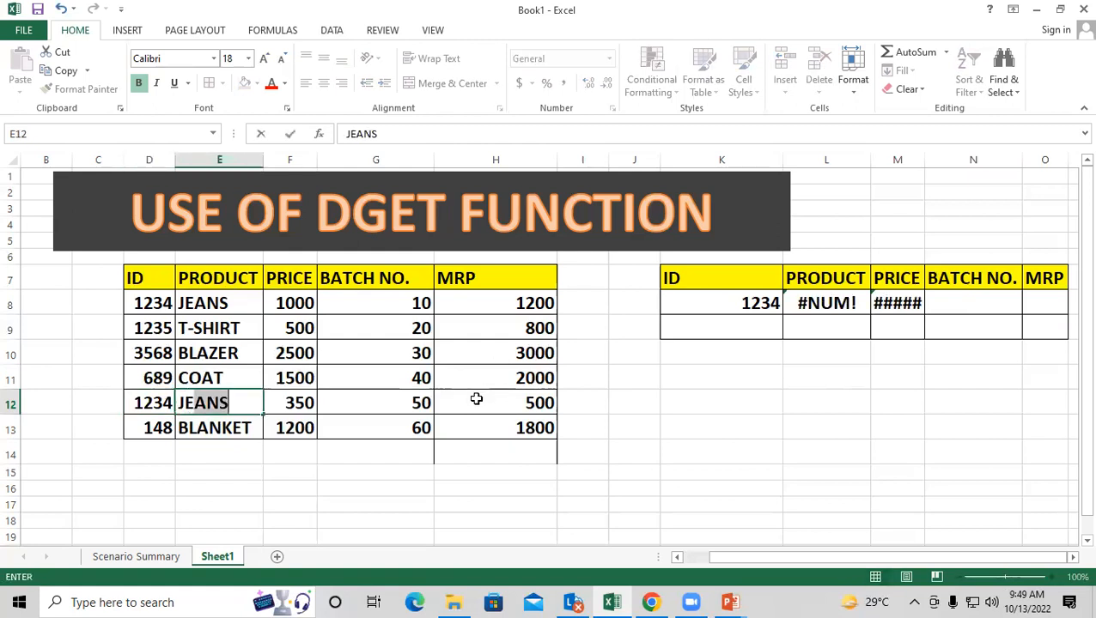
pyautogui.press('Tab')
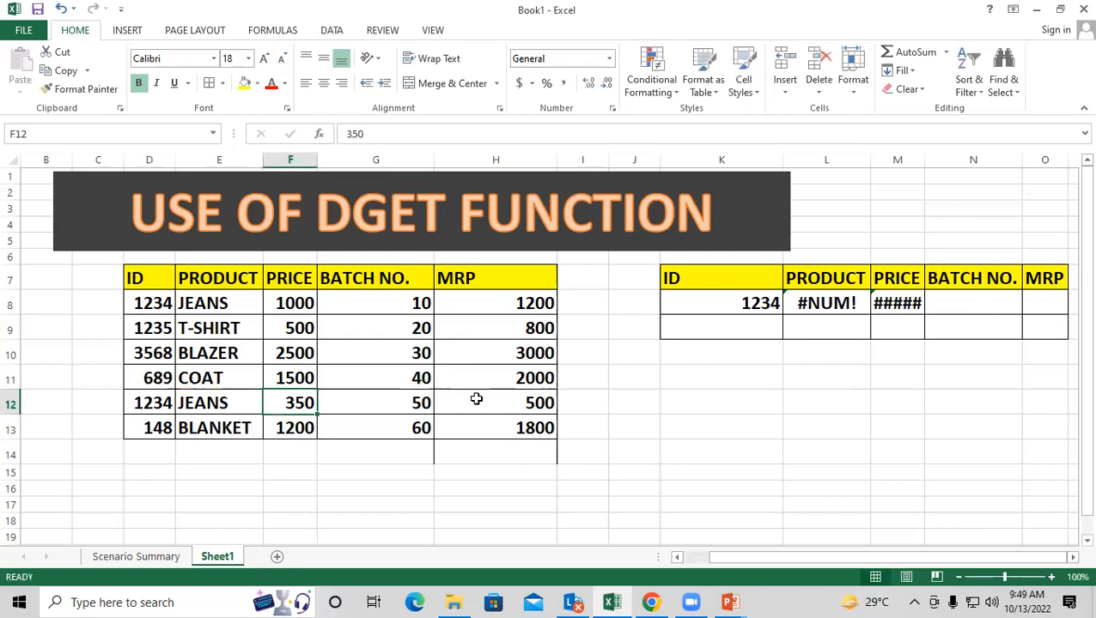
pyautogui.moveTo(818, 305); pyautogui.dragTo(897, 304)
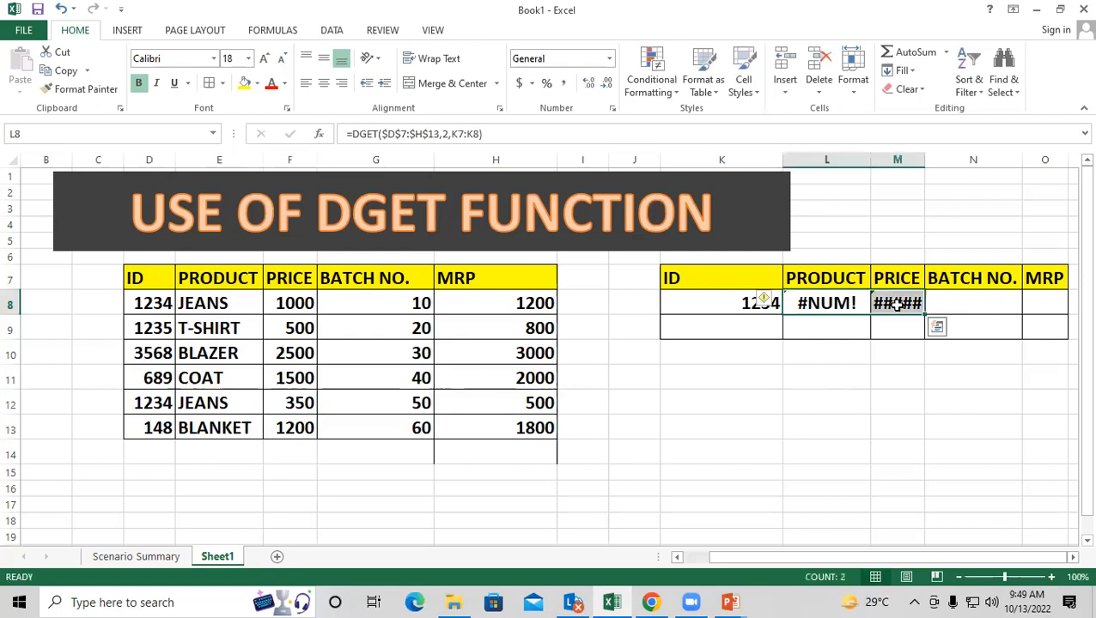
# Clear the formulas in L8:M8 and enter JEANS as the product criterion in L8.
pyautogui.press('Delete')
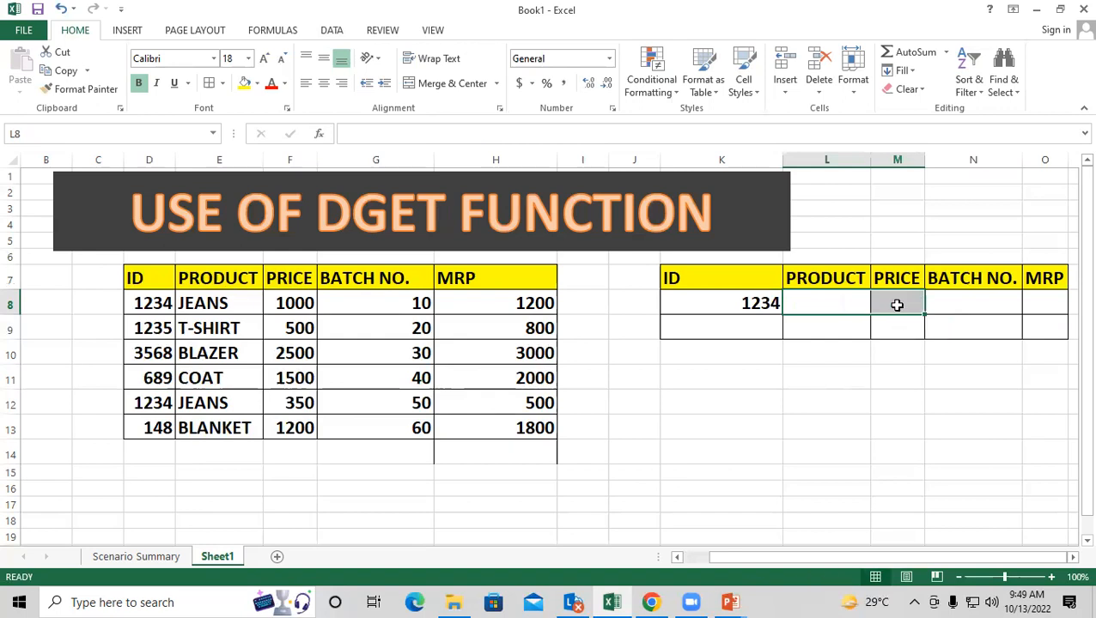
pyautogui.moveTo(162, 304); pyautogui.dragTo(206, 337)
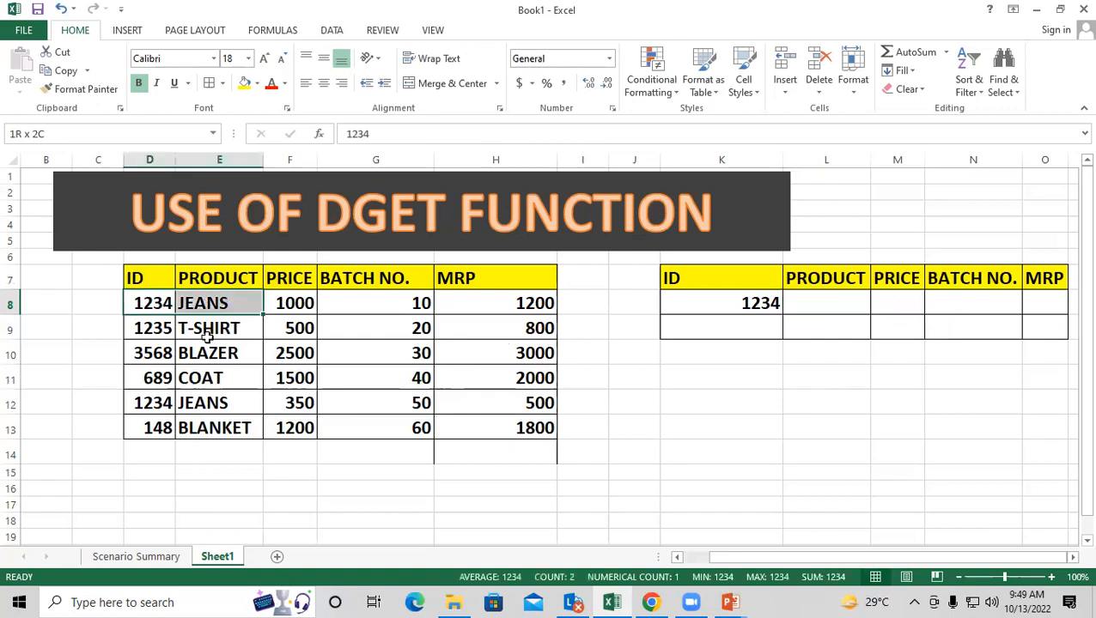
pyautogui.moveTo(150, 403); pyautogui.dragTo(219, 402)
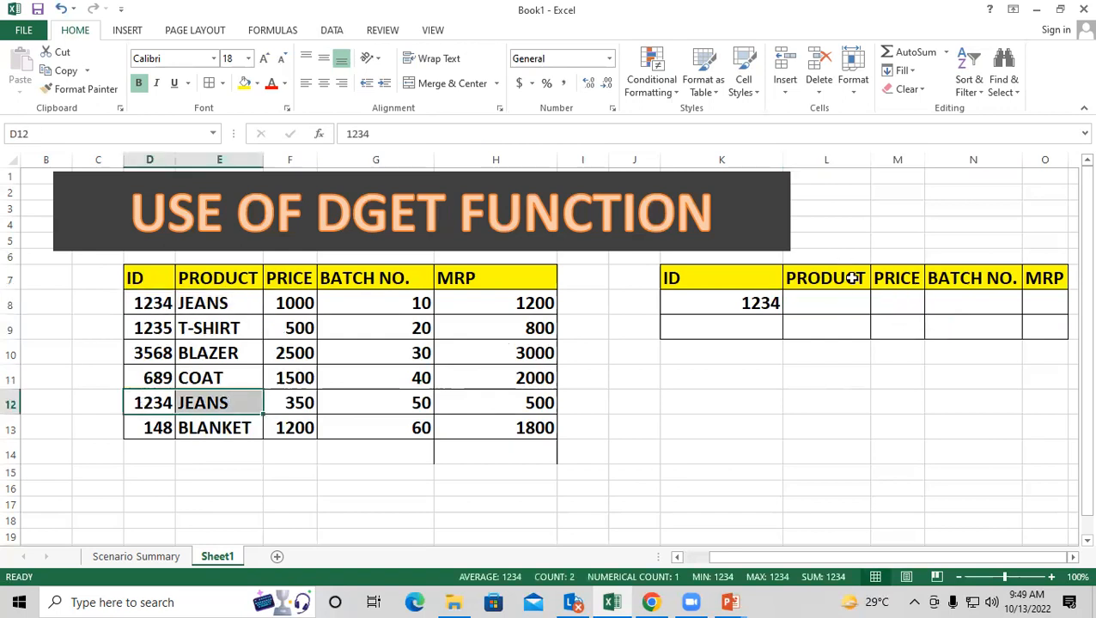
pyautogui.click(841, 299)
pyautogui.write('JEANS')
pyautogui.press('Tab')
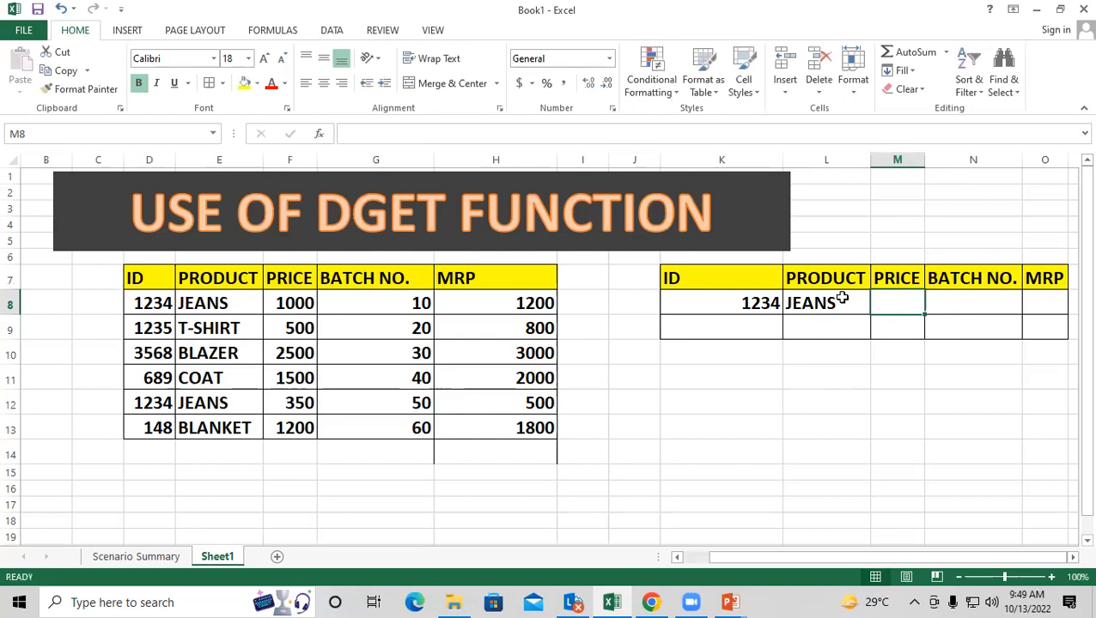
# Start a DGET formula in the PRICE cell M8 with the absolute range $D$7:$H$13 as its database.
pyautogui.write('=')
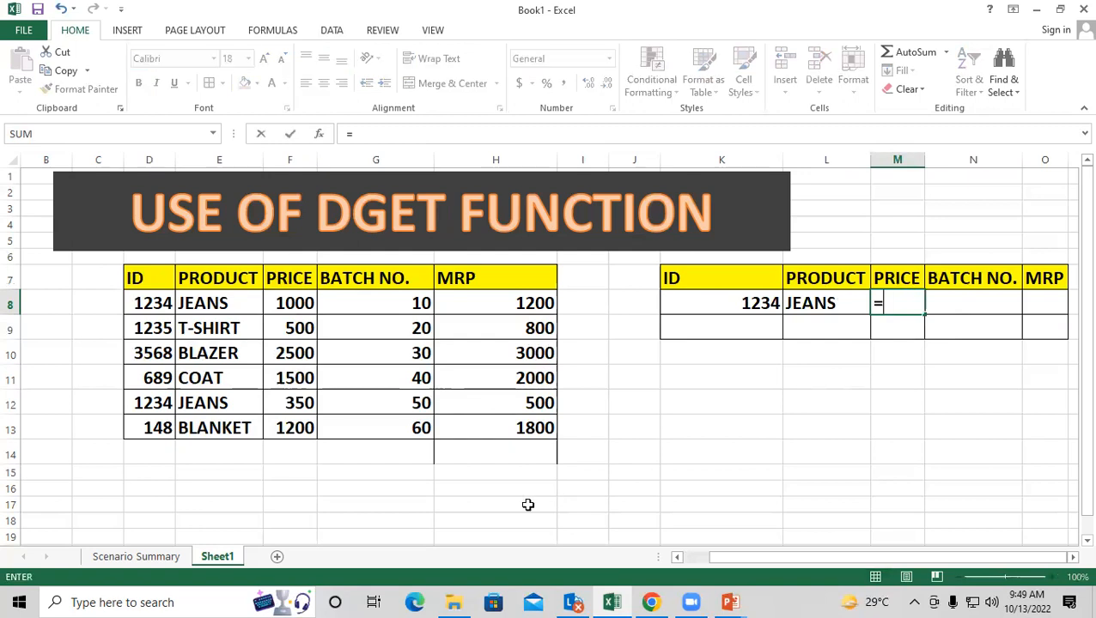
pyautogui.write('DGE')
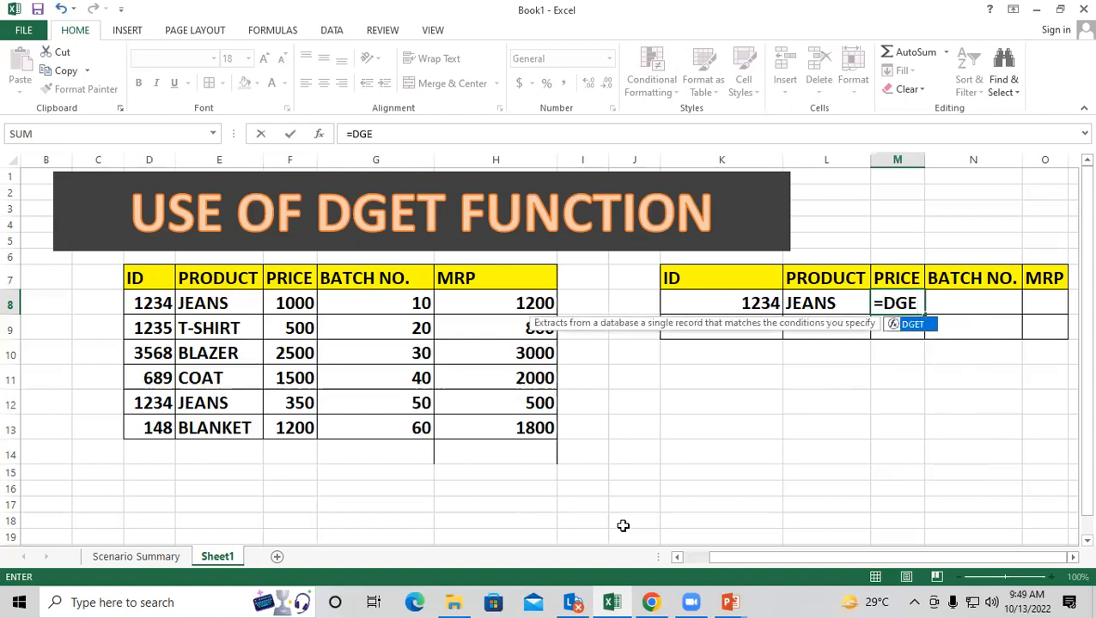
pyautogui.press('Tab')
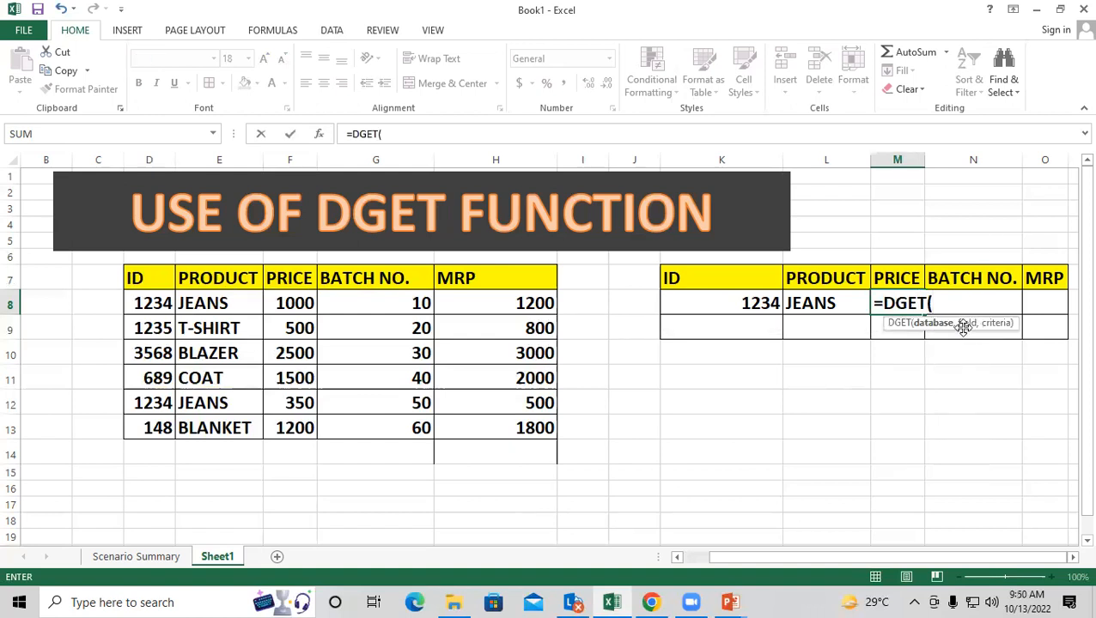
pyautogui.moveTo(130, 279); pyautogui.dragTo(514, 428)
pyautogui.press('F4')
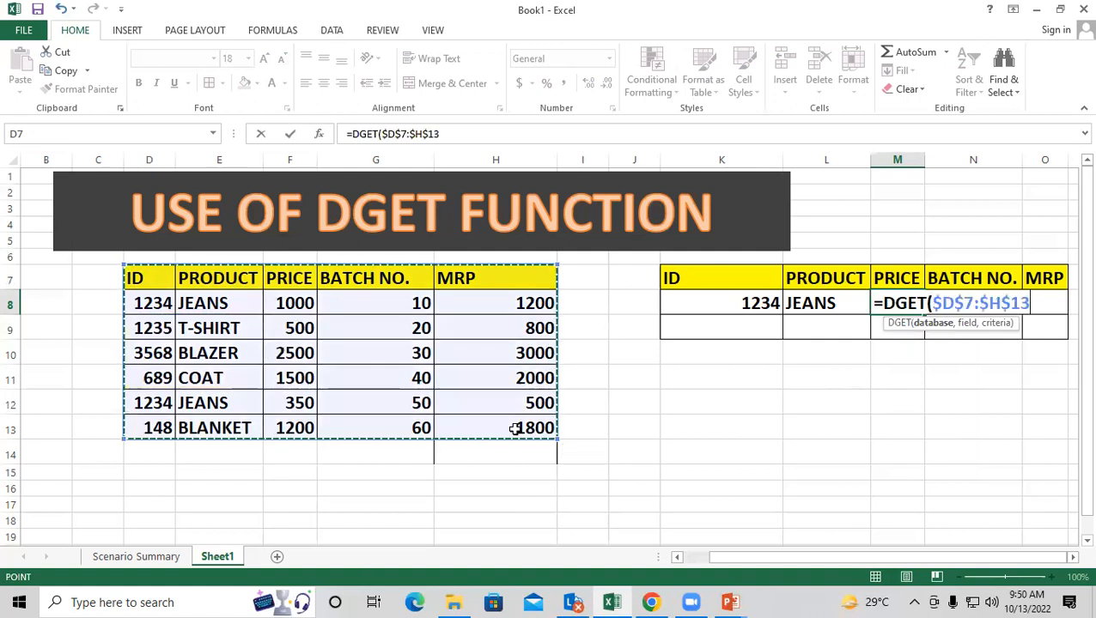
pyautogui.write(',')
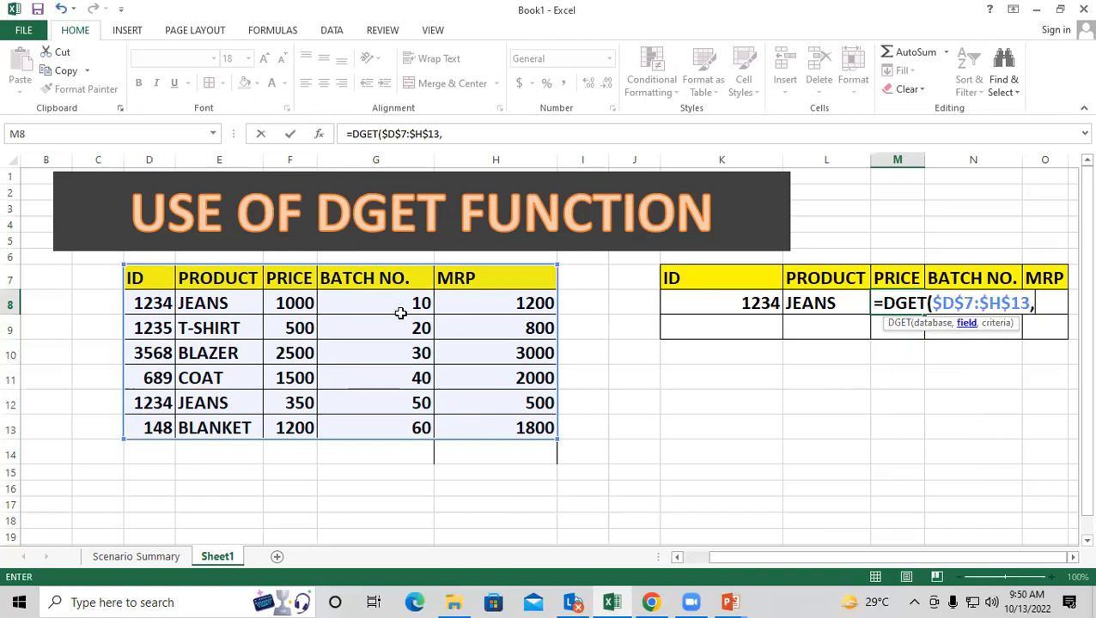
# Complete the M8 DGET formula with column number 3 as the field and K7:L8 as the criteria range.
pyautogui.click(289, 280)
pyautogui.press('BackSpace')
pyautogui.press('BackSpace')
pyautogui.write('3')
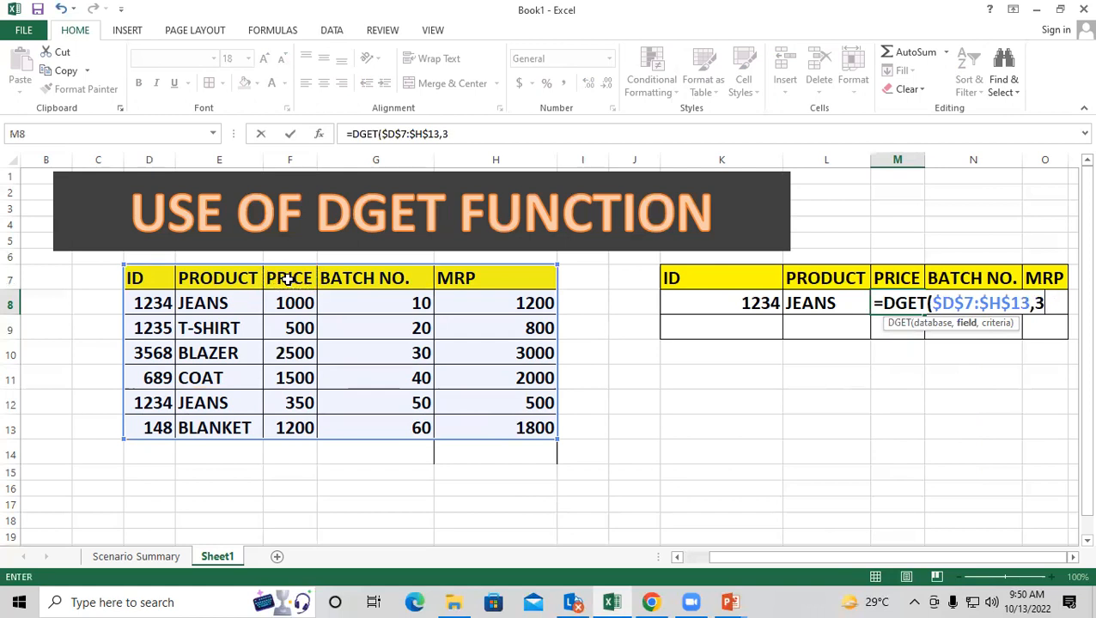
pyautogui.write(',')
pyautogui.moveTo(715, 276); pyautogui.dragTo(811, 303)
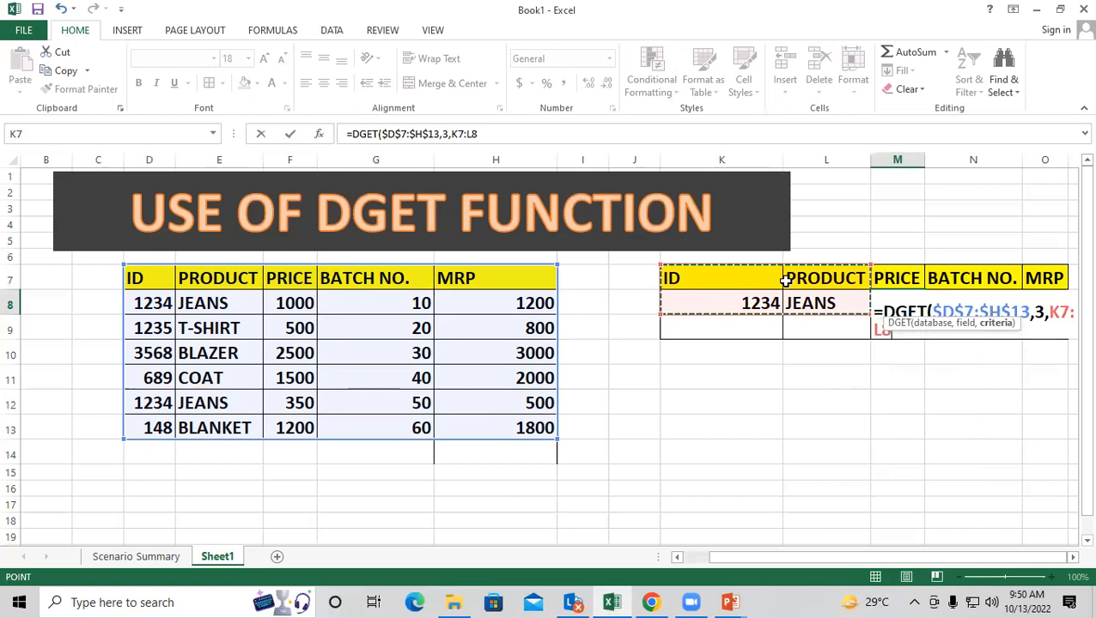
pyautogui.press('Return')
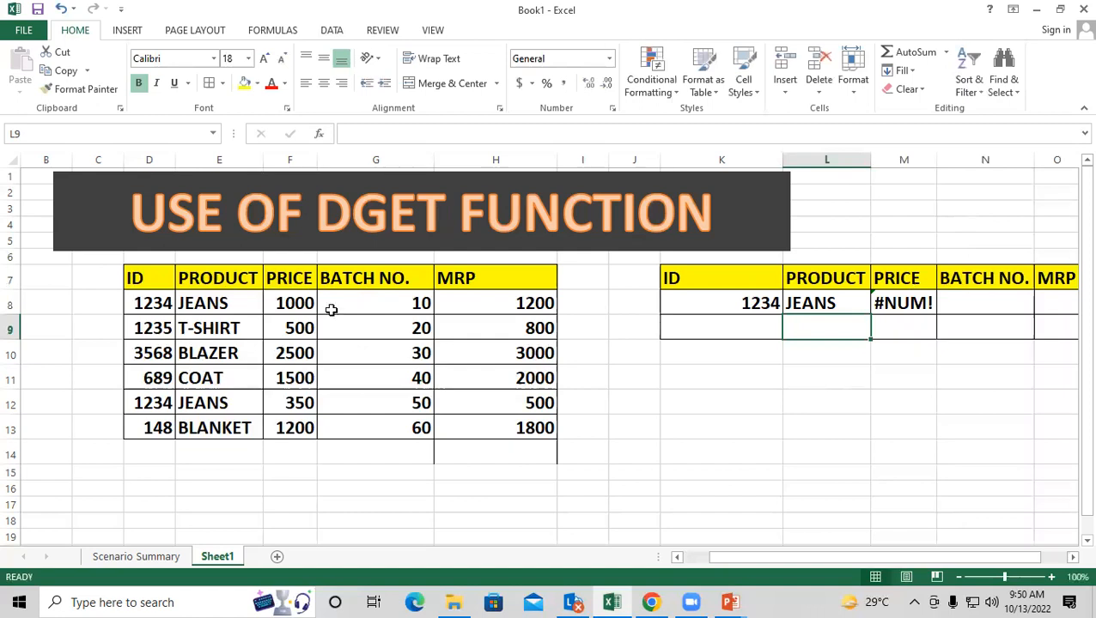
# Compare the two JEANS records in rows 8 and 12 and set the ID in D12 to 1455.
pyautogui.moveTo(146, 297); pyautogui.dragTo(292, 305)
pyautogui.moveTo(141, 405); pyautogui.dragTo(313, 404)
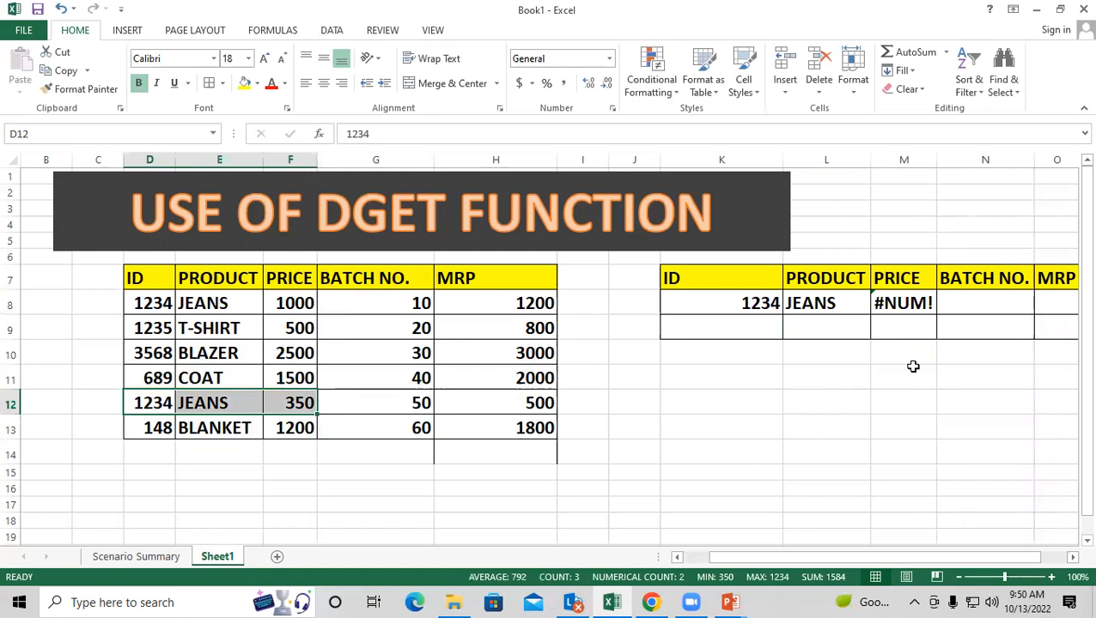
pyautogui.click(163, 397)
pyautogui.write('1455')
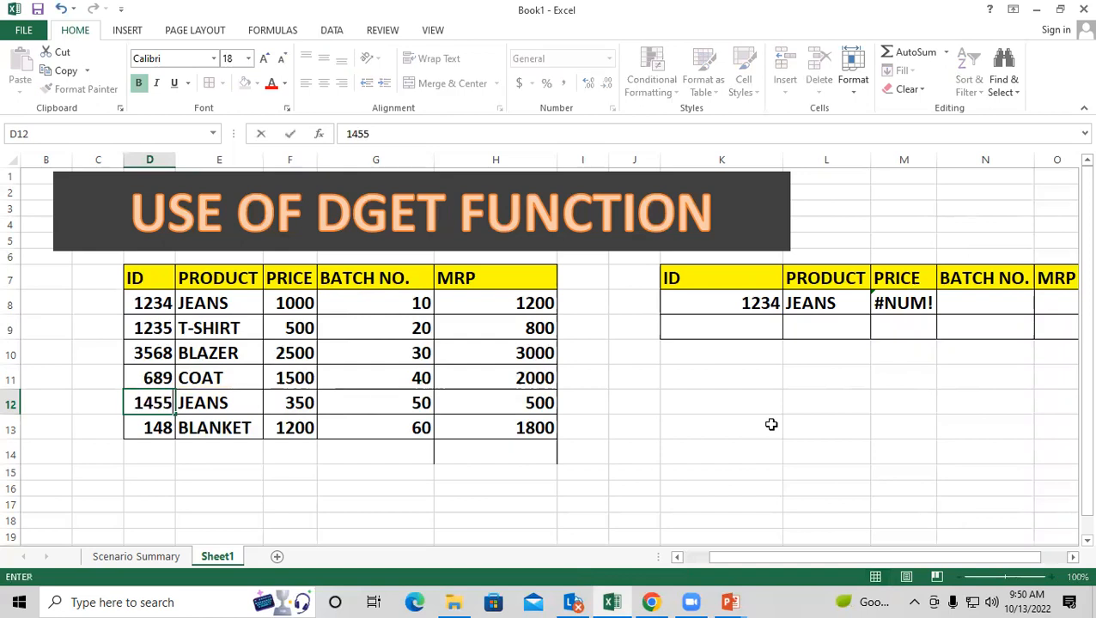
pyautogui.press('Return')
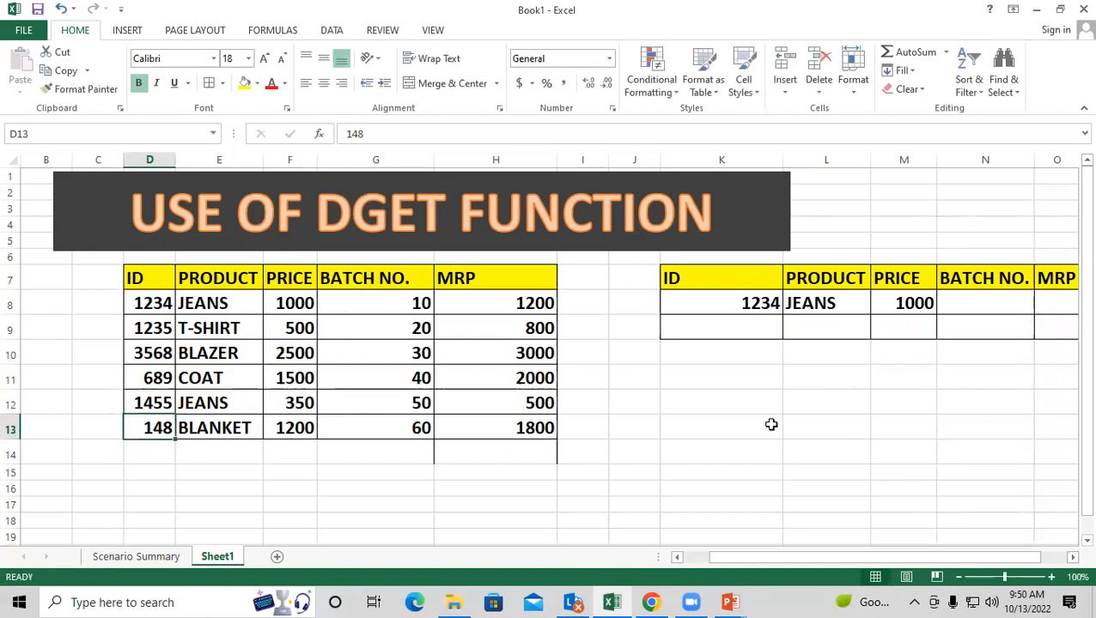
# Compare the result in M8 with the first JEANS record and clear the M8 formula.
pyautogui.moveTo(157, 303); pyautogui.dragTo(307, 302)
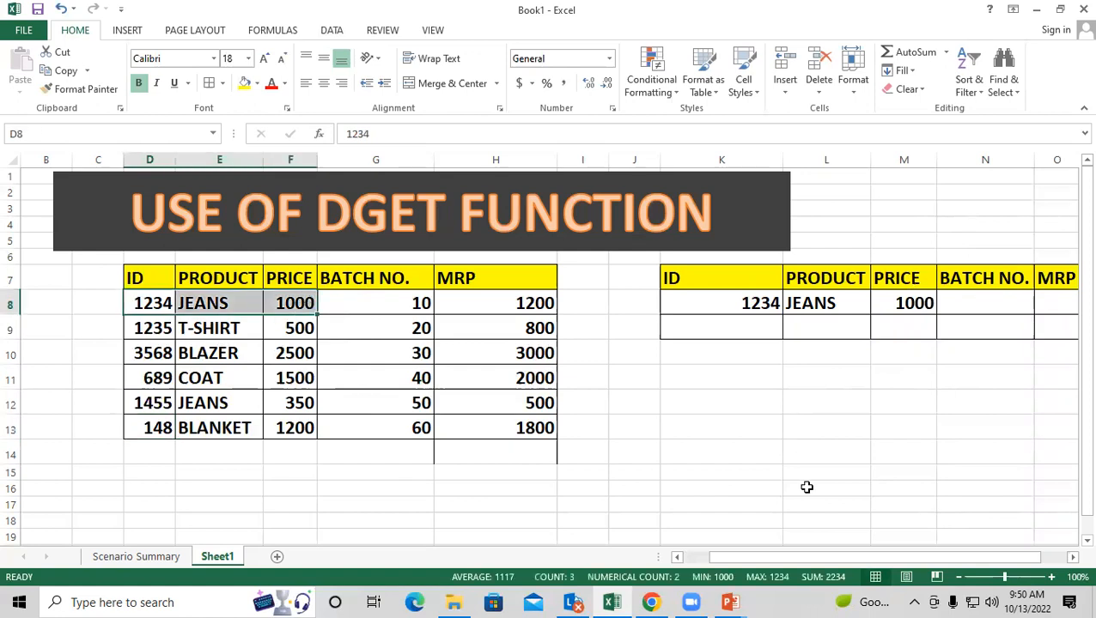
pyautogui.moveTo(830, 558); pyautogui.dragTo(939, 560)
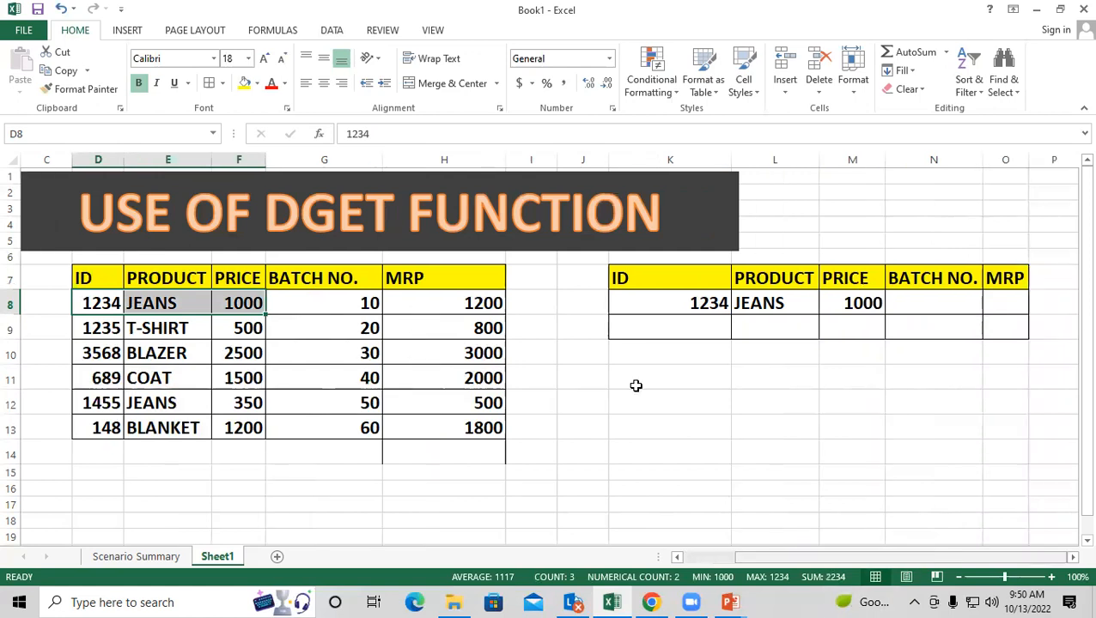
pyautogui.moveTo(800, 307); pyautogui.dragTo(848, 310)
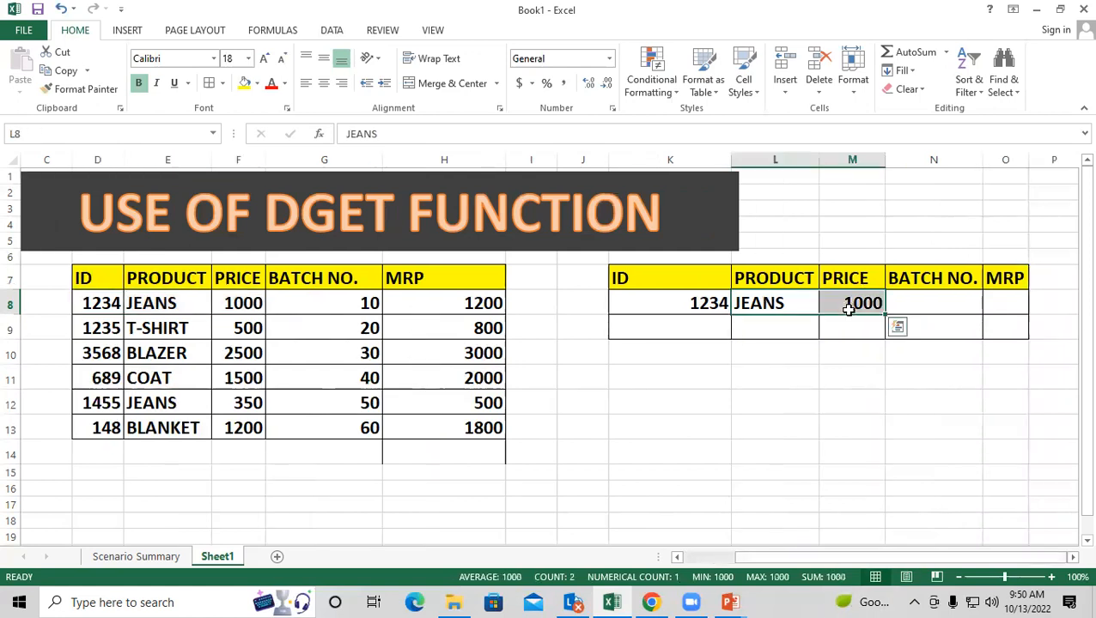
pyautogui.click(848, 310)
pyautogui.press('Delete')
# Review the K7:L8 criteria and begin a new DGET formula in M8 using $D$7:$H$13 as the database.
pyautogui.moveTo(699, 282); pyautogui.dragTo(776, 303)
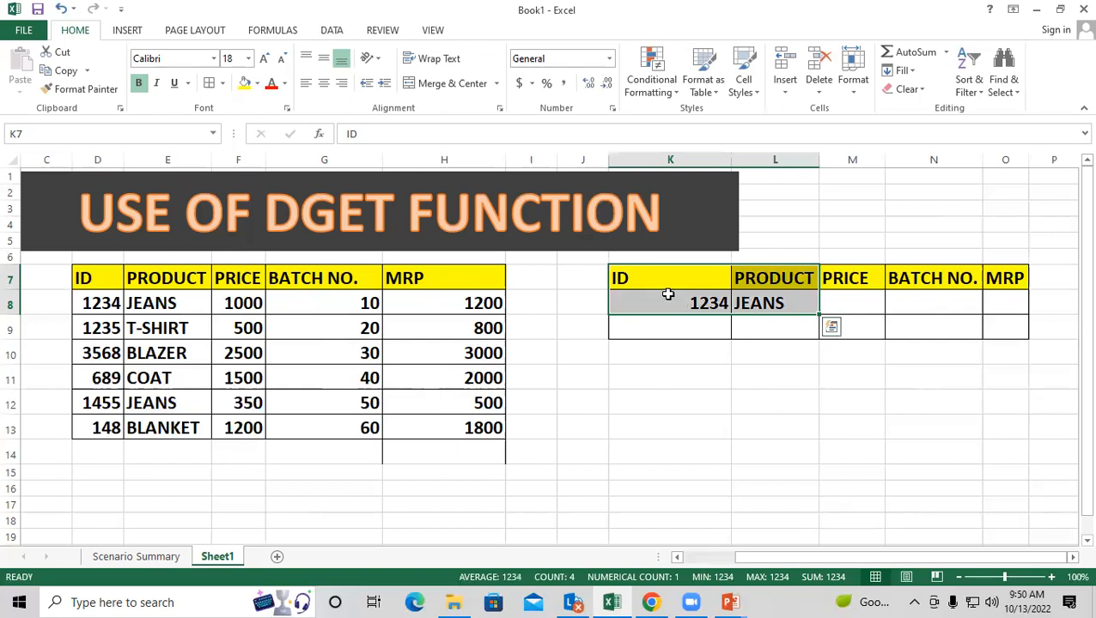
pyautogui.click(670, 303)
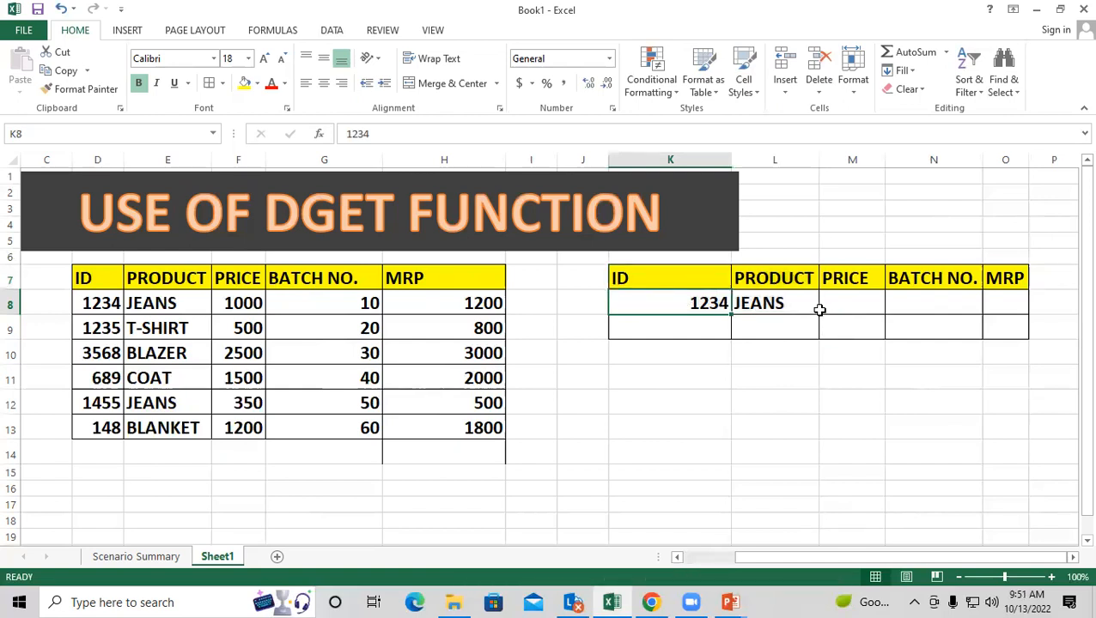
pyautogui.click(784, 303)
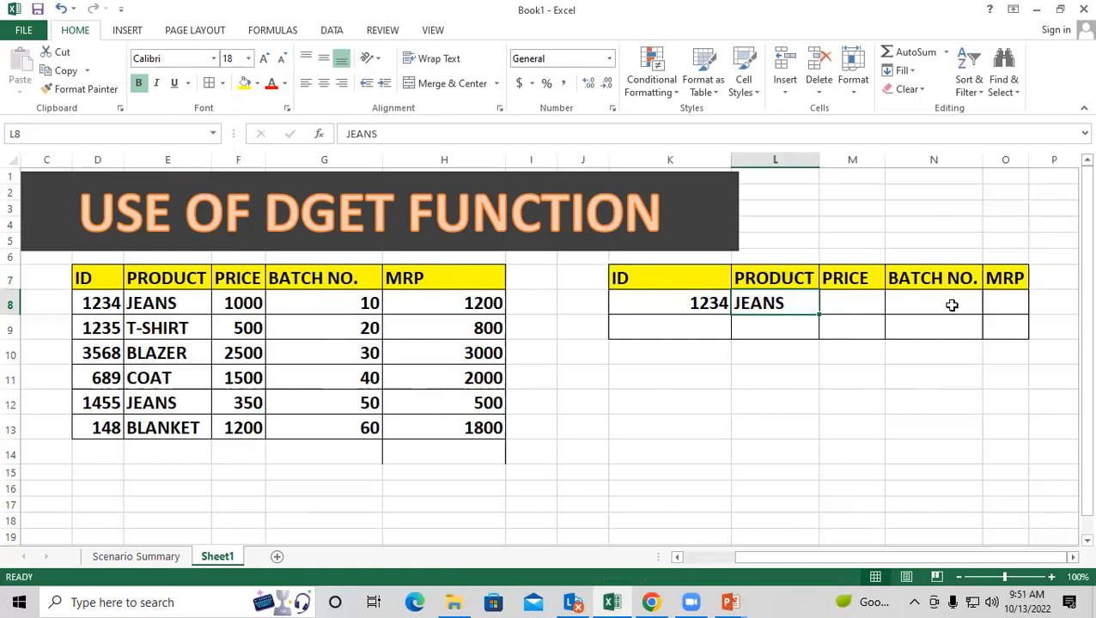
pyautogui.click(855, 299)
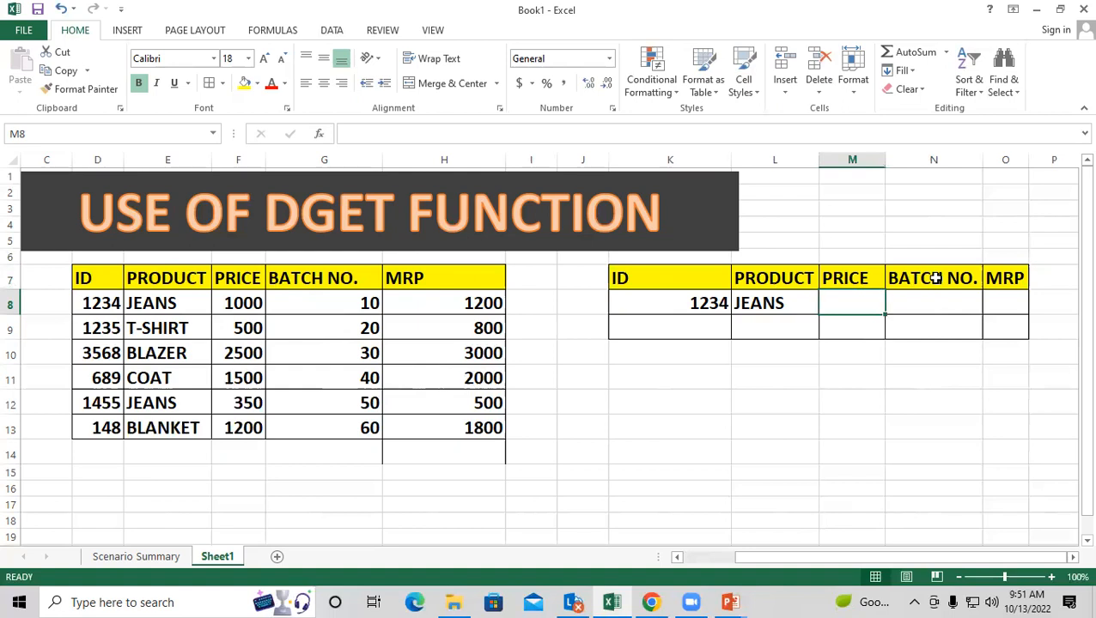
pyautogui.write('=')
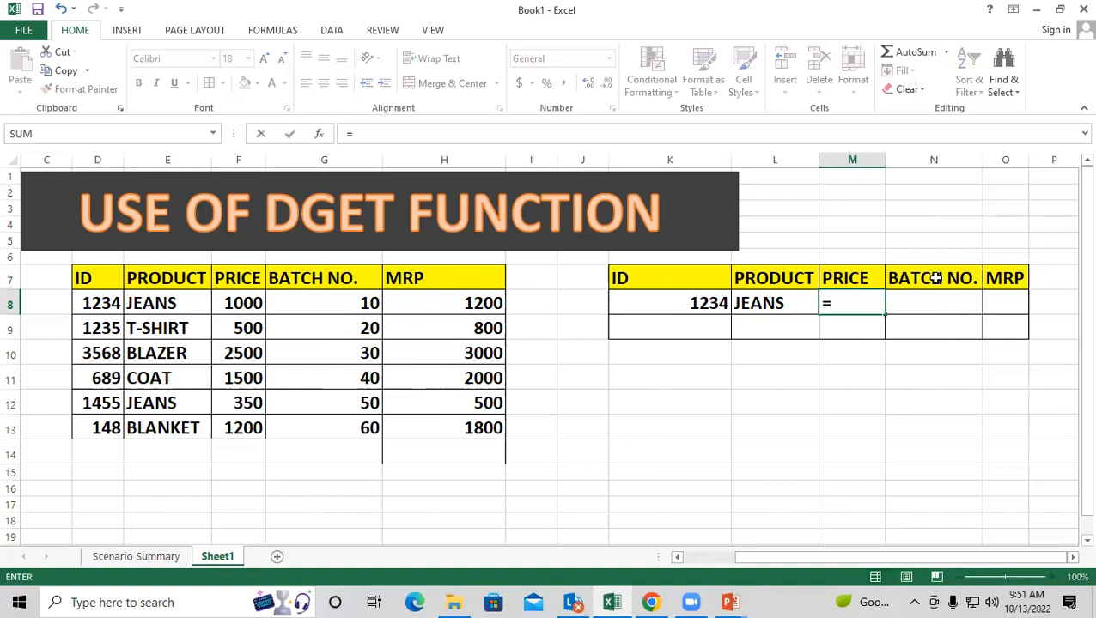
pyautogui.write('DGET(')
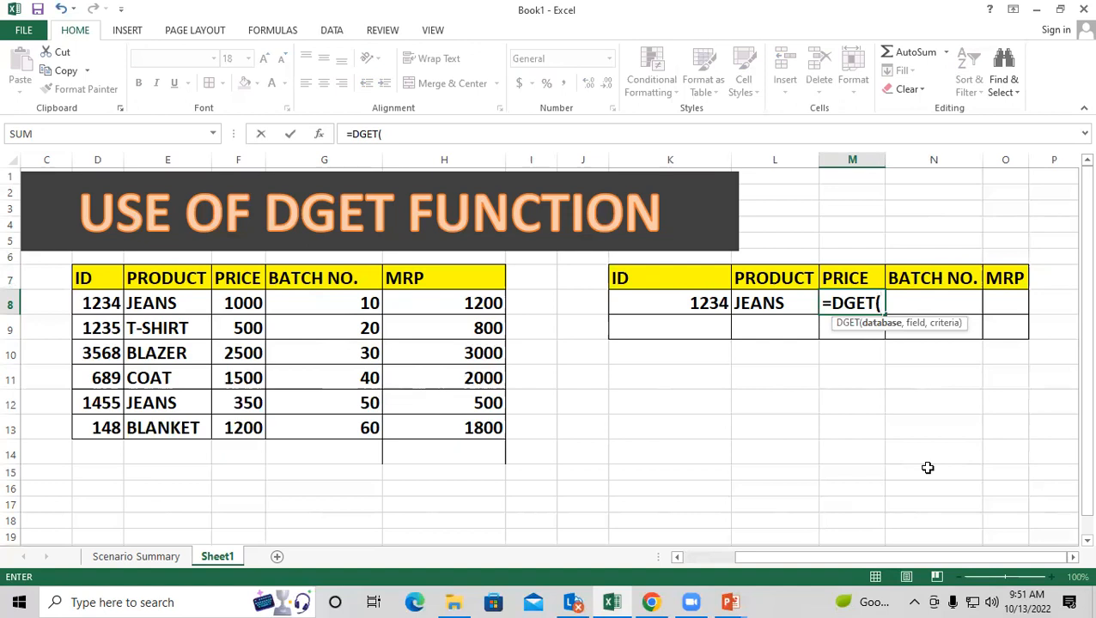
pyautogui.moveTo(82, 283); pyautogui.dragTo(485, 426)
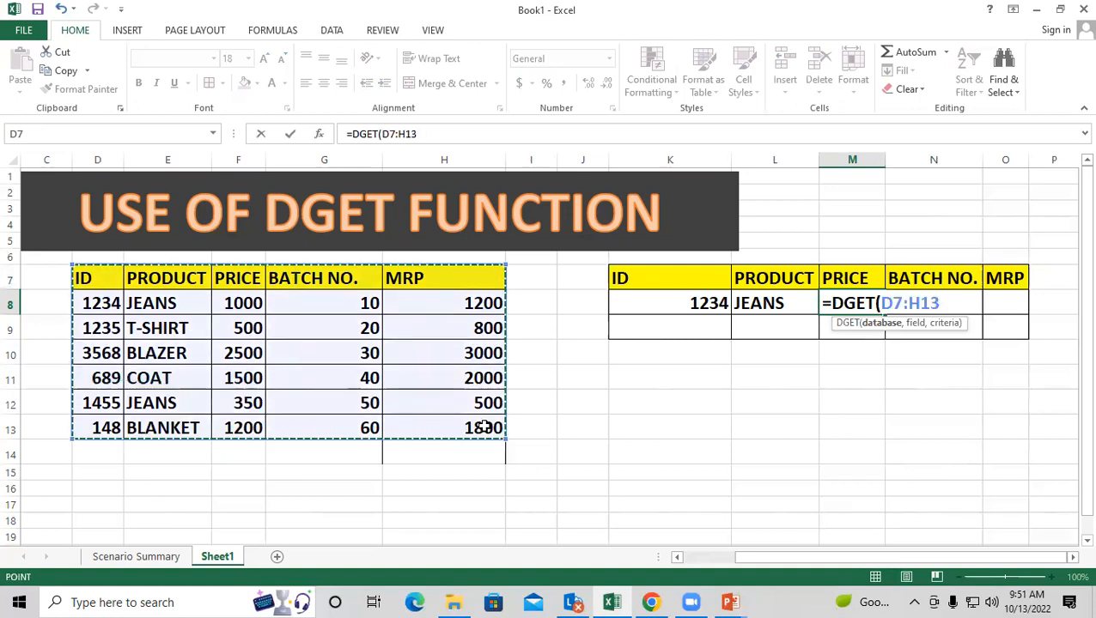
pyautogui.press('F4')
pyautogui.write(',')
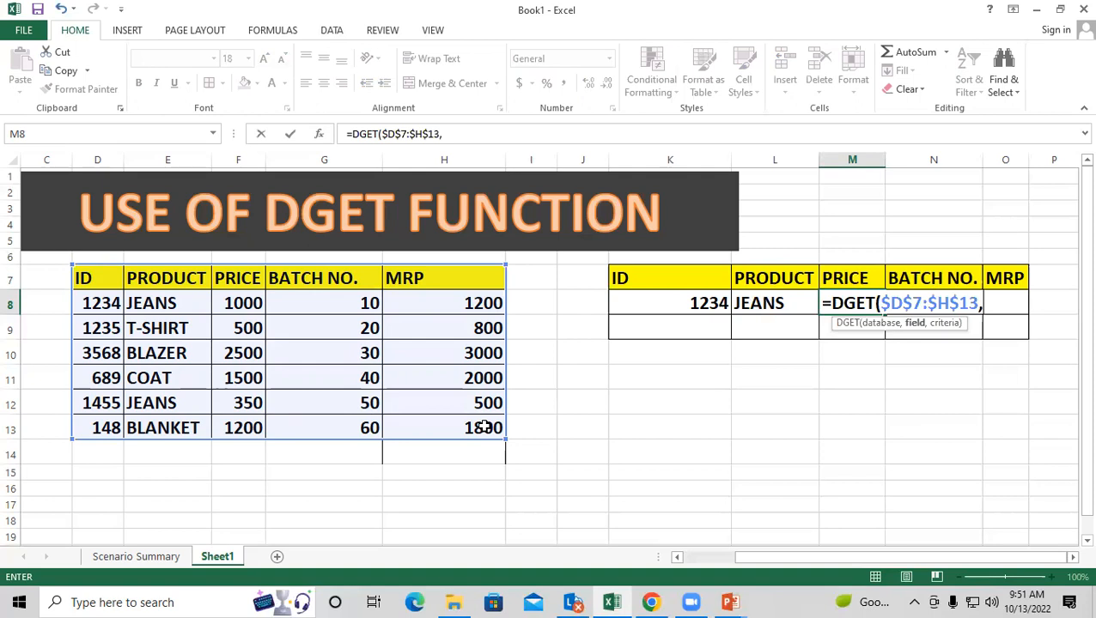
# Finish the M8 DGET formula with the text "PRICE" as the field and K7:L8 as the criteria range.
pyautogui.write('"PRIC')
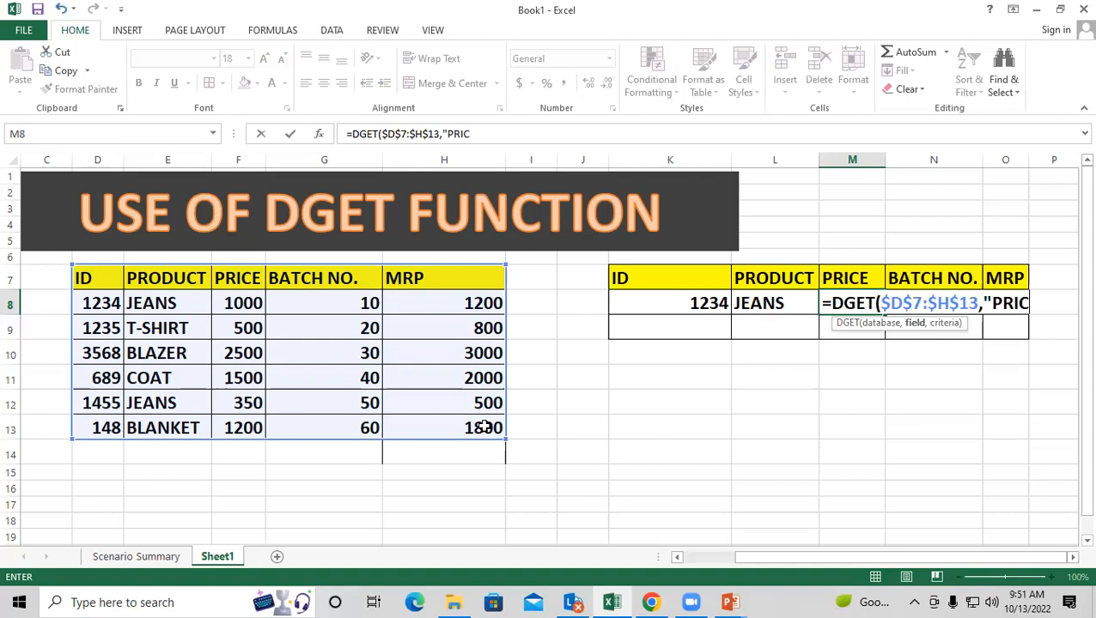
pyautogui.write('E"')
pyautogui.write(',')
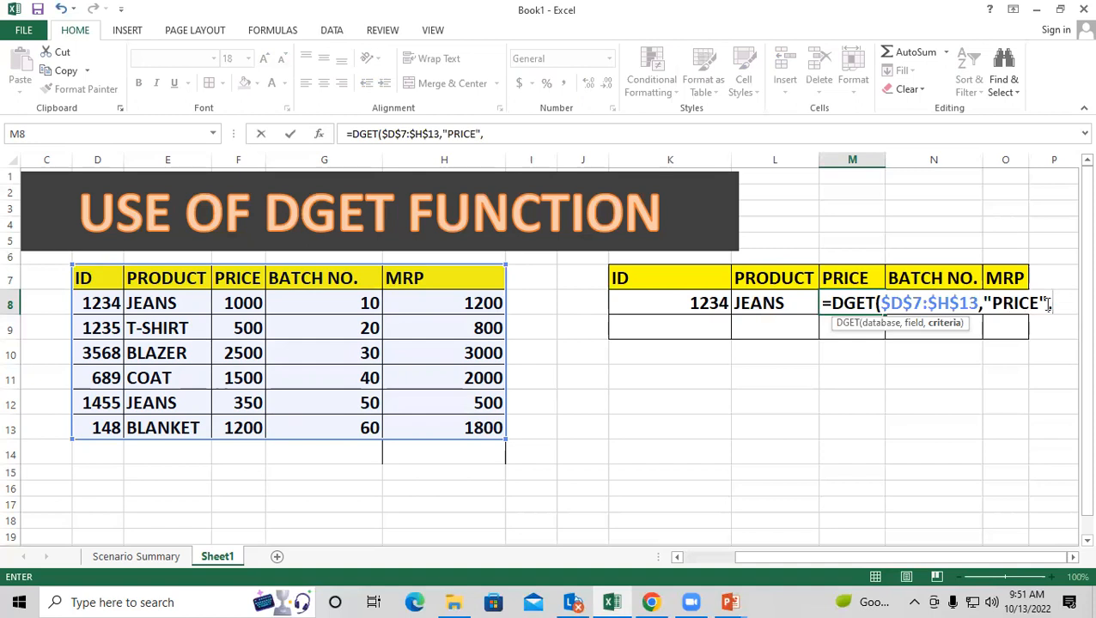
pyautogui.click(674, 286)
pyautogui.moveTo(702, 284); pyautogui.dragTo(758, 293)
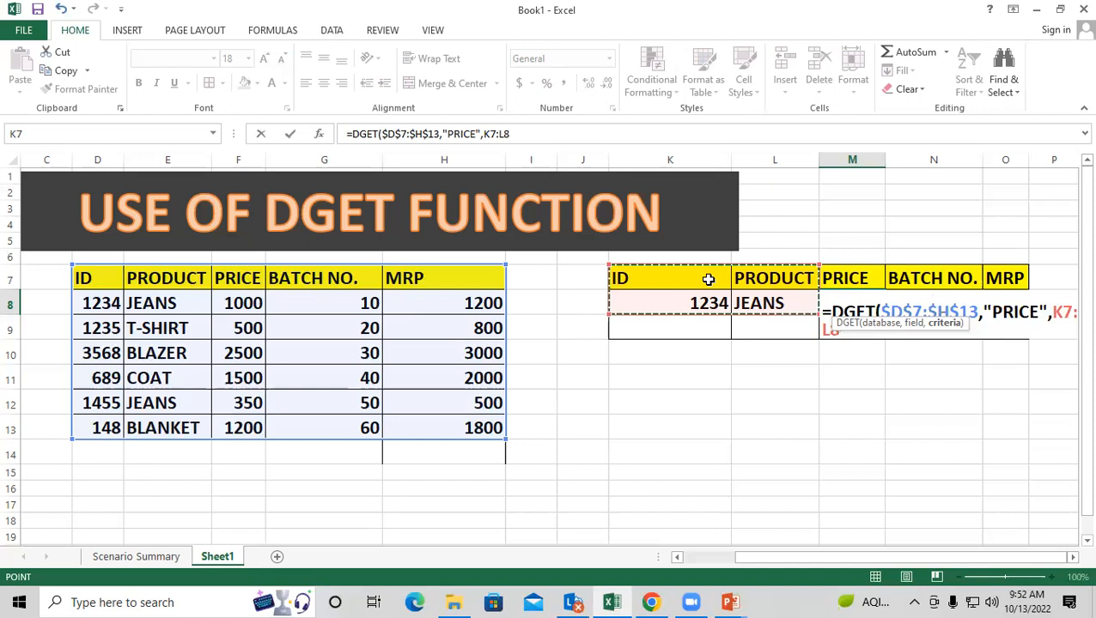
pyautogui.write(')')
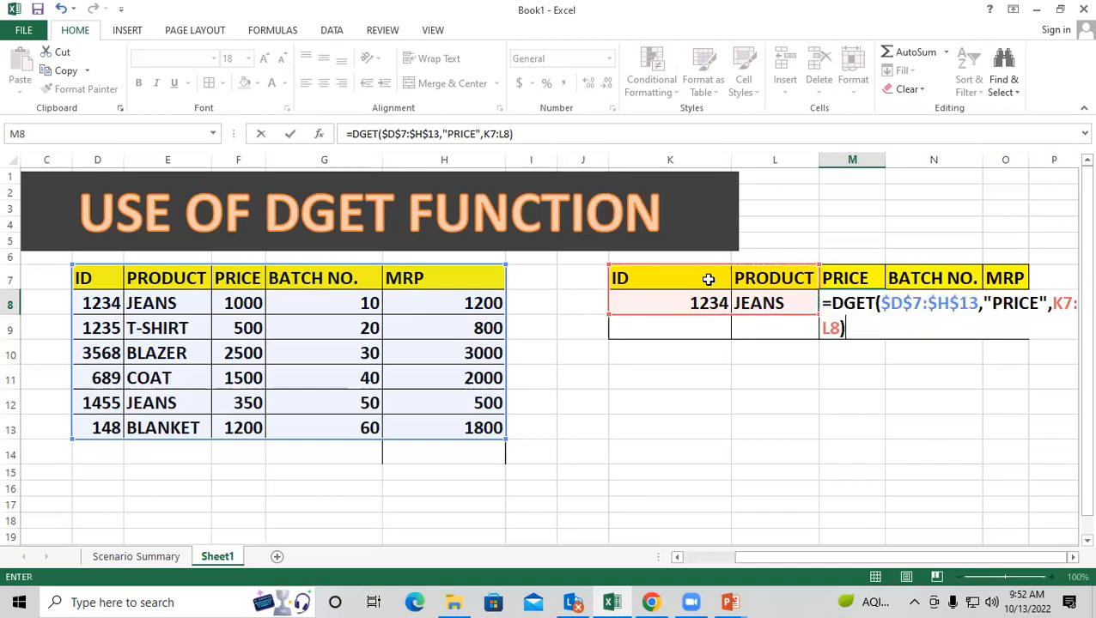
pyautogui.press('Return')
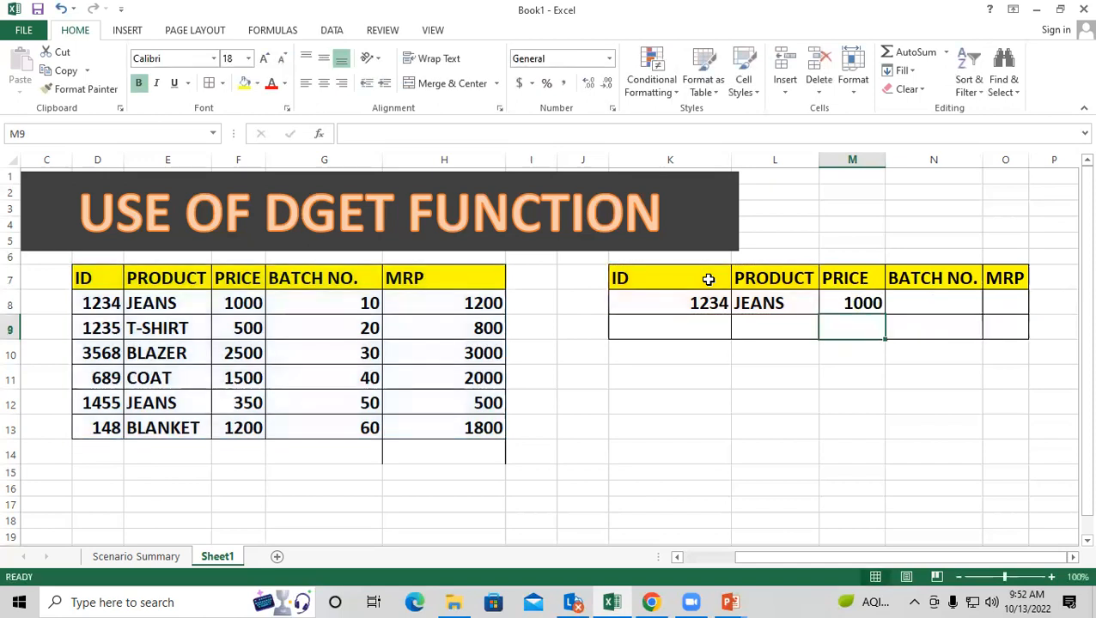
# Replace the "PRICE" field argument in the M8 DGET formula with column number 3.
pyautogui.click(856, 301)
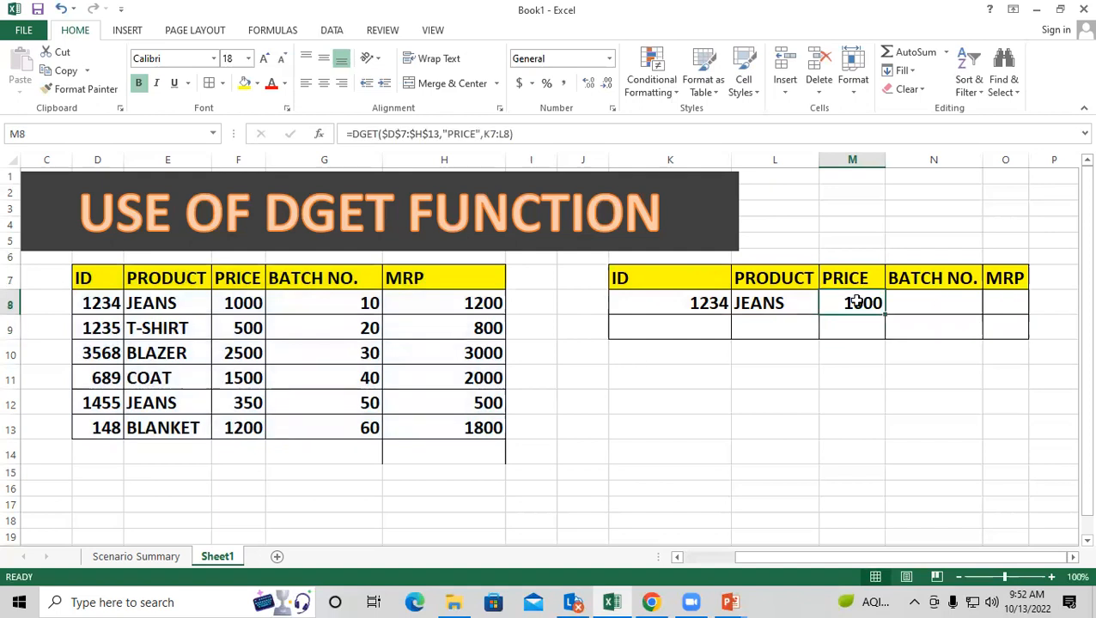
pyautogui.click(476, 135)
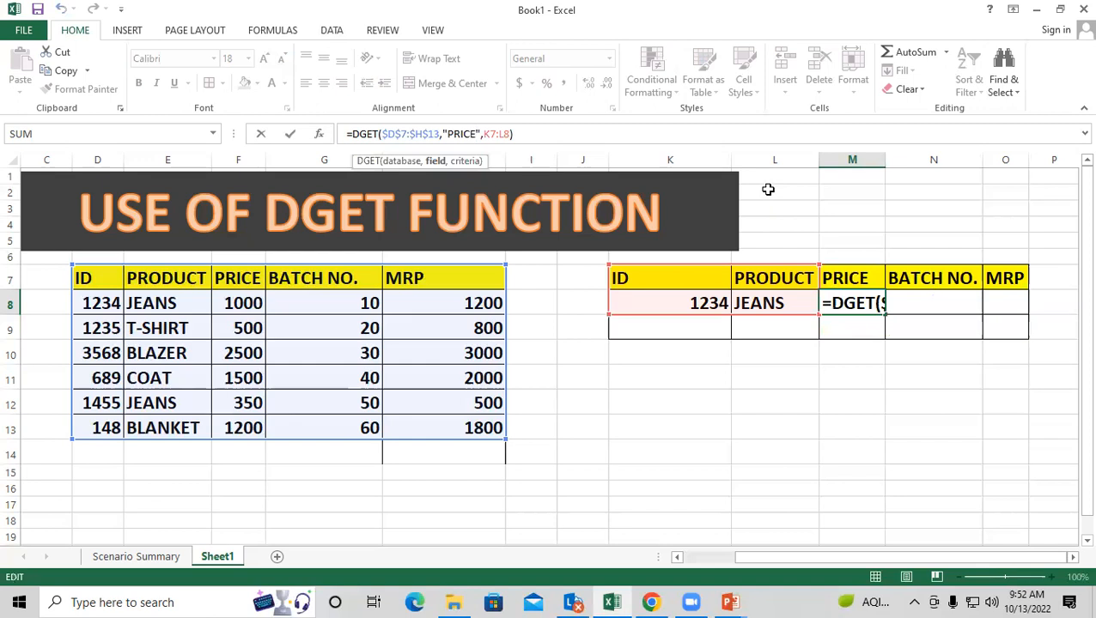
pyautogui.press('BackSpace')
pyautogui.press('BackSpace')
pyautogui.press('BackSpace')
pyautogui.press('BackSpace')
pyautogui.press('BackSpace')
pyautogui.press('BackSpace')
pyautogui.press('BackSpace')
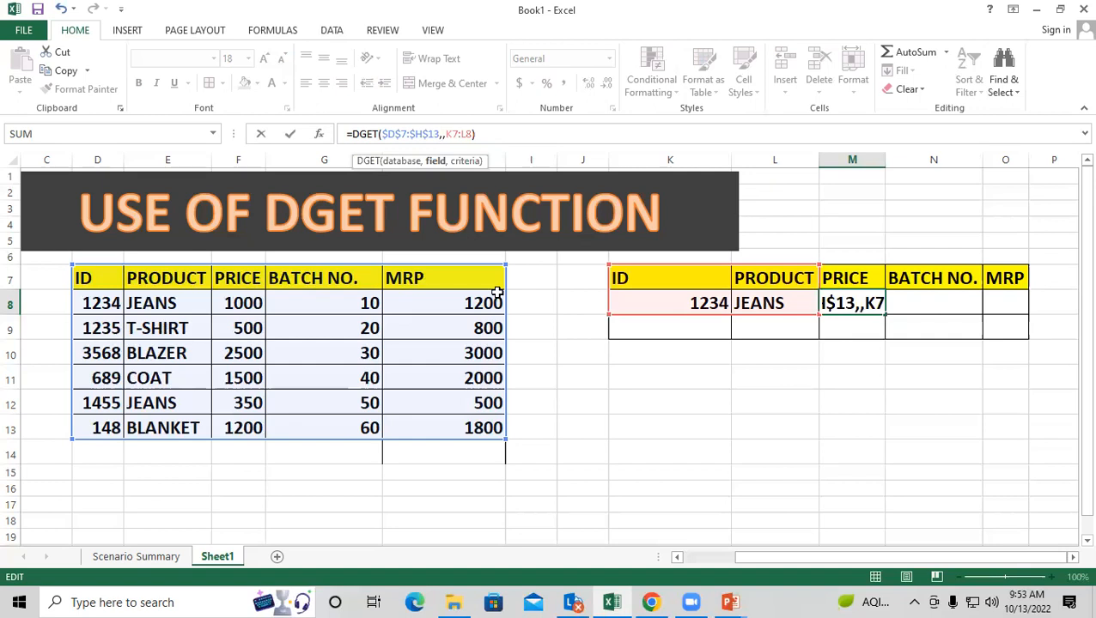
pyautogui.write('3')
pyautogui.press('Return')
pyautogui.press('Up')
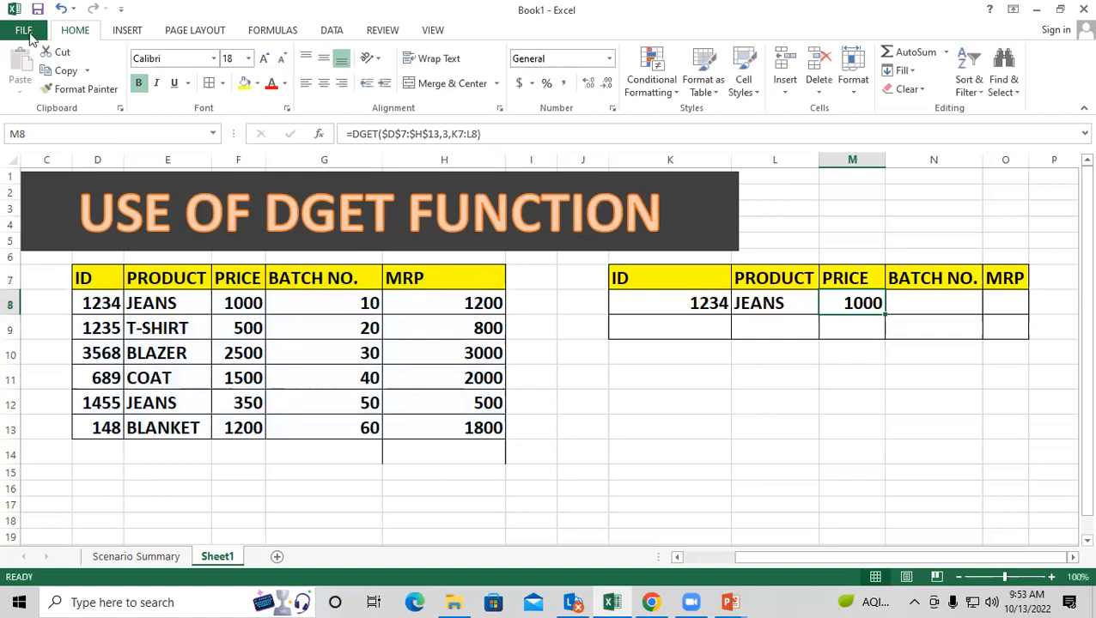
# Change the field argument of the M8 DGET formula to the PRICE header reference F7.
pyautogui.click(439, 134)
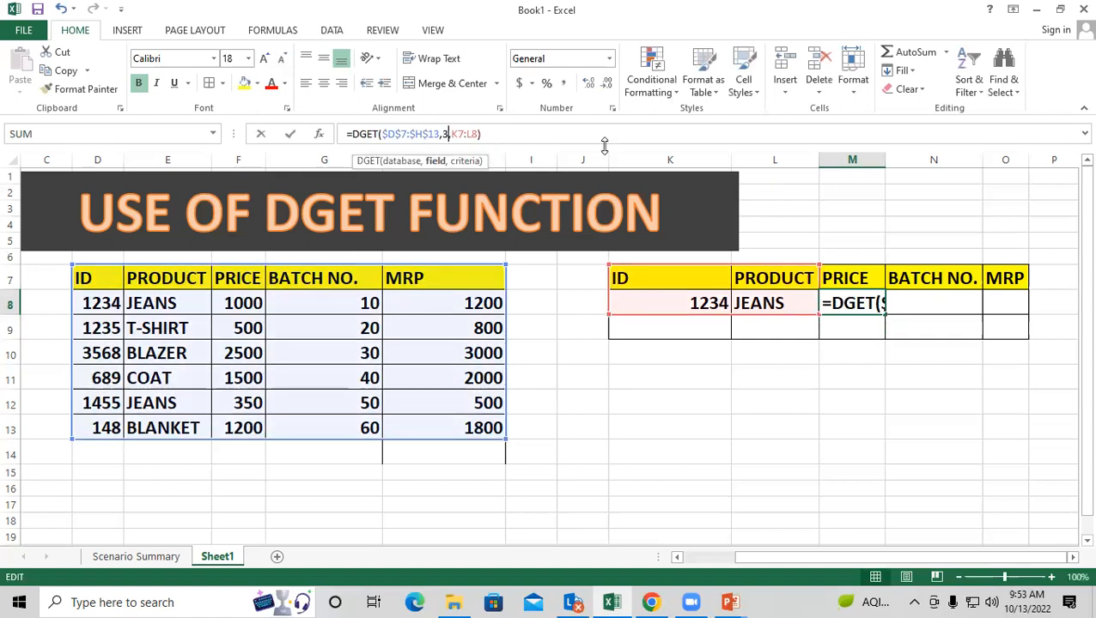
pyautogui.press('BackSpace')
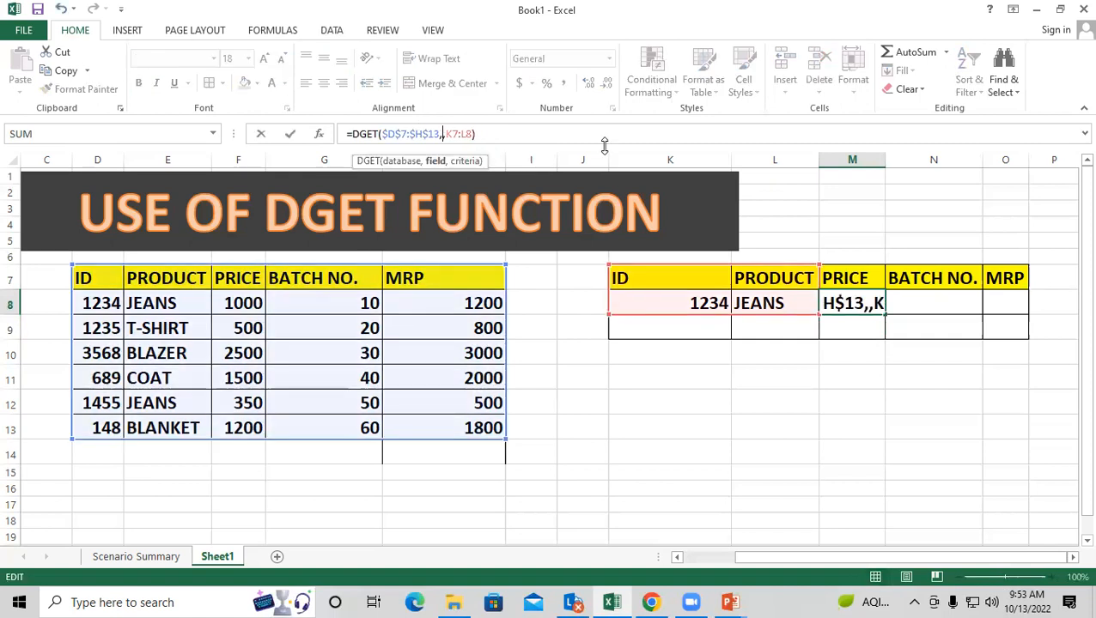
pyautogui.click(241, 277)
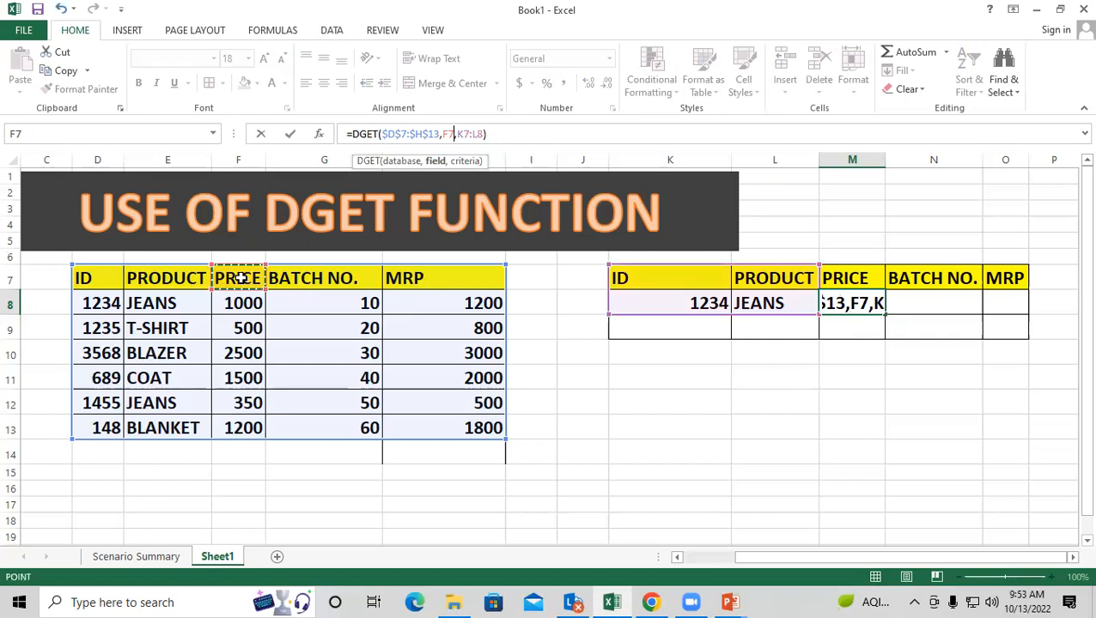
pyautogui.press('Return')
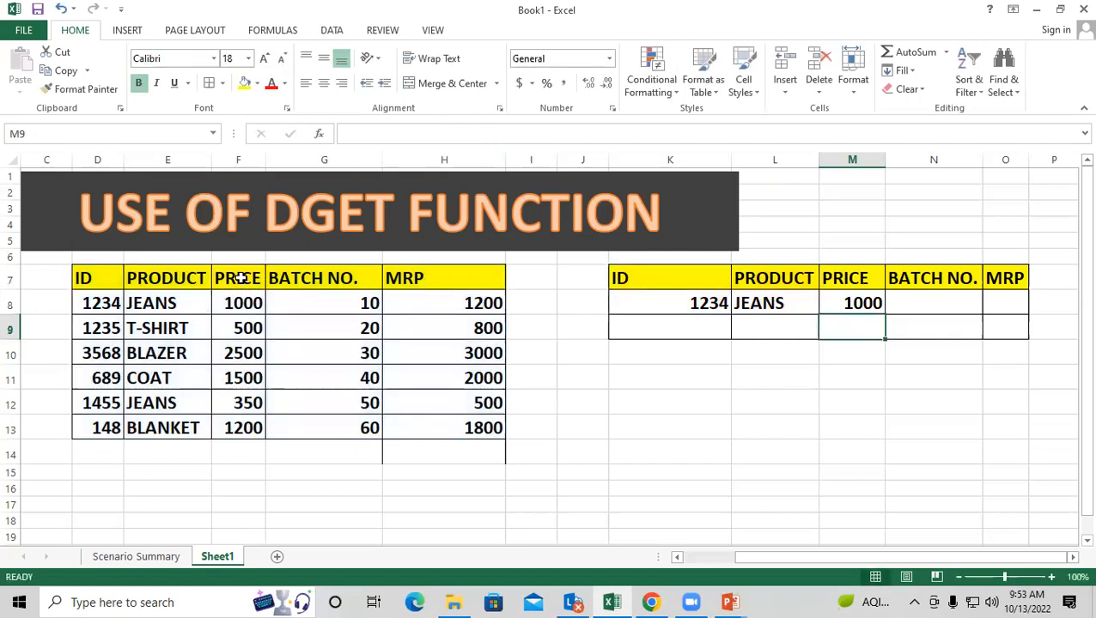